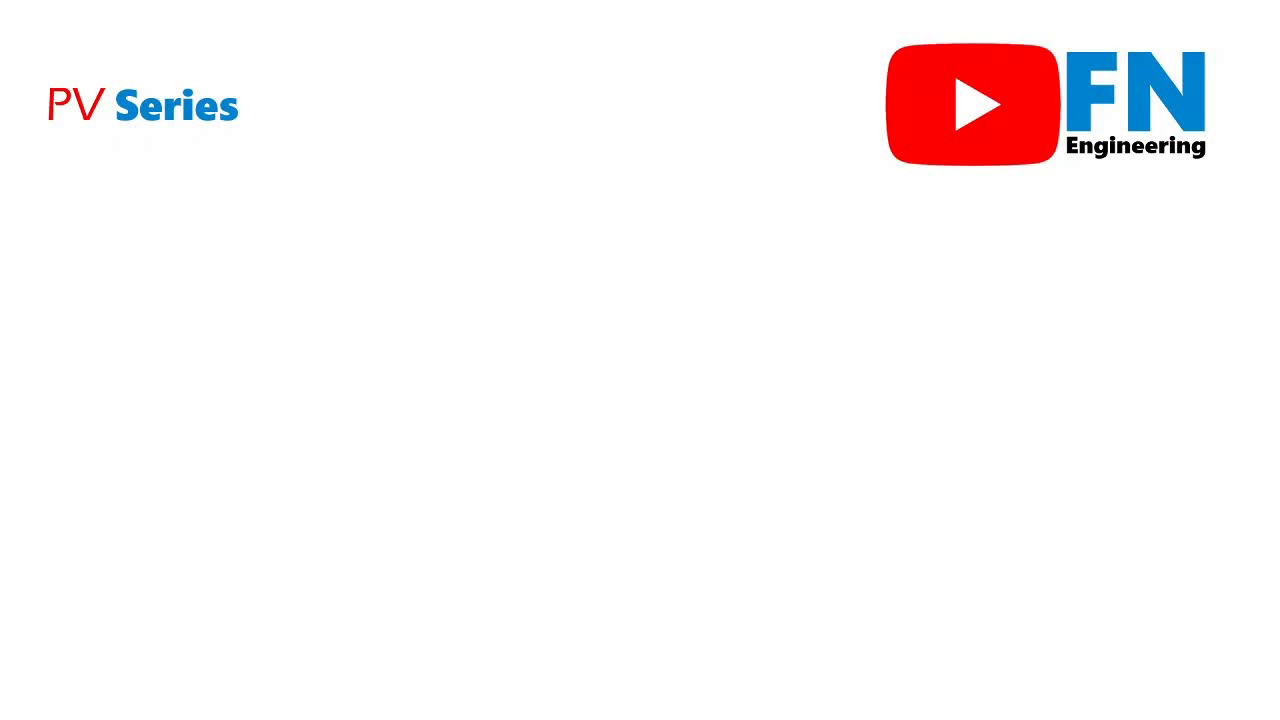
Show the finished SP B31.3 sheet: required 3.62 mm, finished 5.27 mm, acceptable Yes
key("ctrl+p")
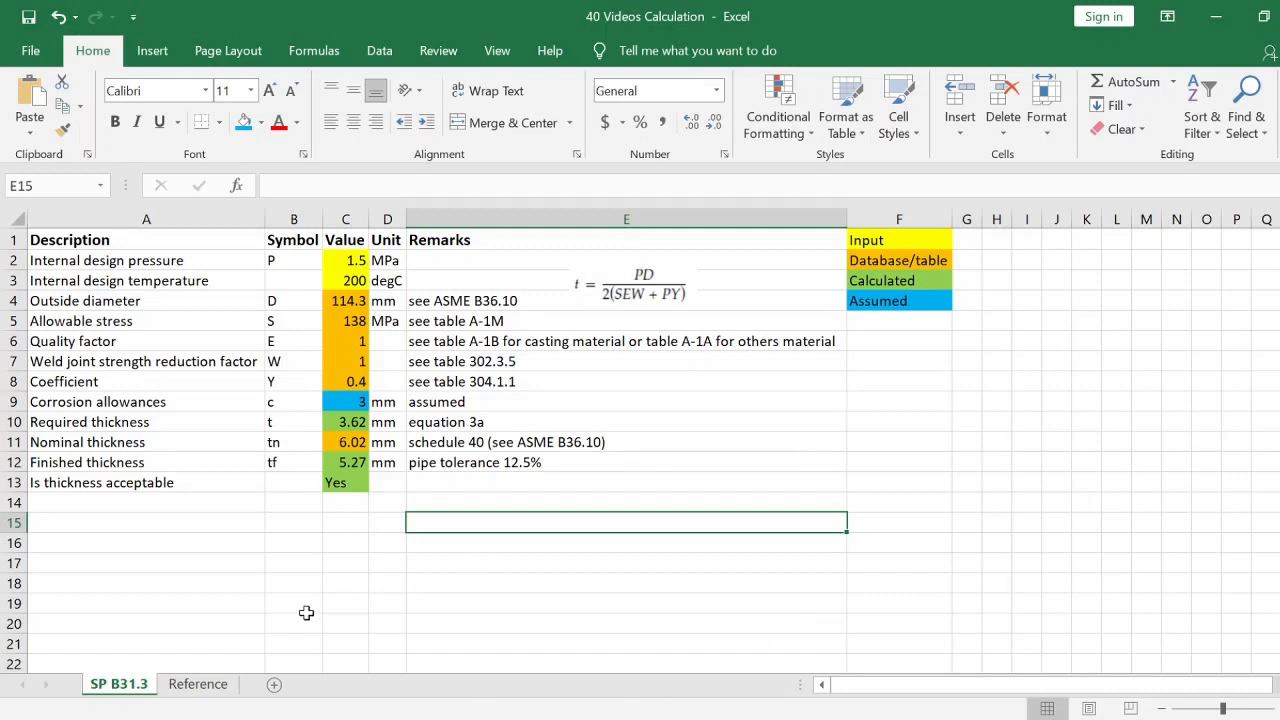
Insert blank Sheet2 after SP B31.3, then return to the SP B31.3 sheet
left_click(276, 686)
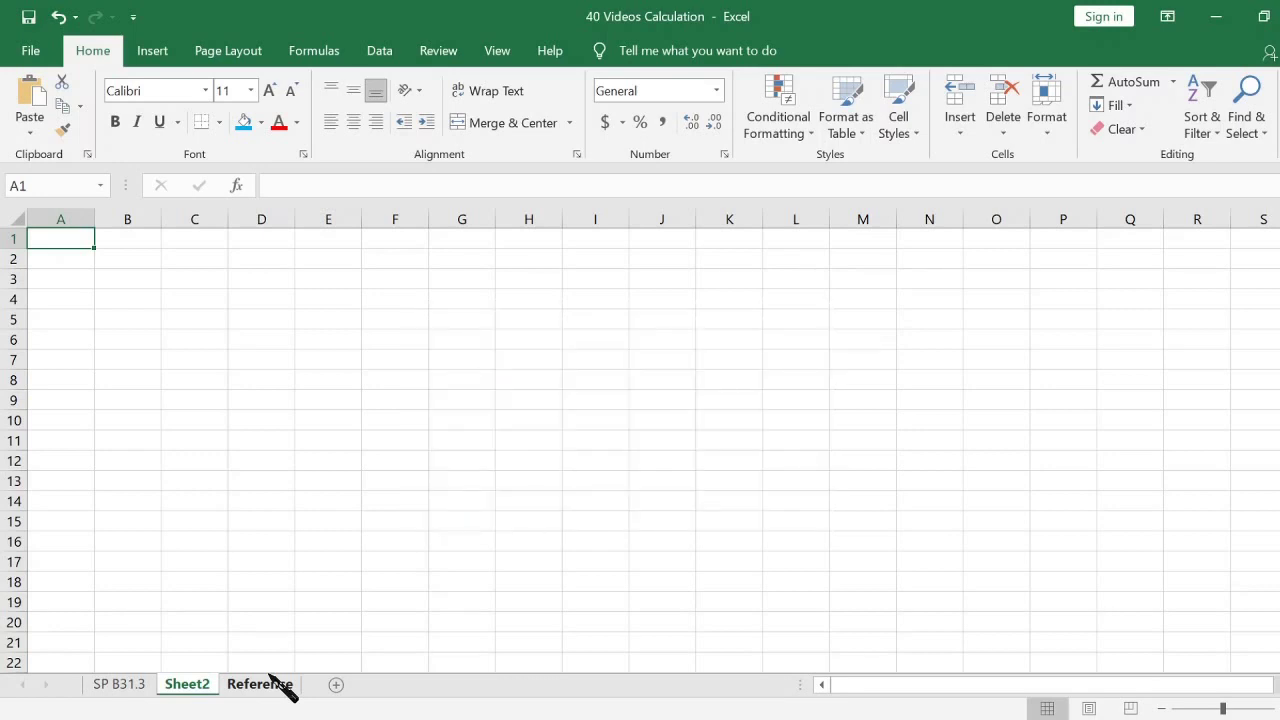
left_click(100, 688)
Paste the t = PD/2(SEW + PY) equation picture onto Sheet2 at cell M3
left_click(653, 292)
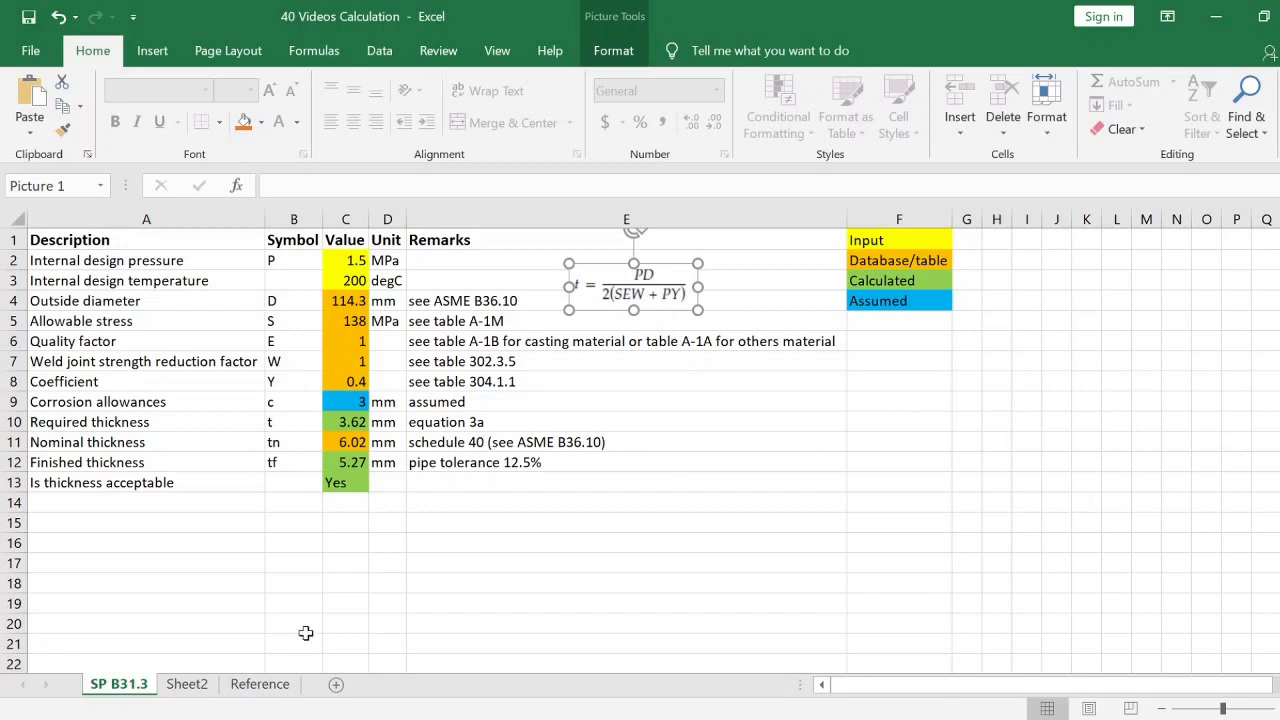
left_click(168, 690)
left_click(833, 276)
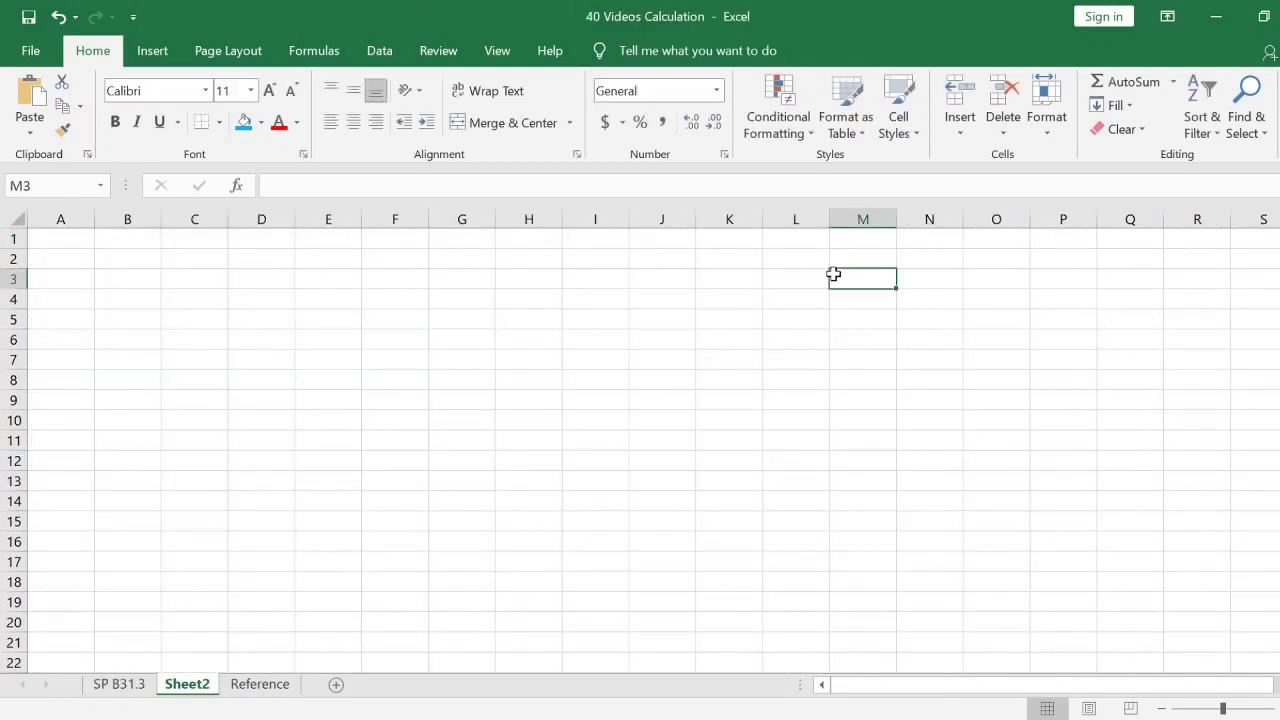
key("ctrl+v")
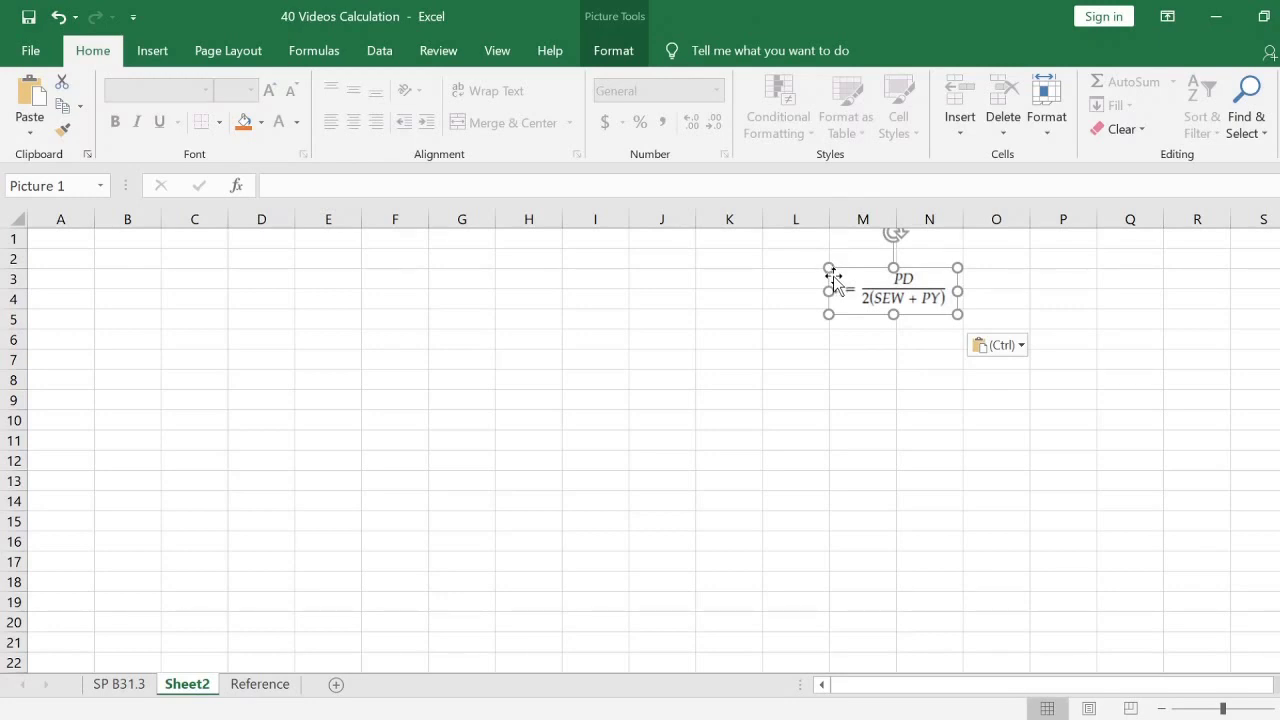
left_click(90, 239)
Enter the headers Description, Symbol and Value in A1:C1
type("Descrip")
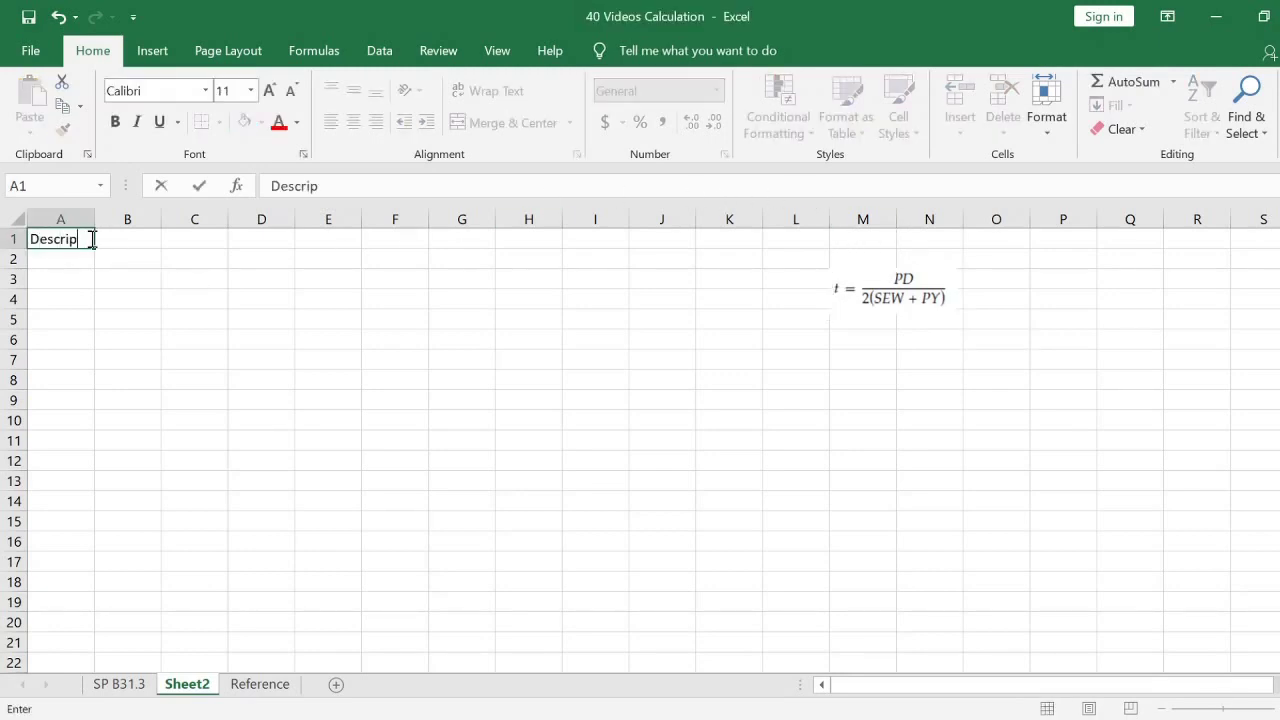
type("tion")
left_click(96, 239)
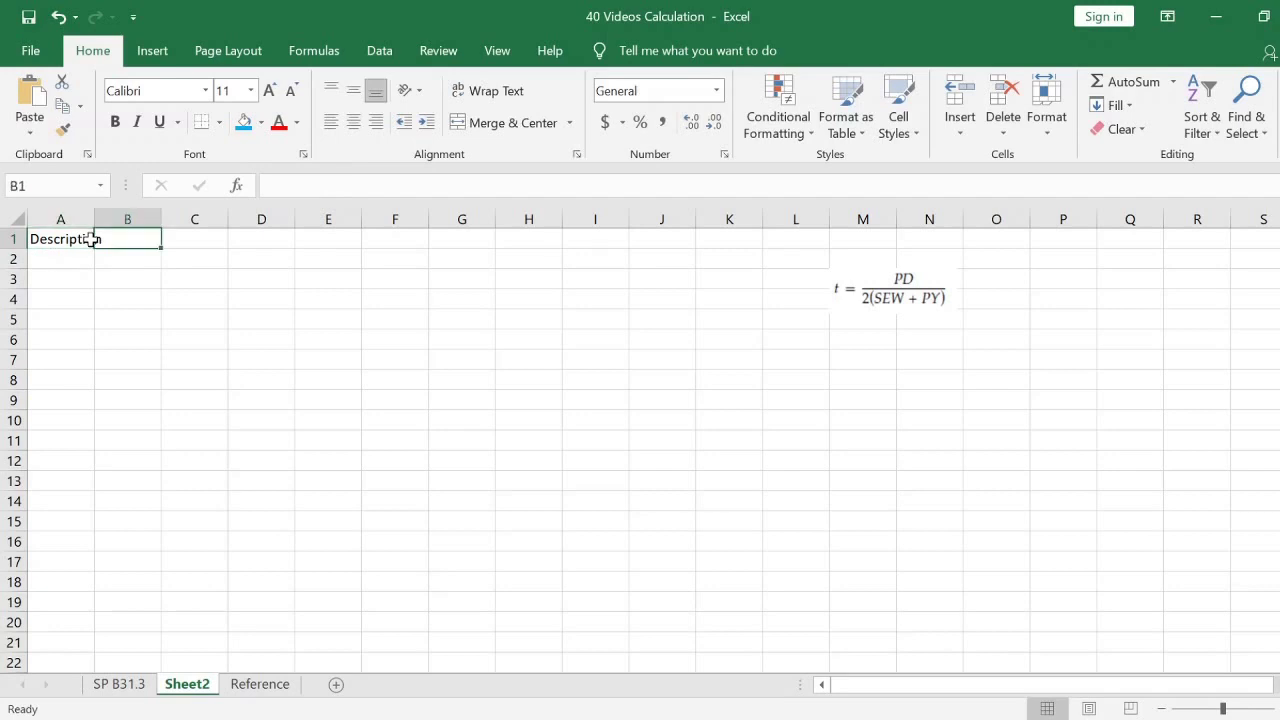
type("Symbol")
key("Return")
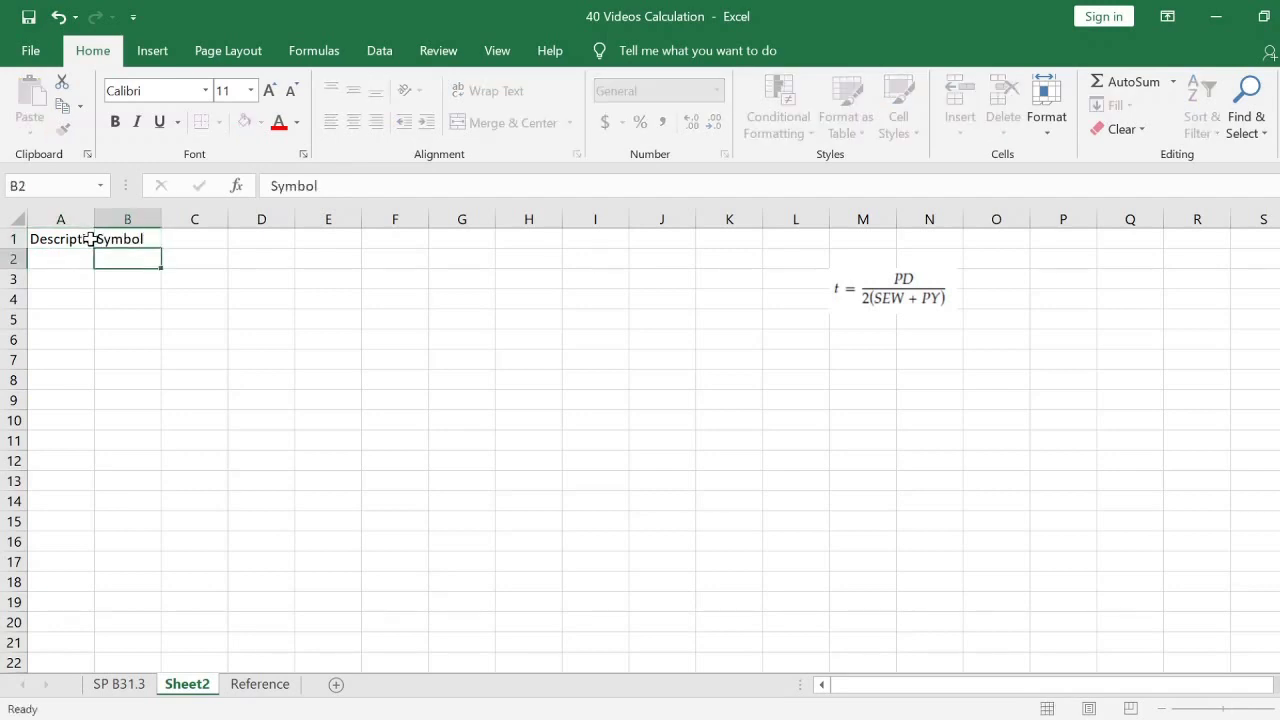
type("Valu")
key("BackSpace")
key("BackSpace")
type("lue")
key("Return")
key("Up")
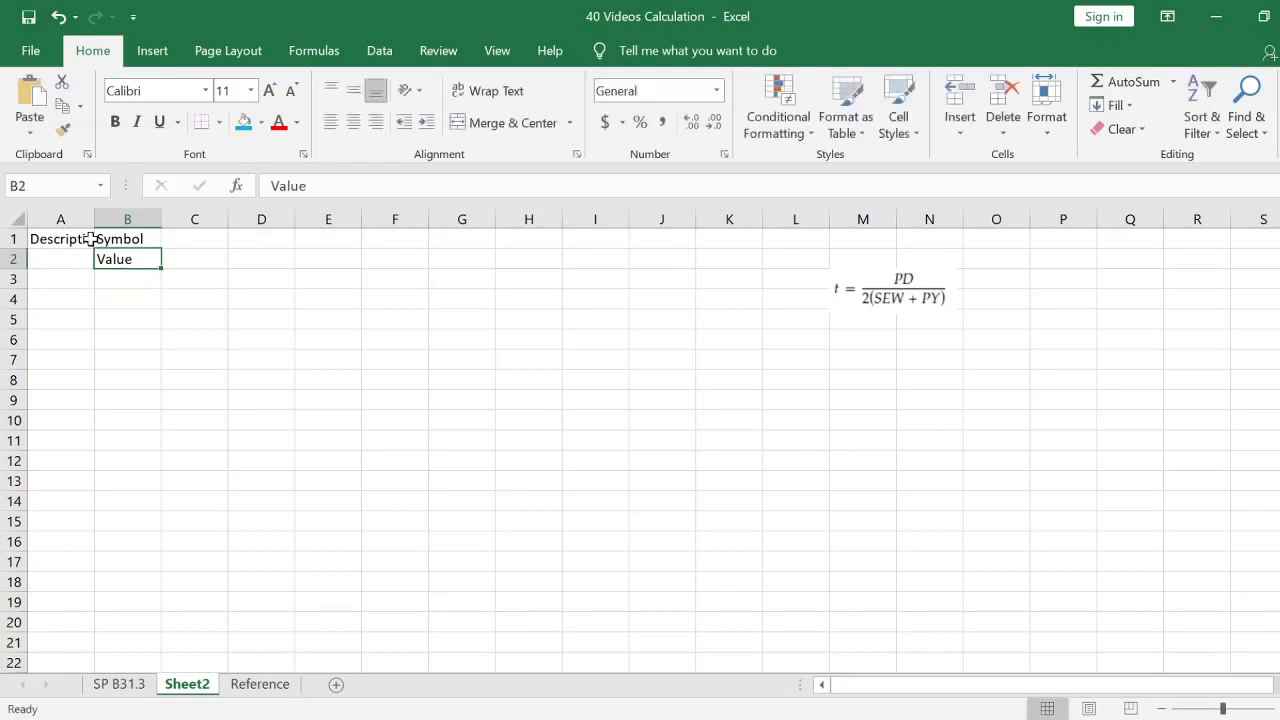
key("ctrl+x")
key("Up")
key("Right")
key("Return")
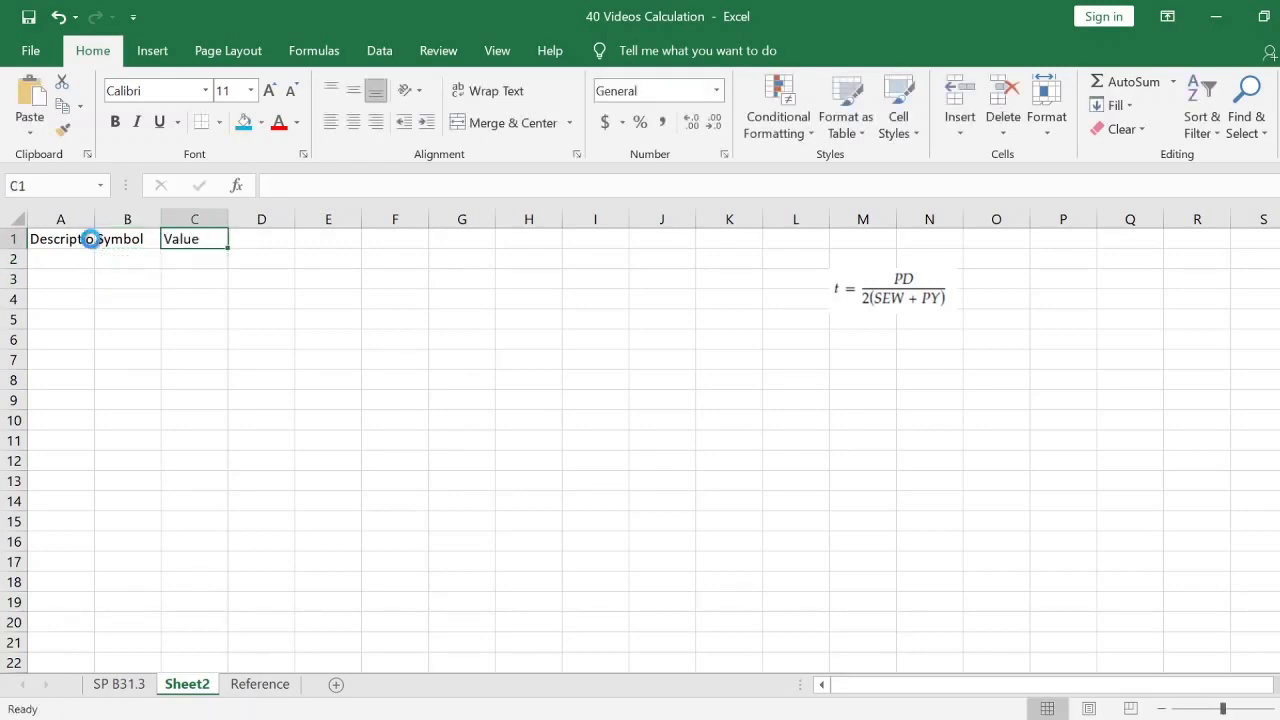
key("Right")
Add the Unit and Remarks headers in D1:E1
type("Unit")
key("Tab")
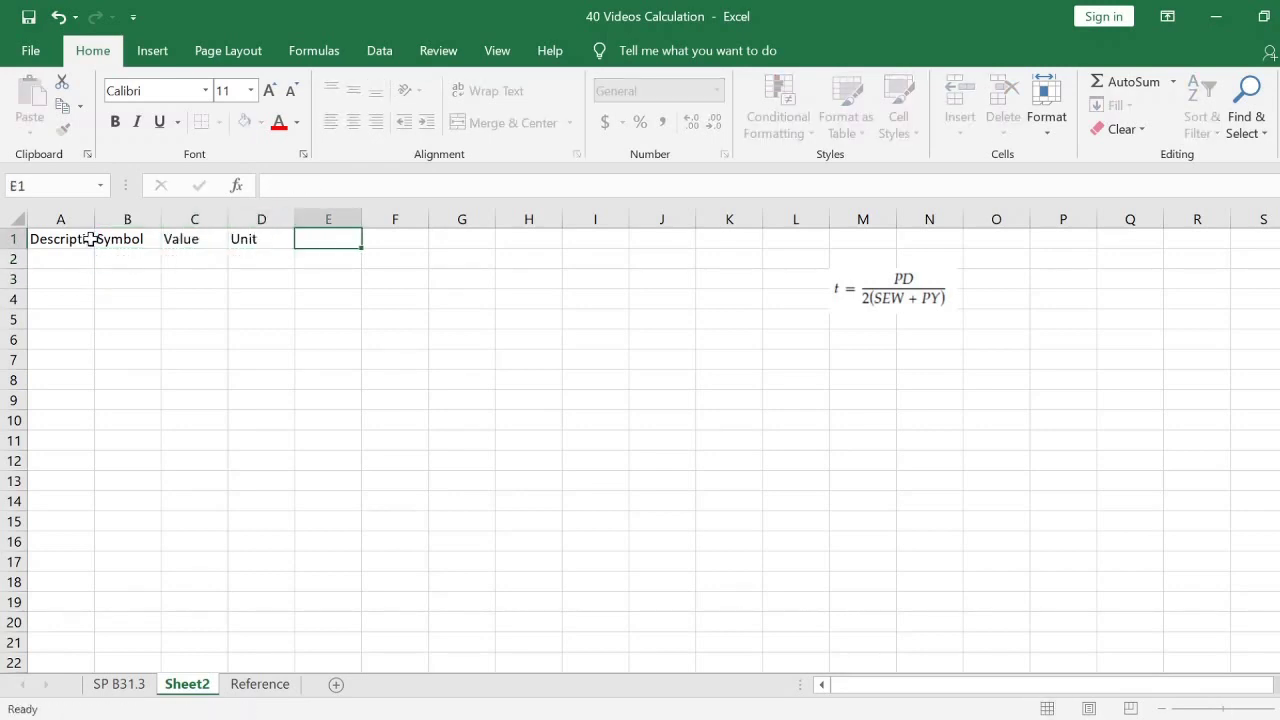
type("Rema")
type("rks")
key("Return")
Fill row 2 with Internal Design Pressure and symbol P
key("Up")
key("Left")
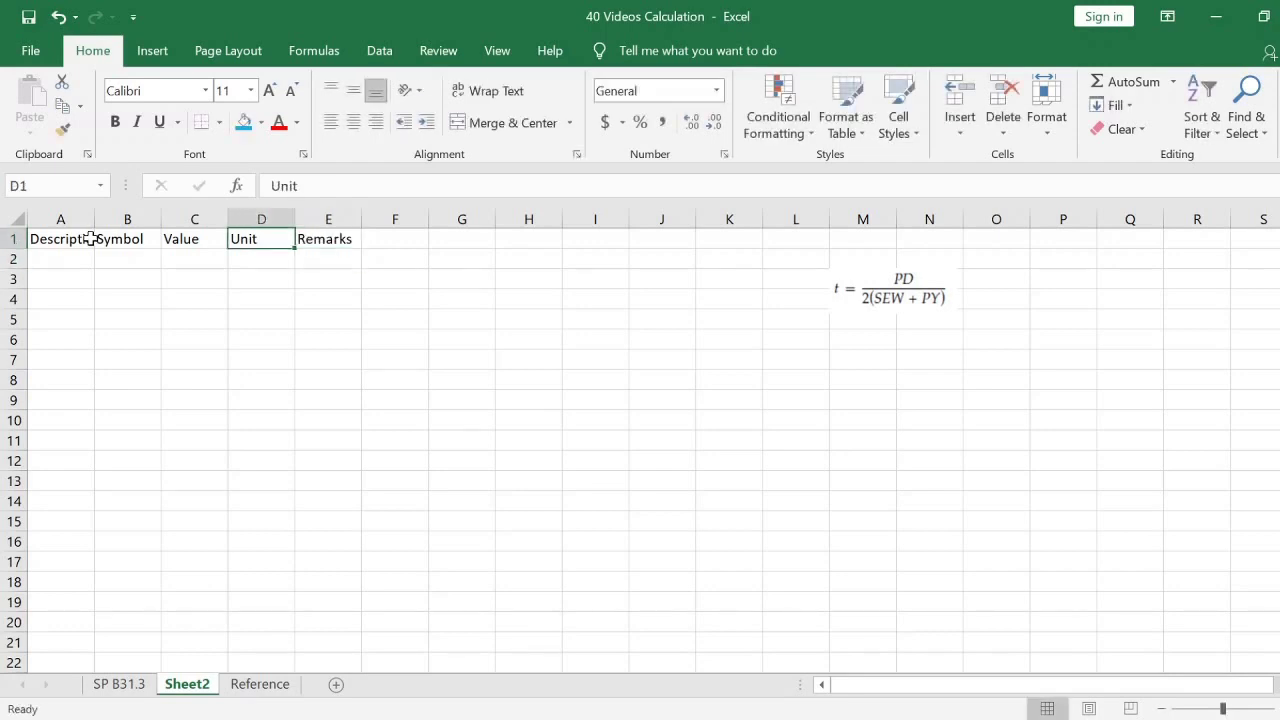
key("Left")
key("Left")
key("Down")
key("Left")
type("I")
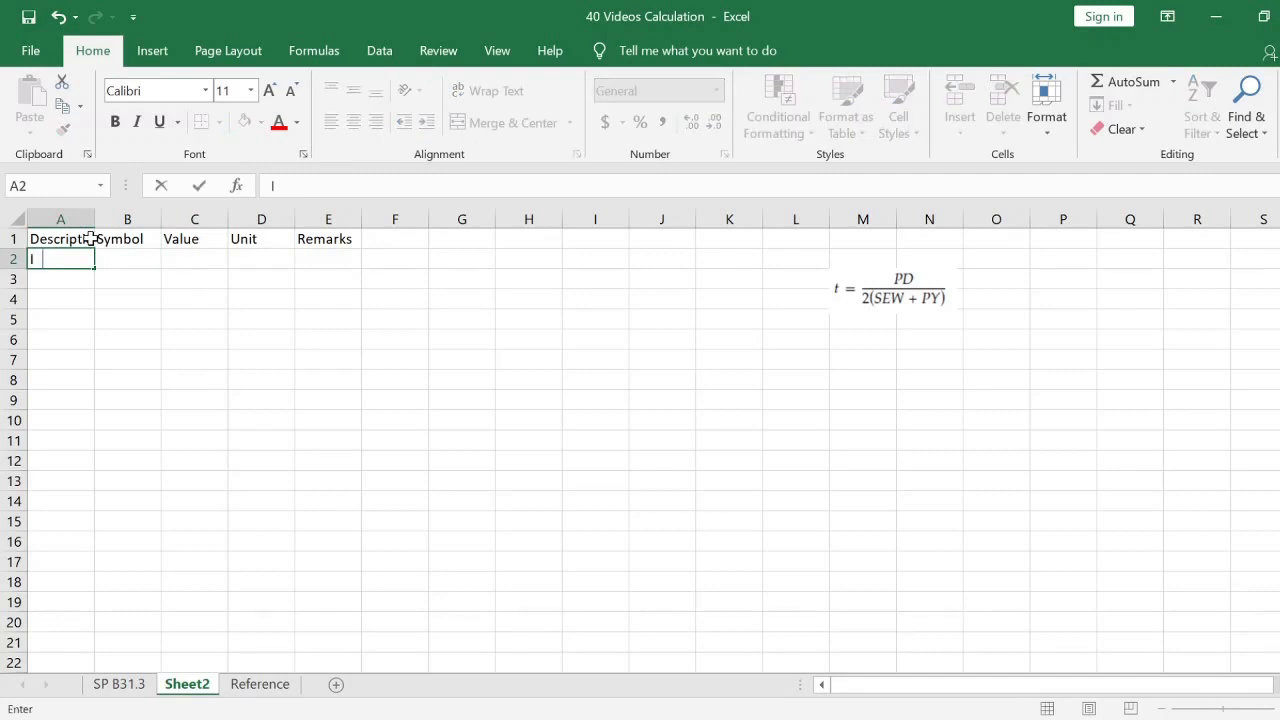
type("nternal Pressure")
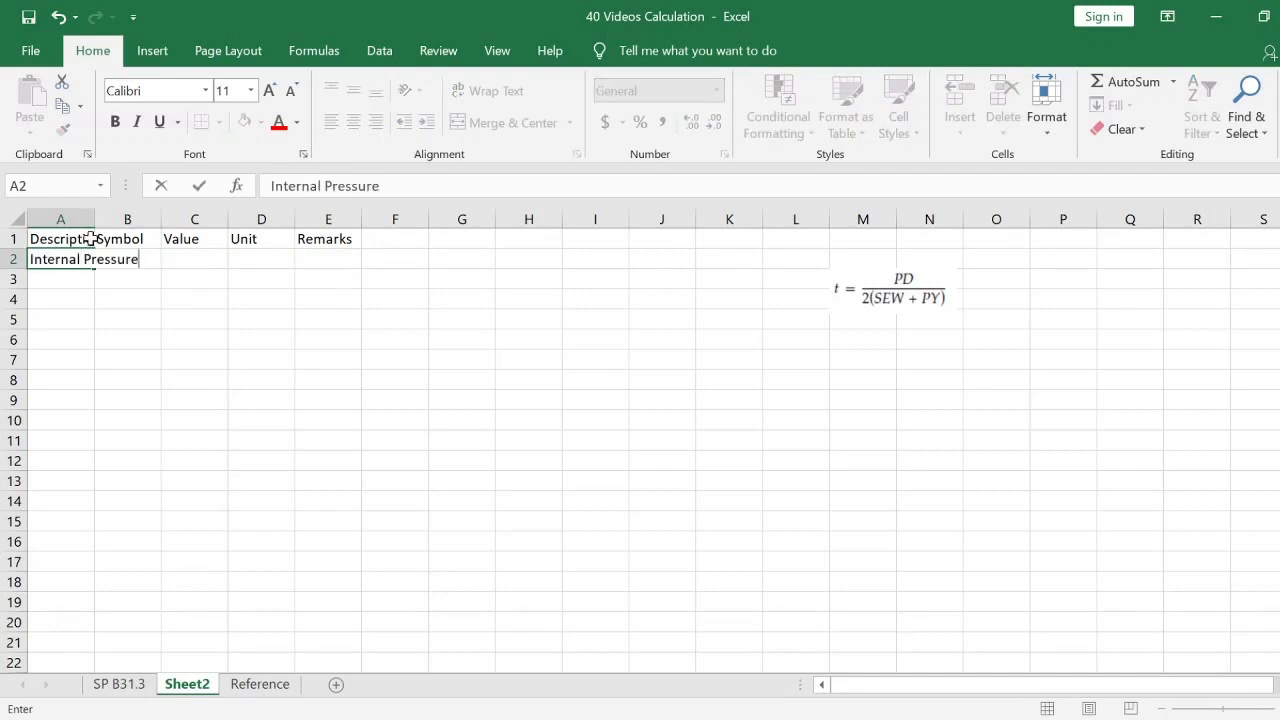
key("F2")
key("Left")
key("Left")
key("Left")
type("Design")
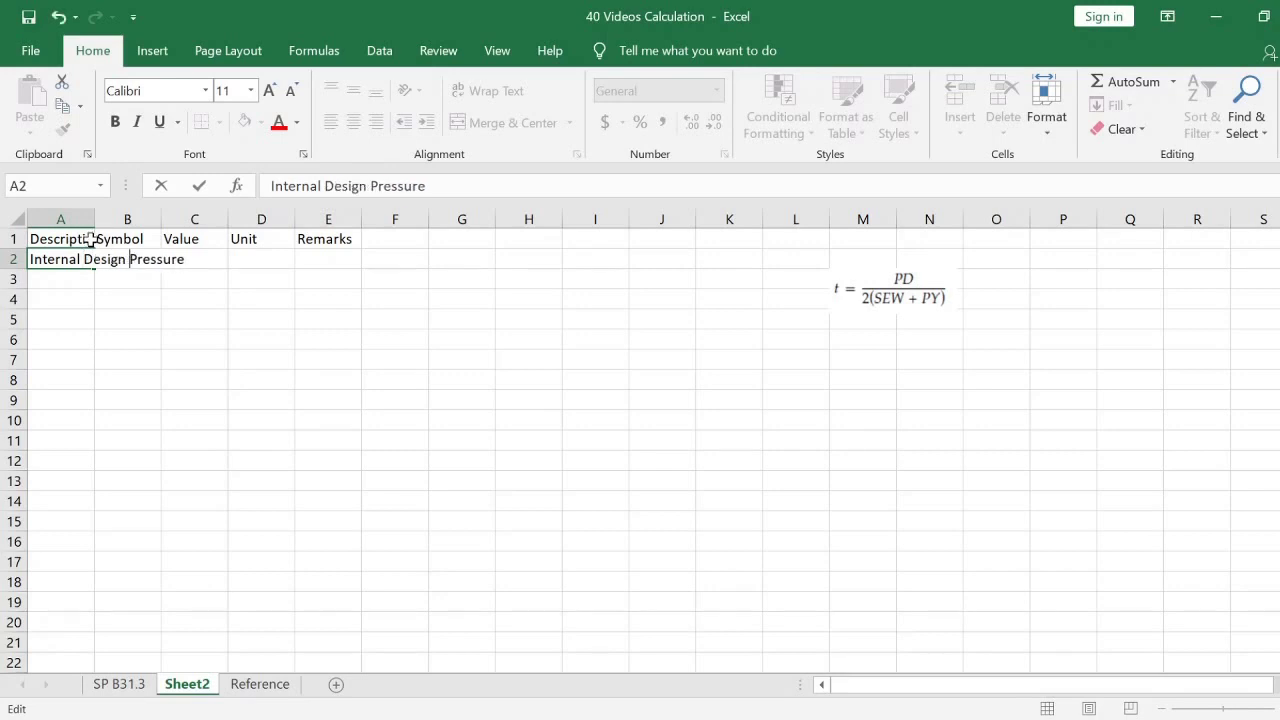
key("Return")
key("Up")
key("Right")
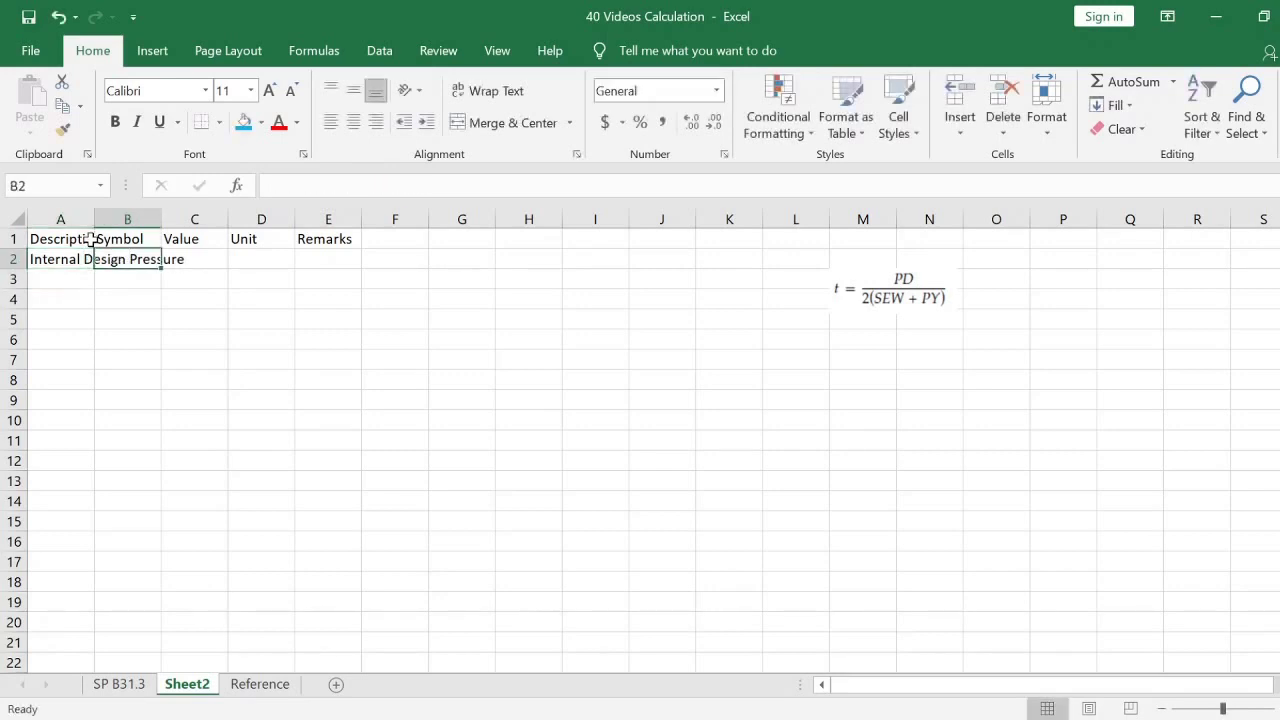
type("P")
key("Return")
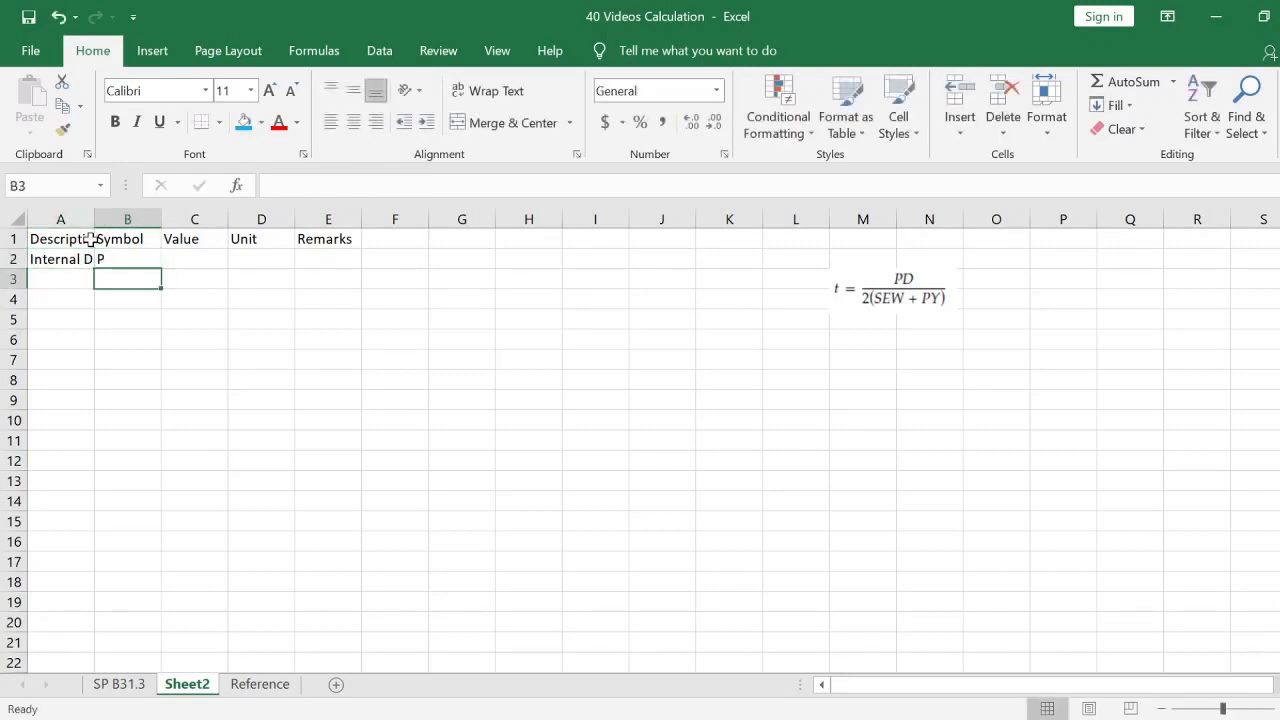
key("ctrl+a")
Auto-fit the columns and enter Internal Design Temperature in A3
left_click_drag(161, 219, 157, 222)
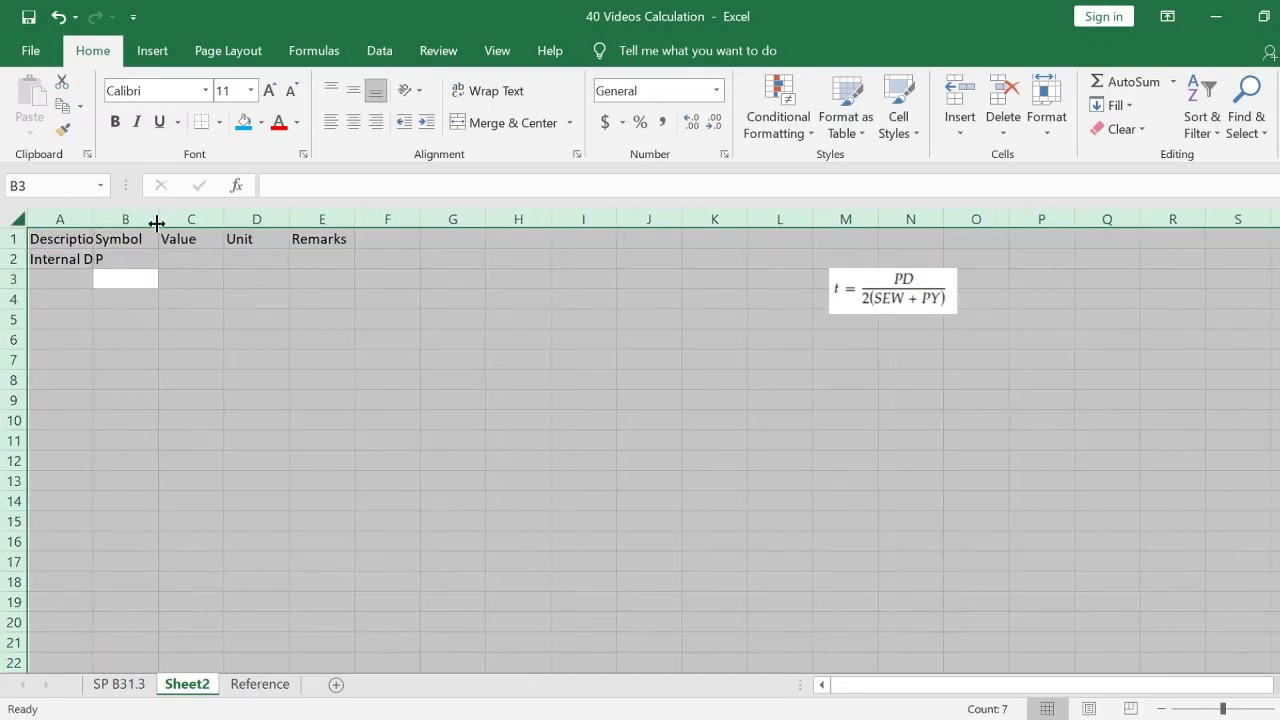
double_click(93, 219)
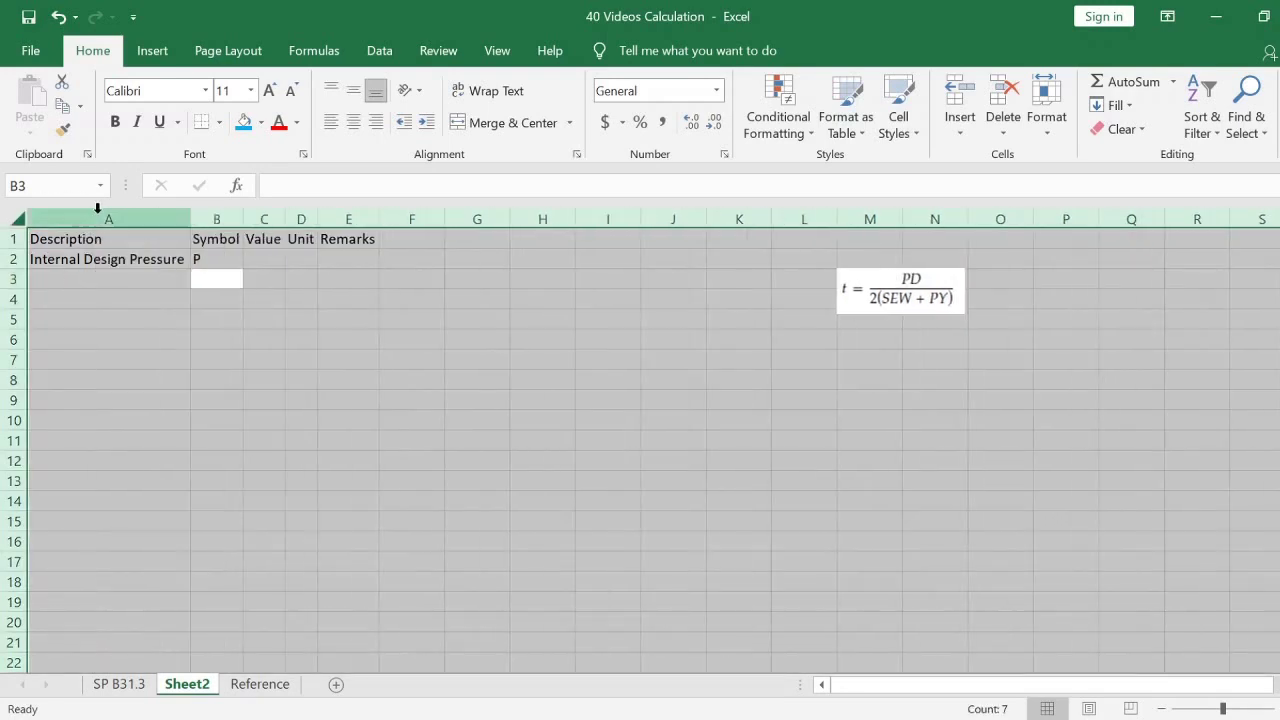
left_click(99, 273)
type("Internal ")
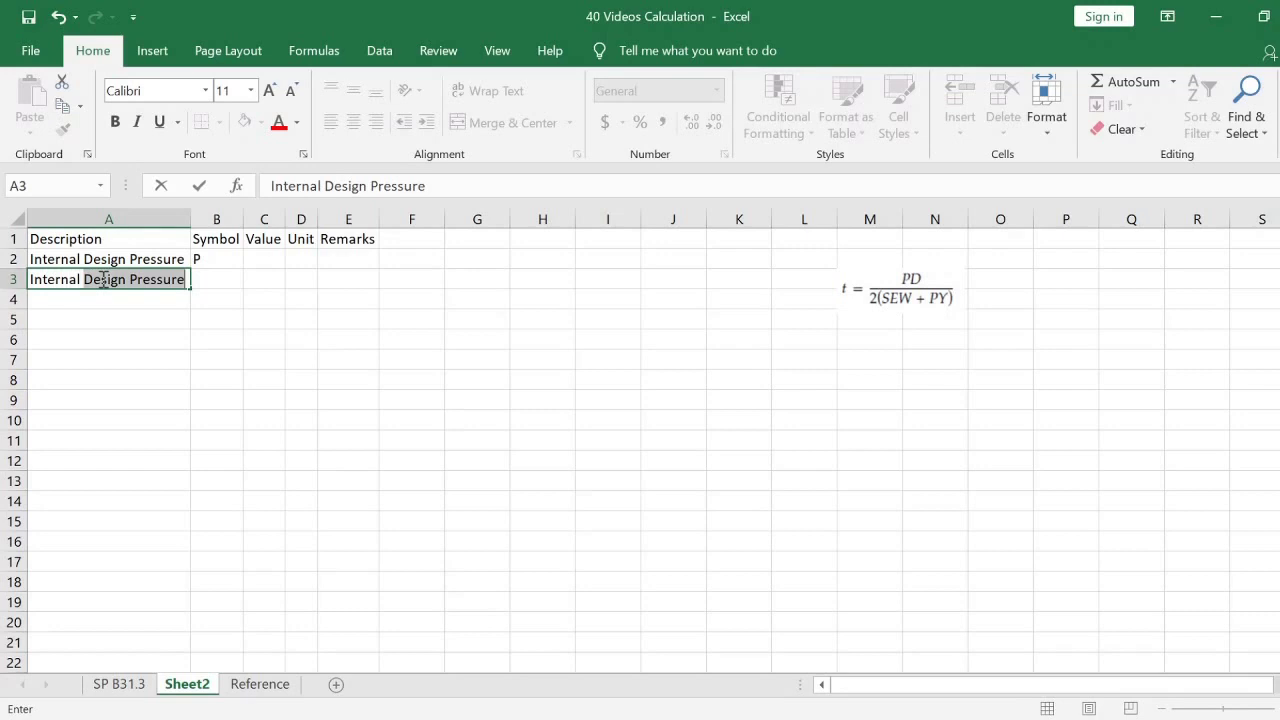
type("Design Te")
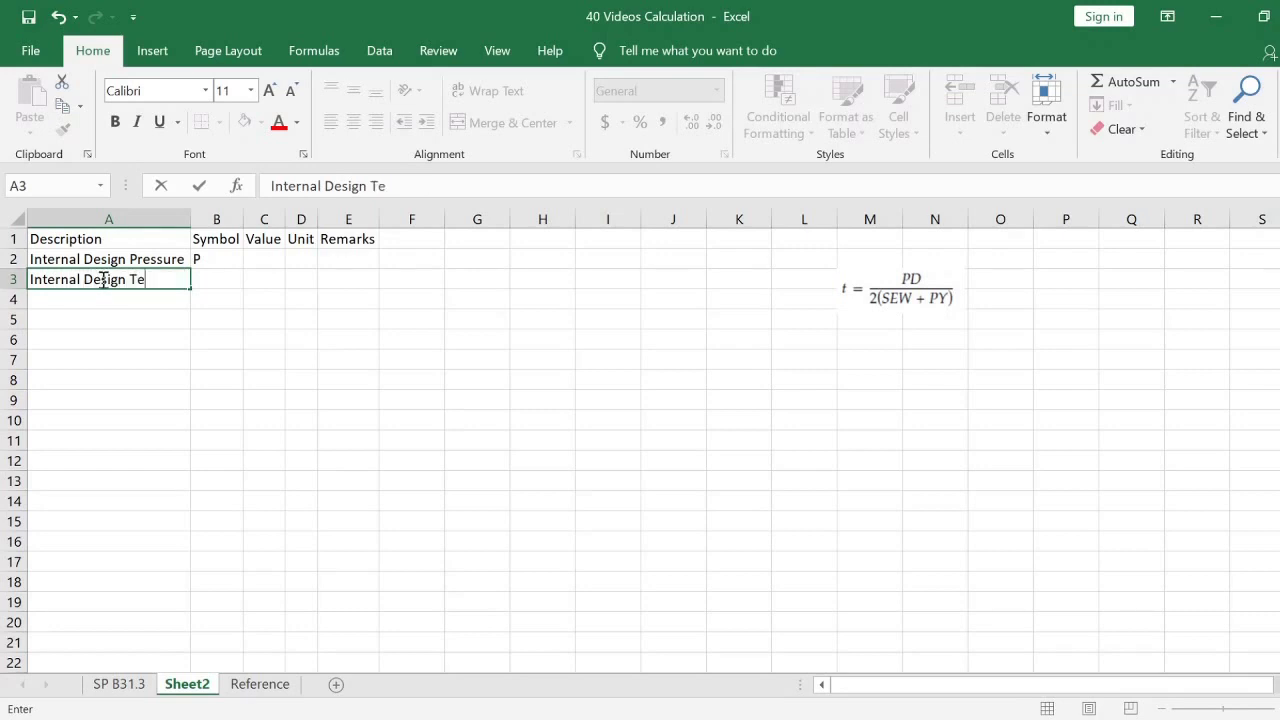
type("mperaute")
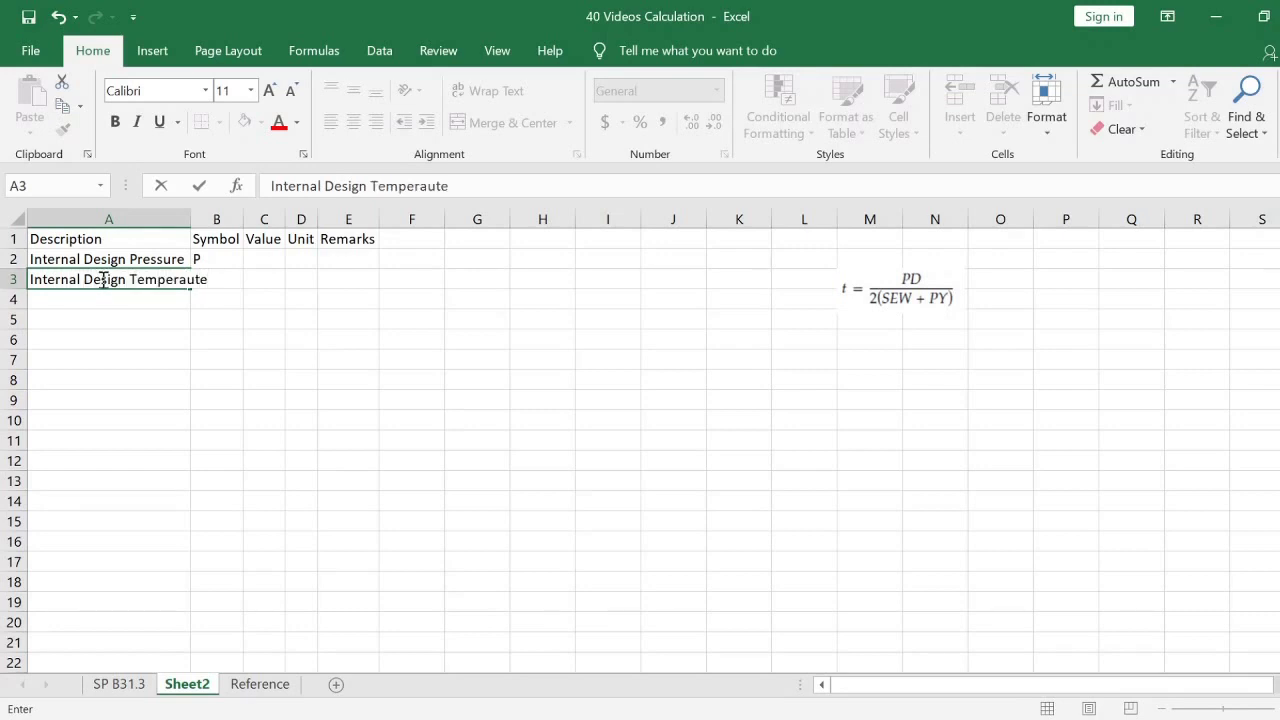
key("BackSpace")
key("BackSpace")
key("BackSpace")
type("ture")
key("Return")
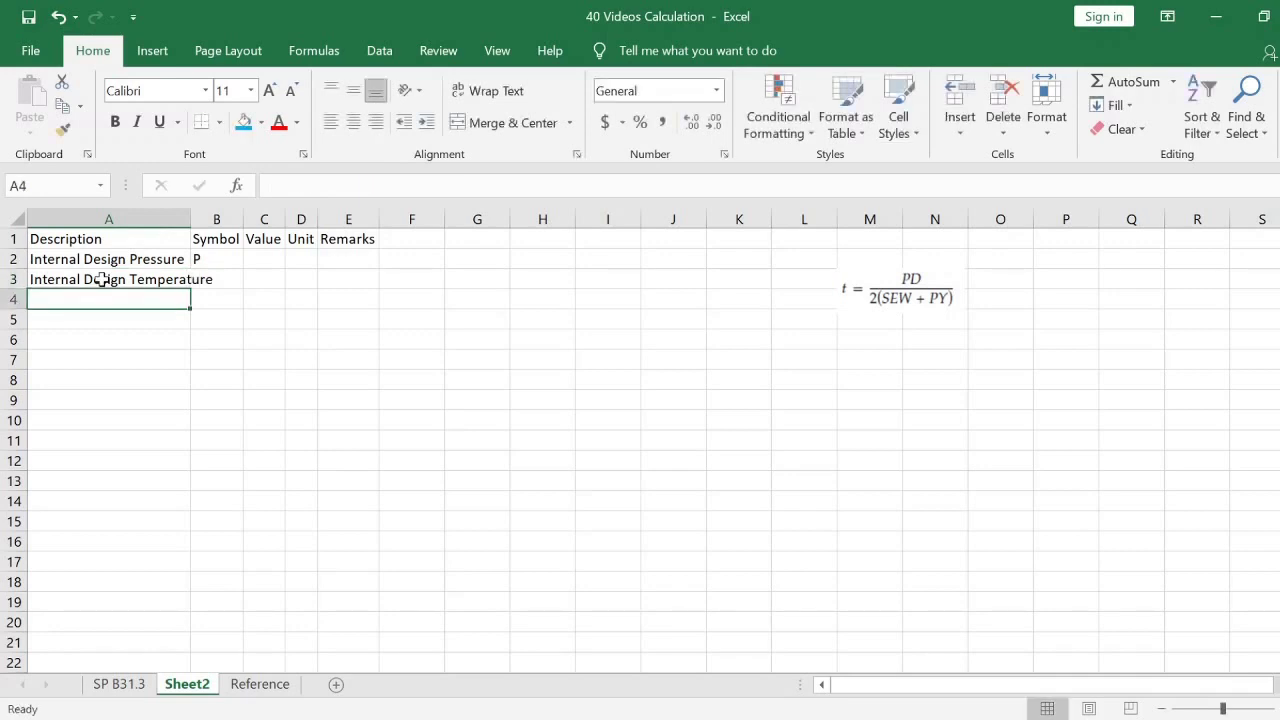
Add Outside diameter with symbol D in row 4 and auto-fit column A
type("Outis")
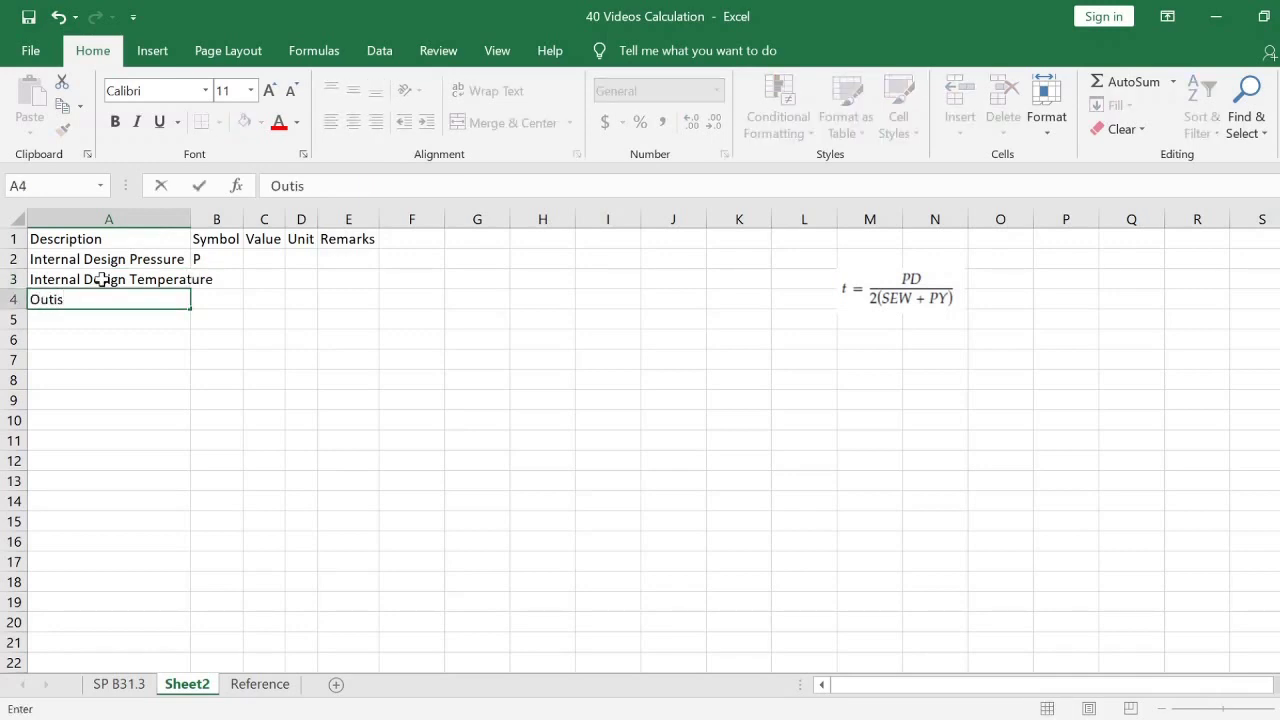
key("BackSpace")
key("BackSpace")
type("side d")
type("iameter")
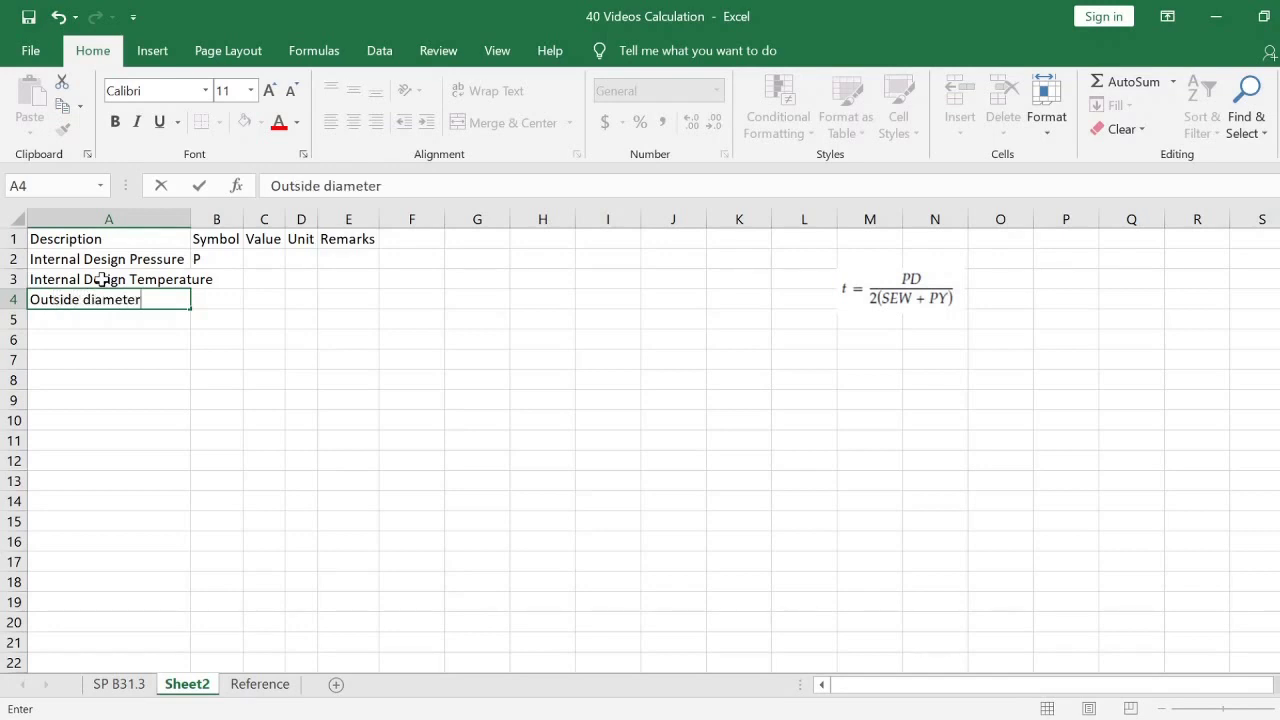
key("Tab")
type("D")
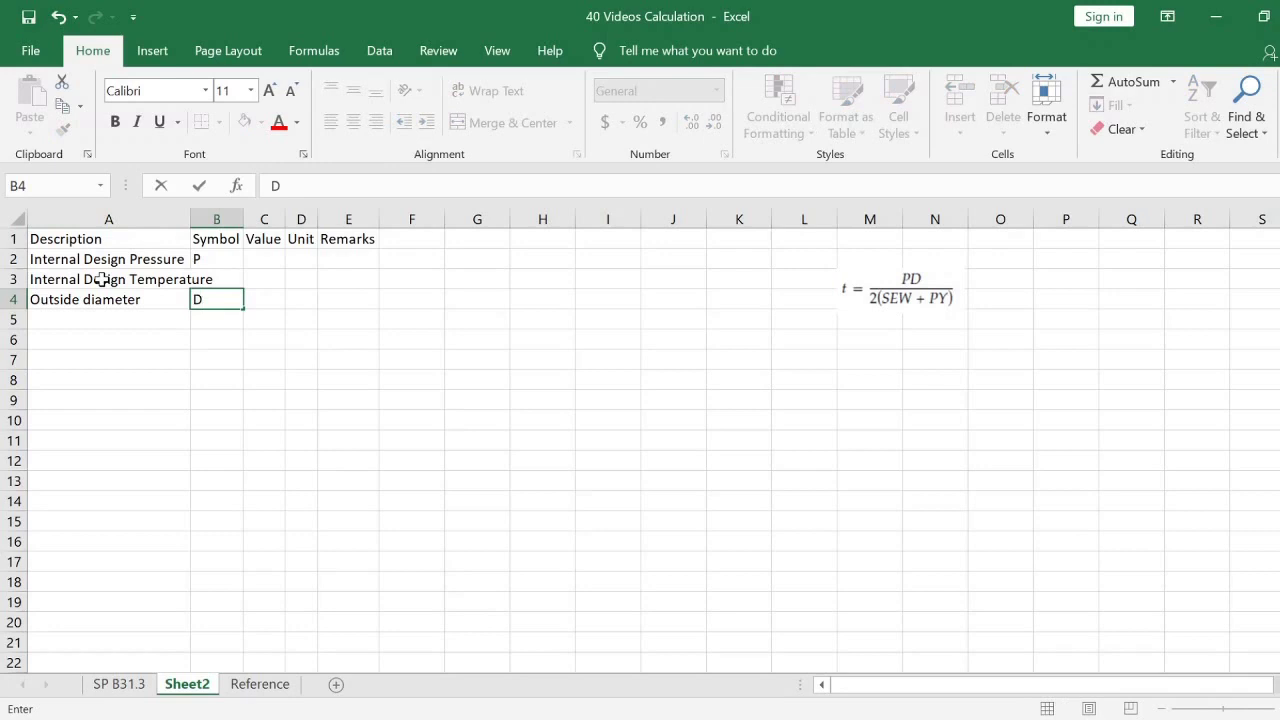
key("Return")
key("ctrl+a")
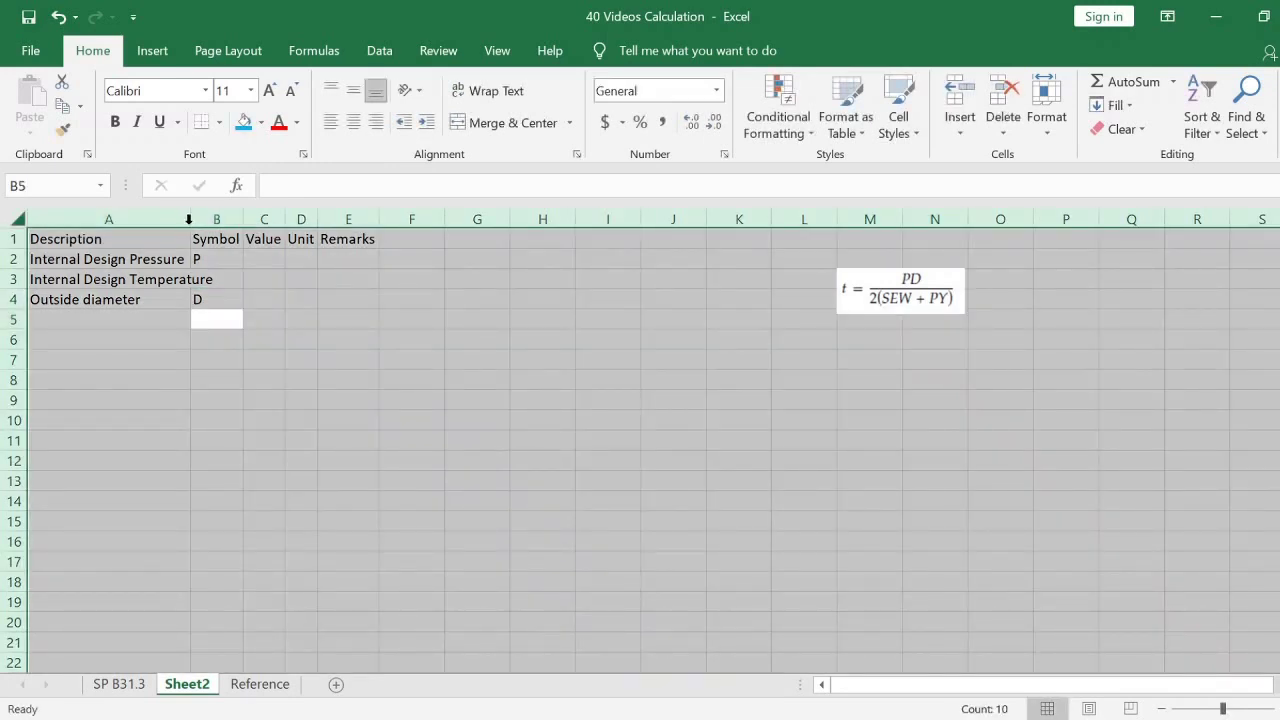
double_click(188, 219)
Add Allowable stress with symbol S in row 5
left_click(238, 317)
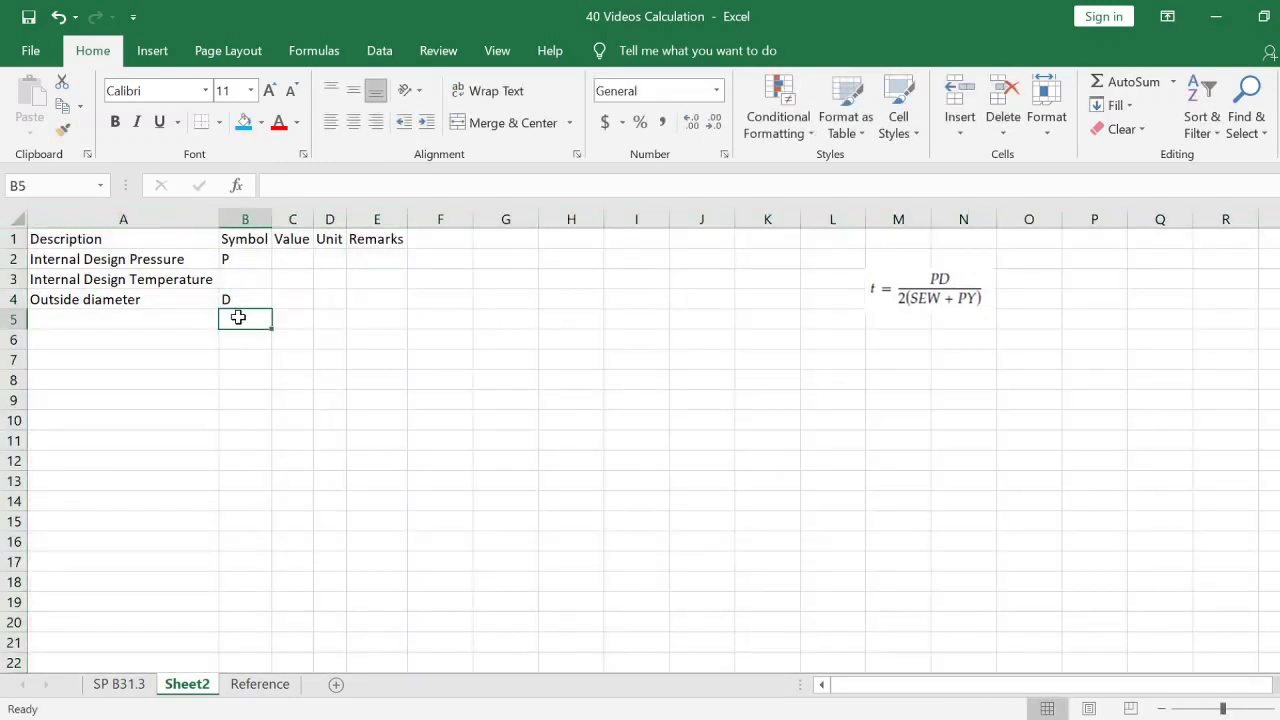
type("S")
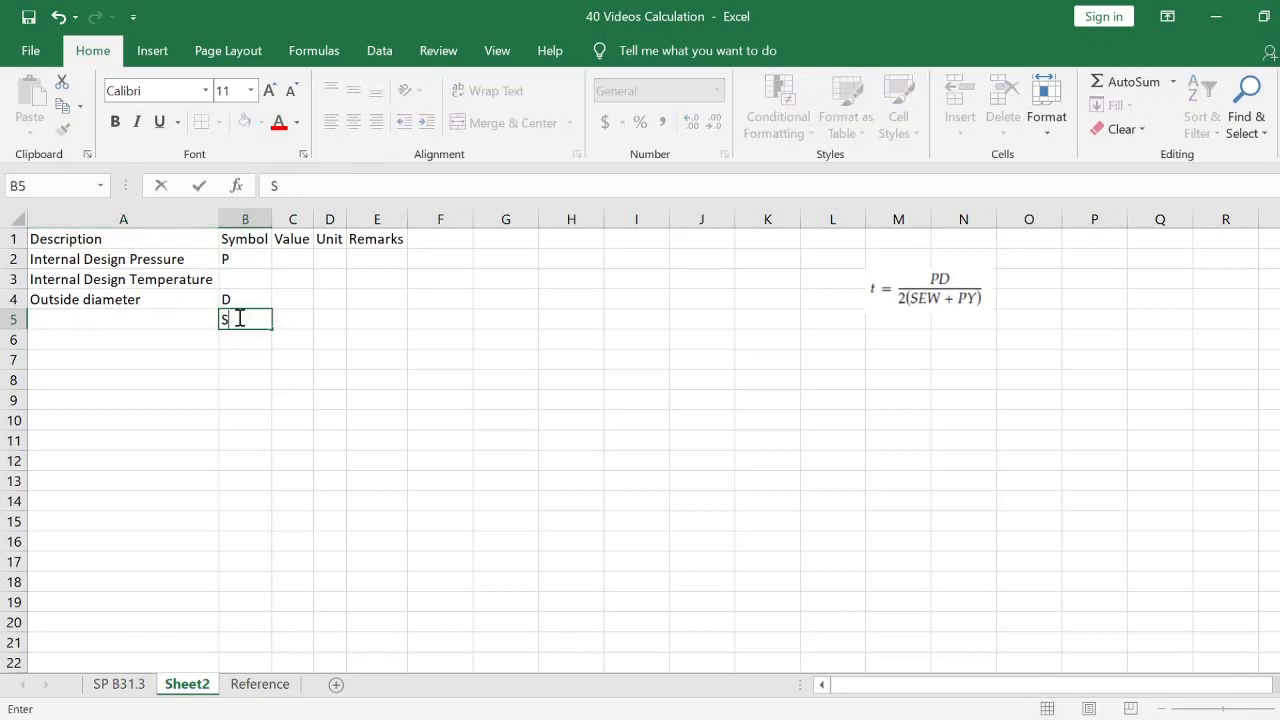
key("Return")
key("Up")
key("Left")
type("All")
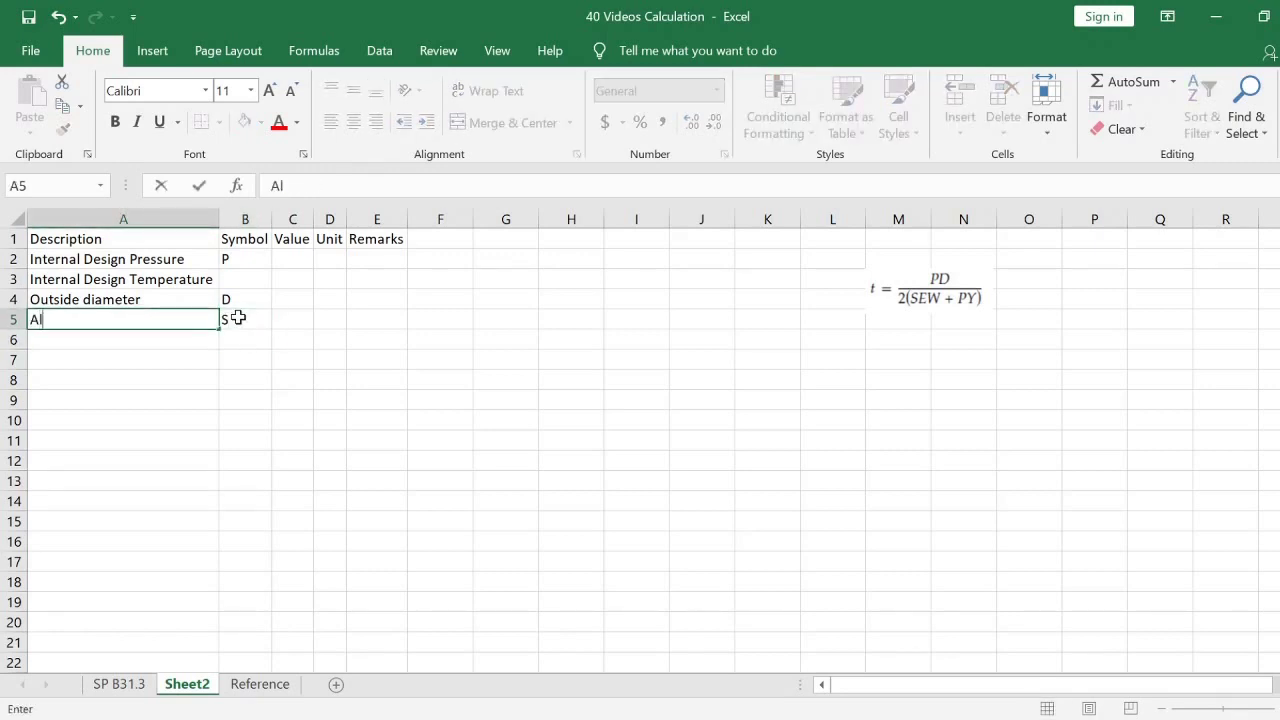
type("owable stre")
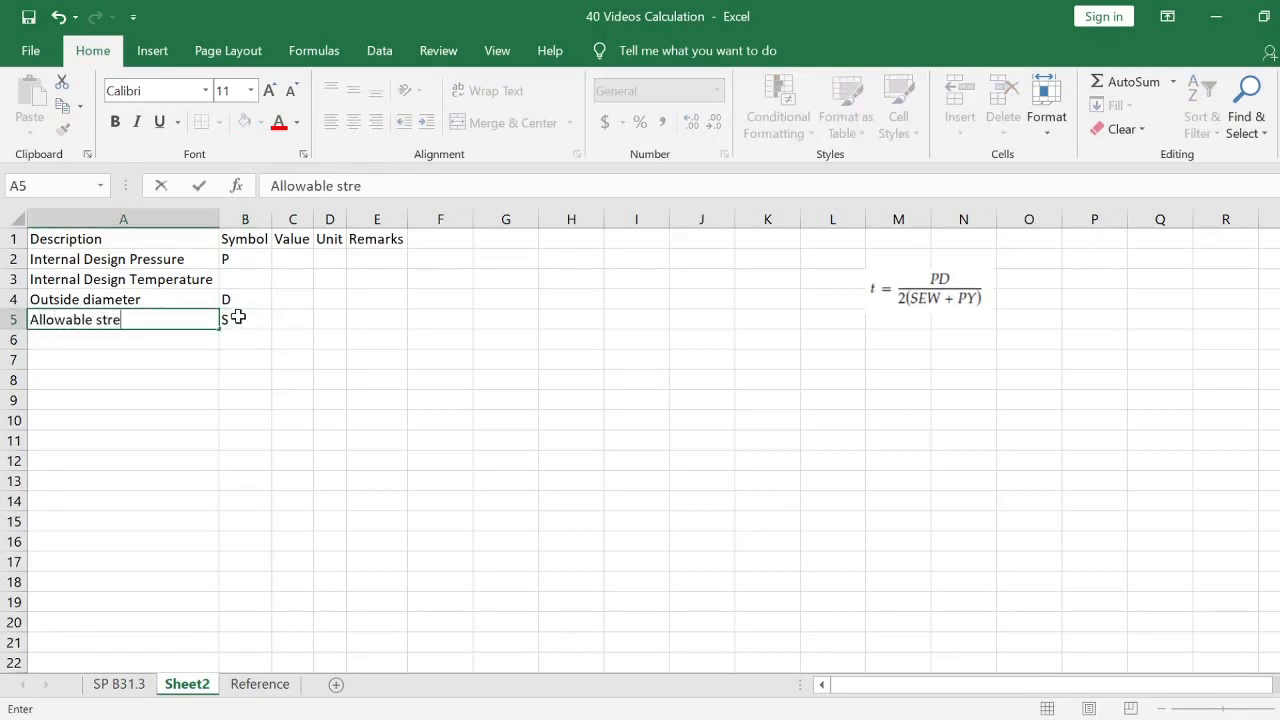
type("ss")
key("Return")
key("Up")
key("Right")
key("Right")
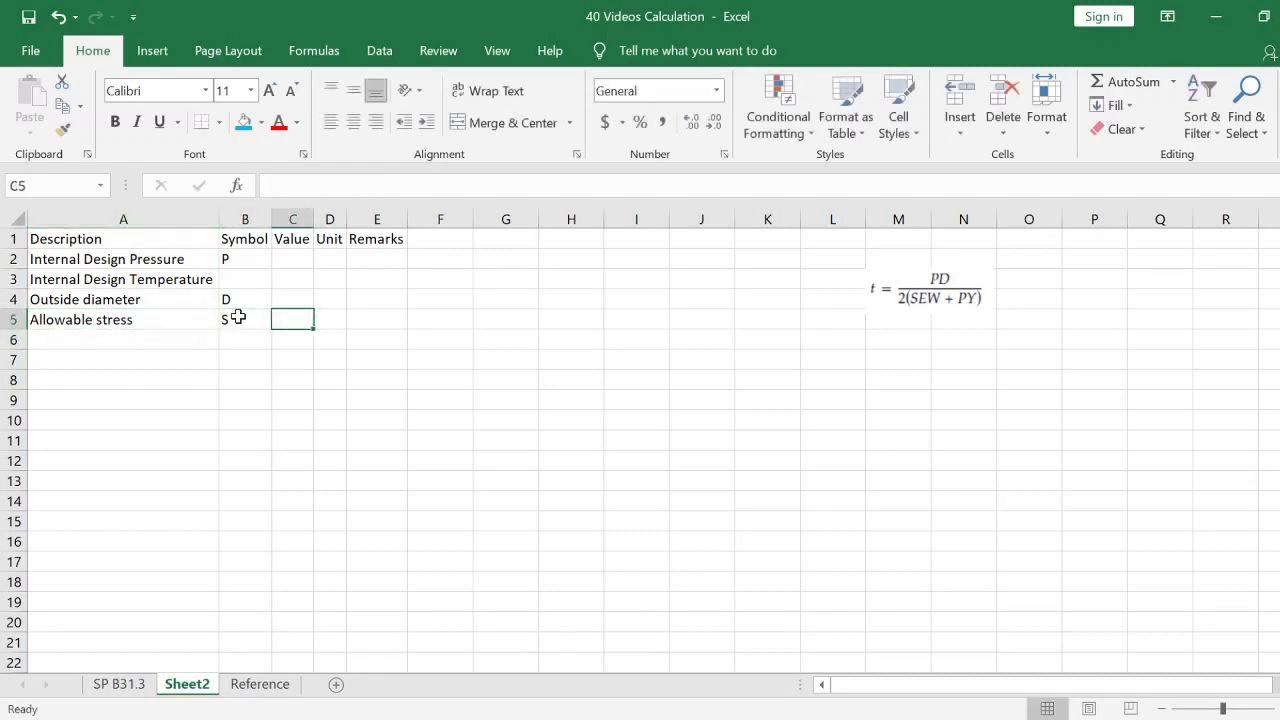
Cite Table A-1M in the allowable stress remarks cell E5
key("Right")
key("Right")
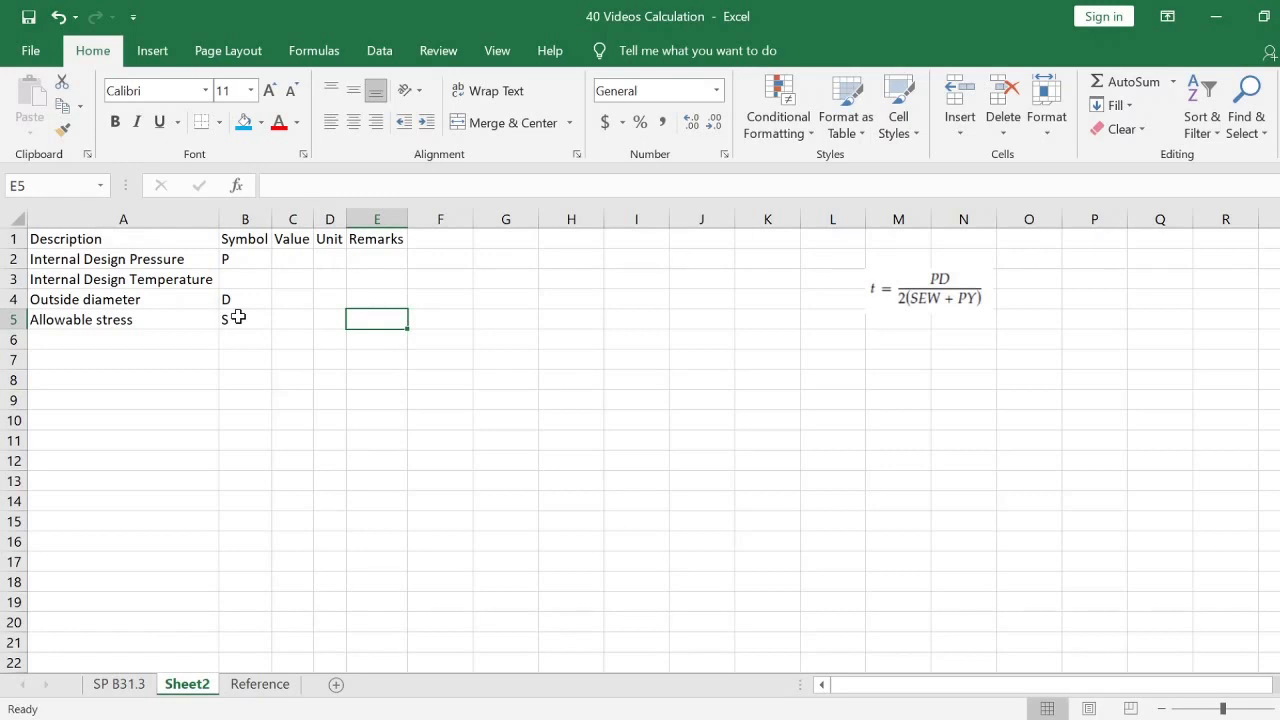
type("Table ")
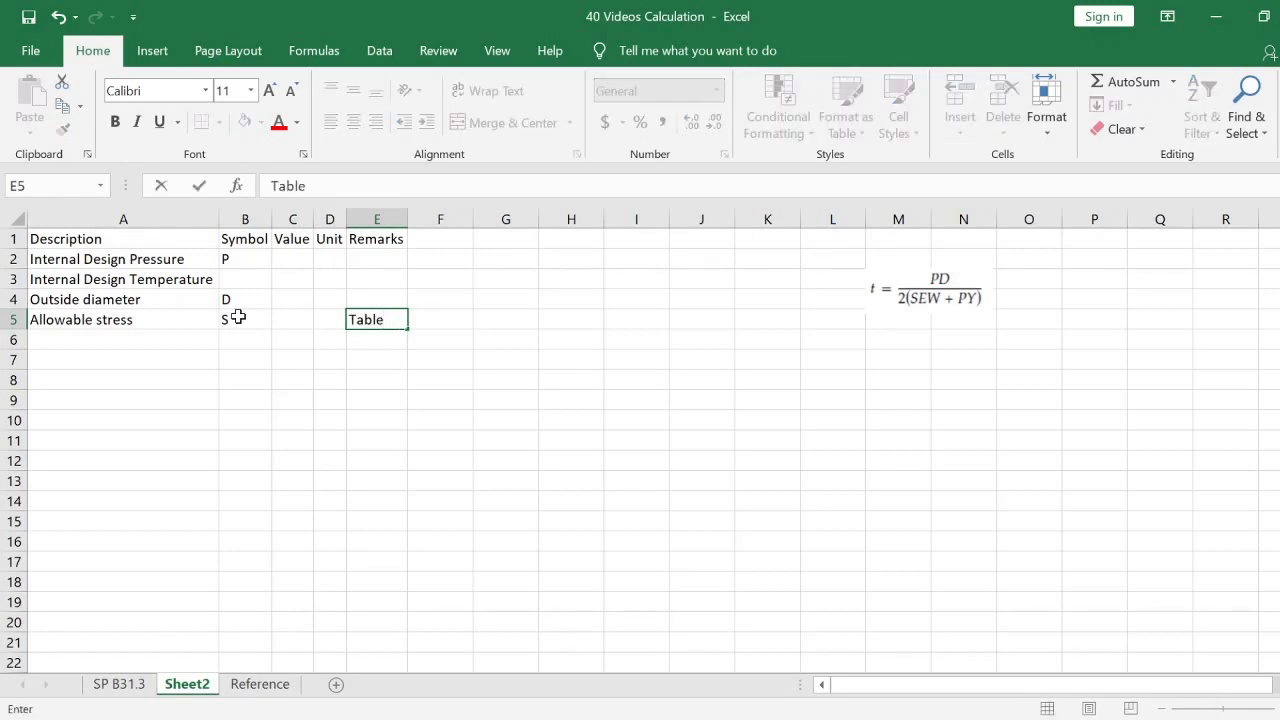
type("1-A")
key("BackSpace")
key("BackSpace")
key("BackSpace")
type("A-1")
type("M")
key("Return")
Add Quality factor with symbol E in row 6
key("Left")
key("Left")
key("Left")
key("Left")
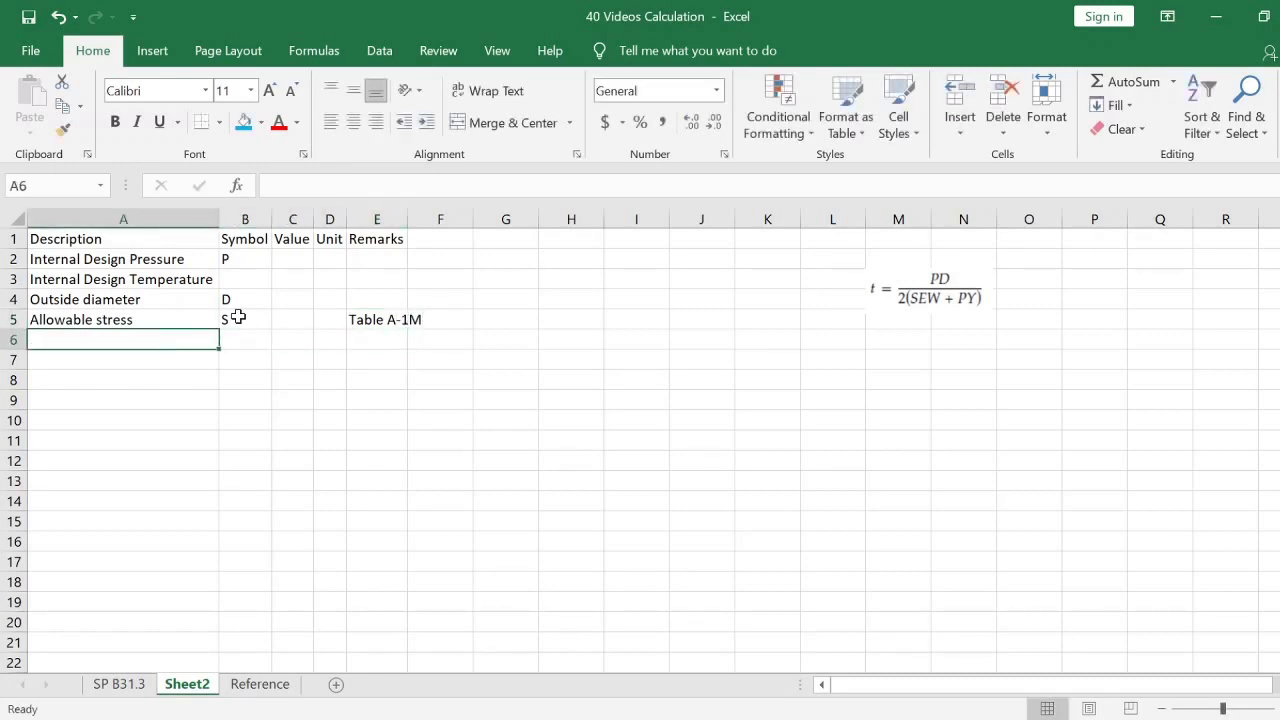
key("Right")
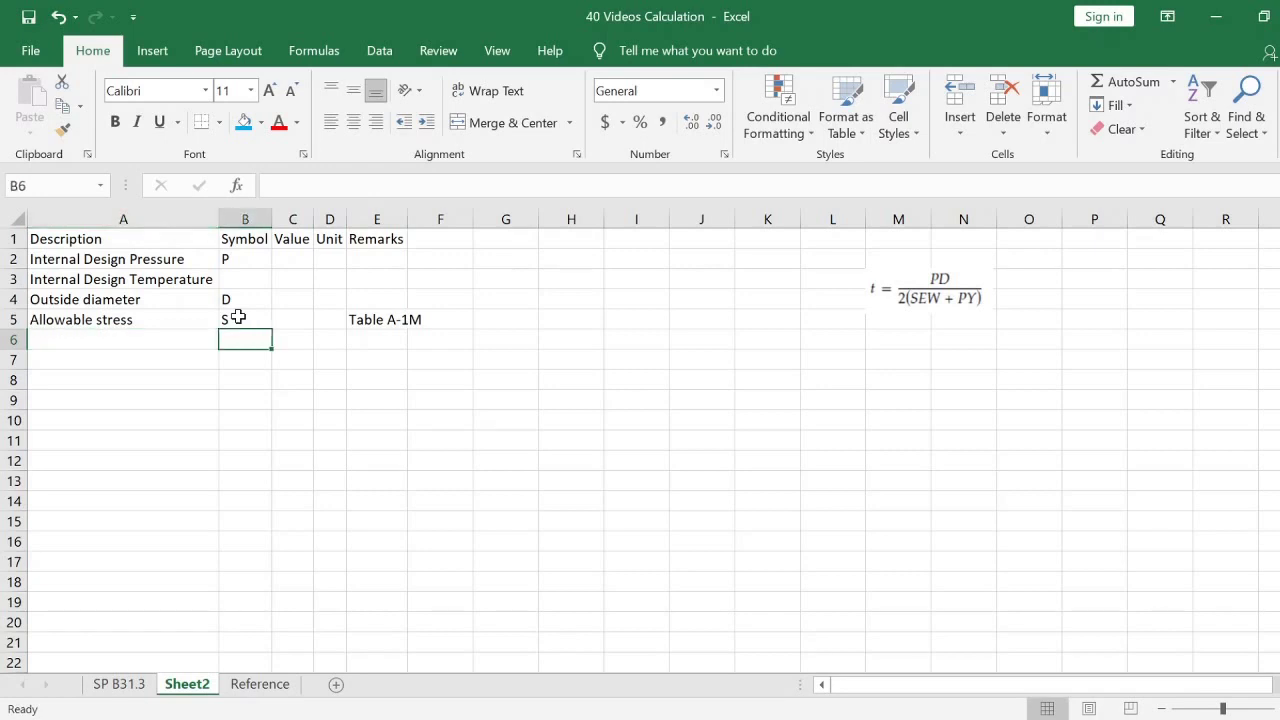
type("E")
key("Left")
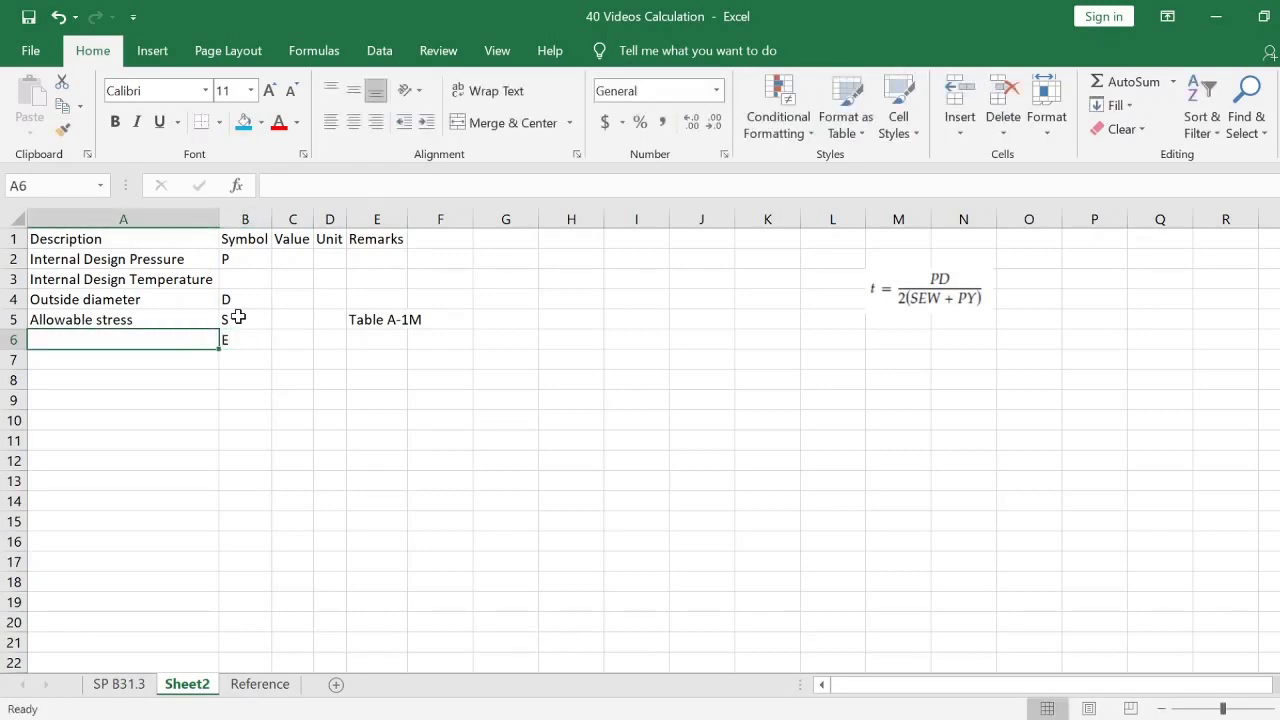
type("Qualit")
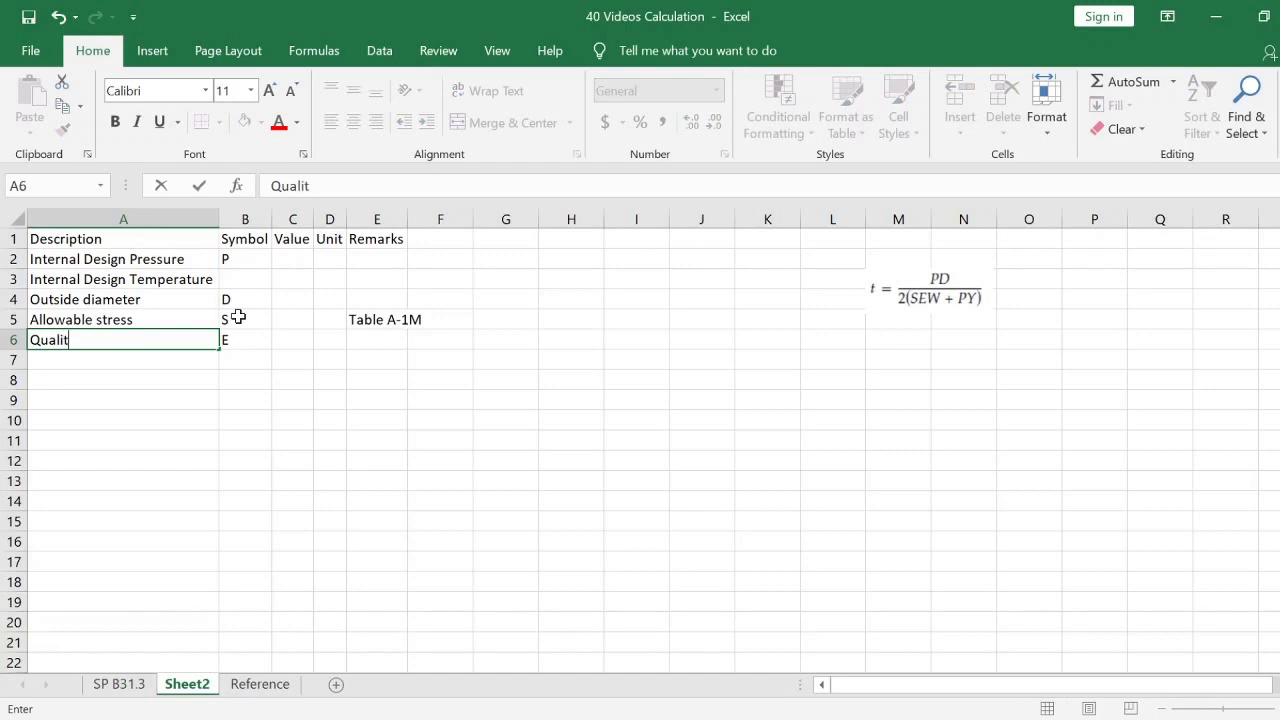
type("y factor")
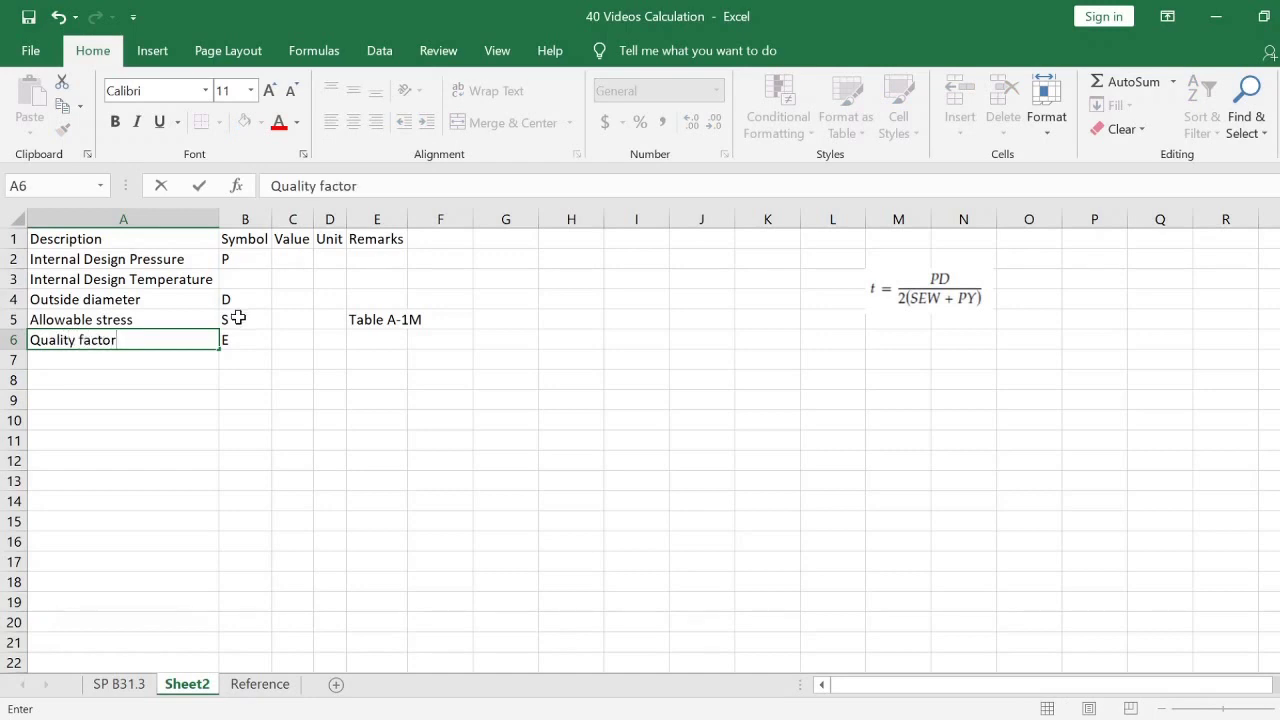
key("Right")
key("Right")
key("Right")
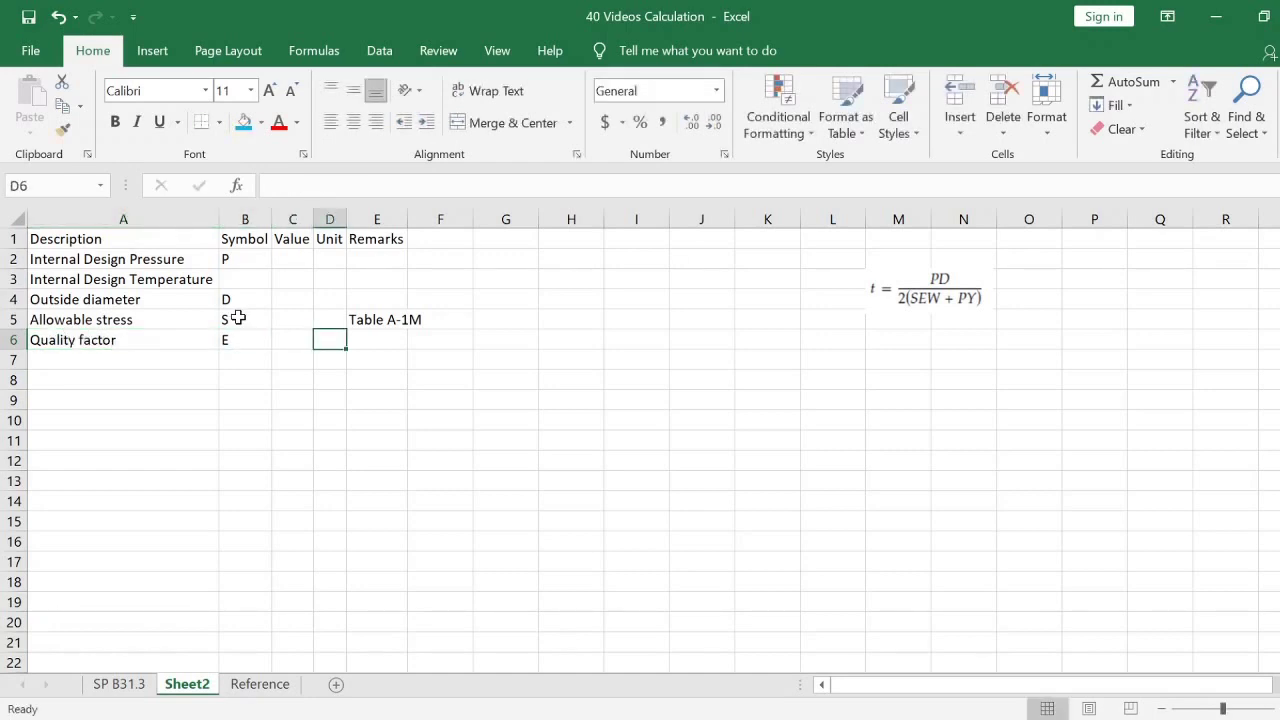
key("Right")
Cite Table A-1A in the quality factor remarks cell E6
type("Table ")
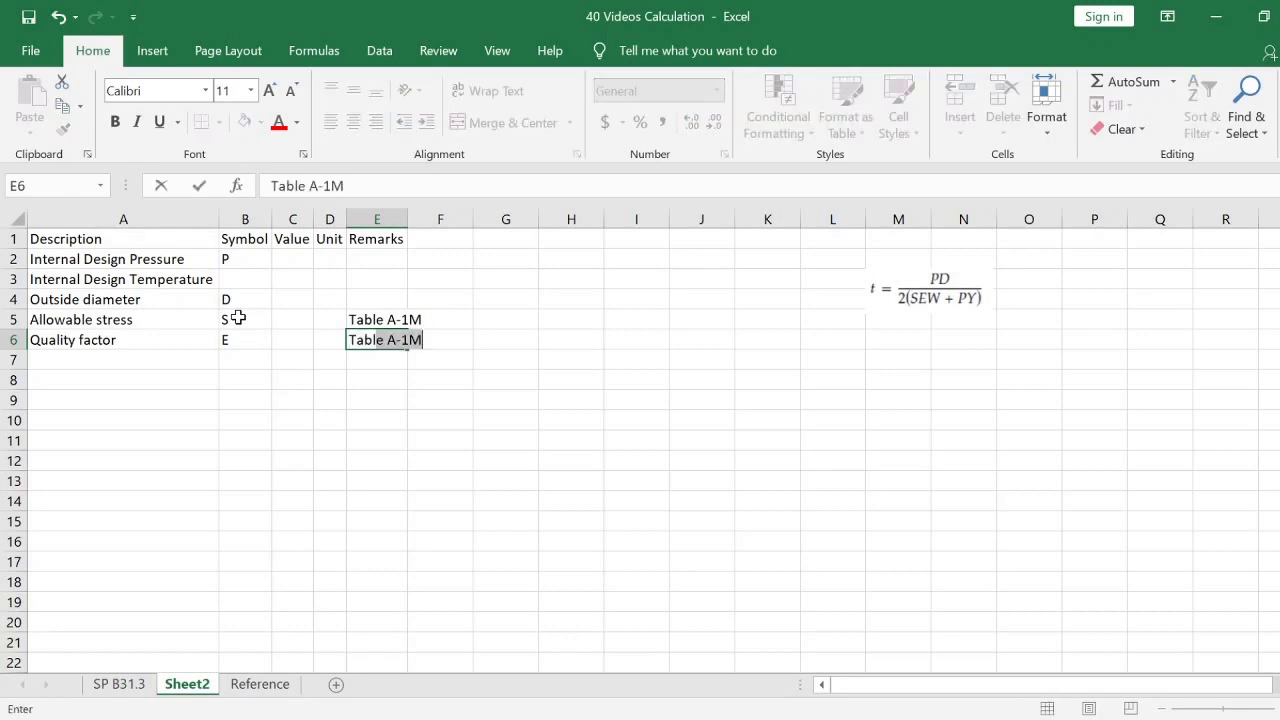
type("A-")
type("A")
key("BackSpace")
type("1")
type("A")
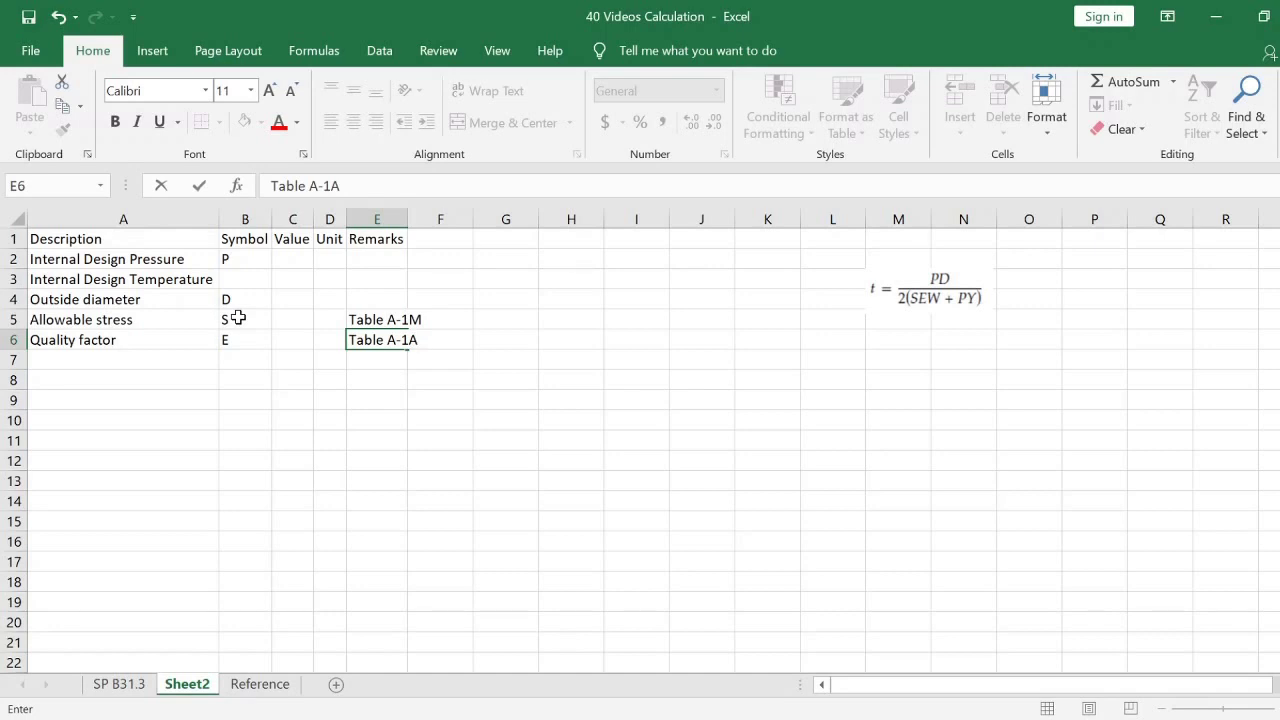
key("Return")
key("Up")
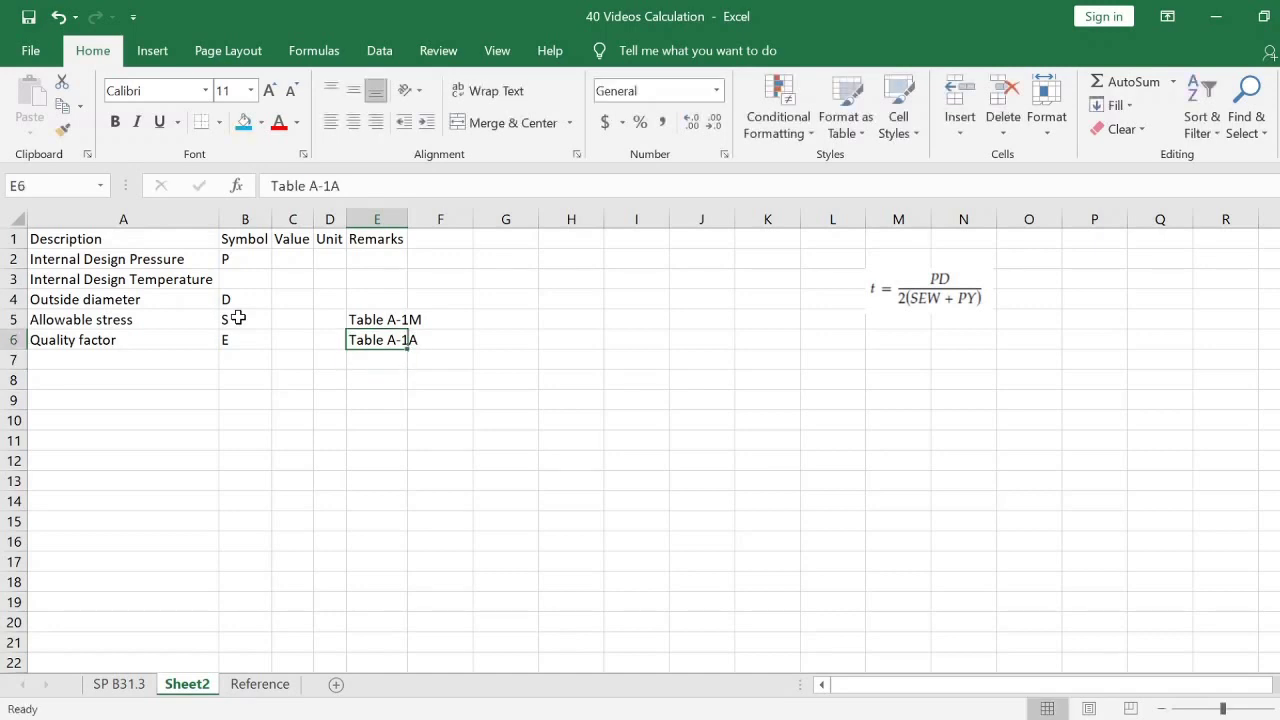
key("Left")
key("Up")
key("Up")
key("Up")
key("Up")
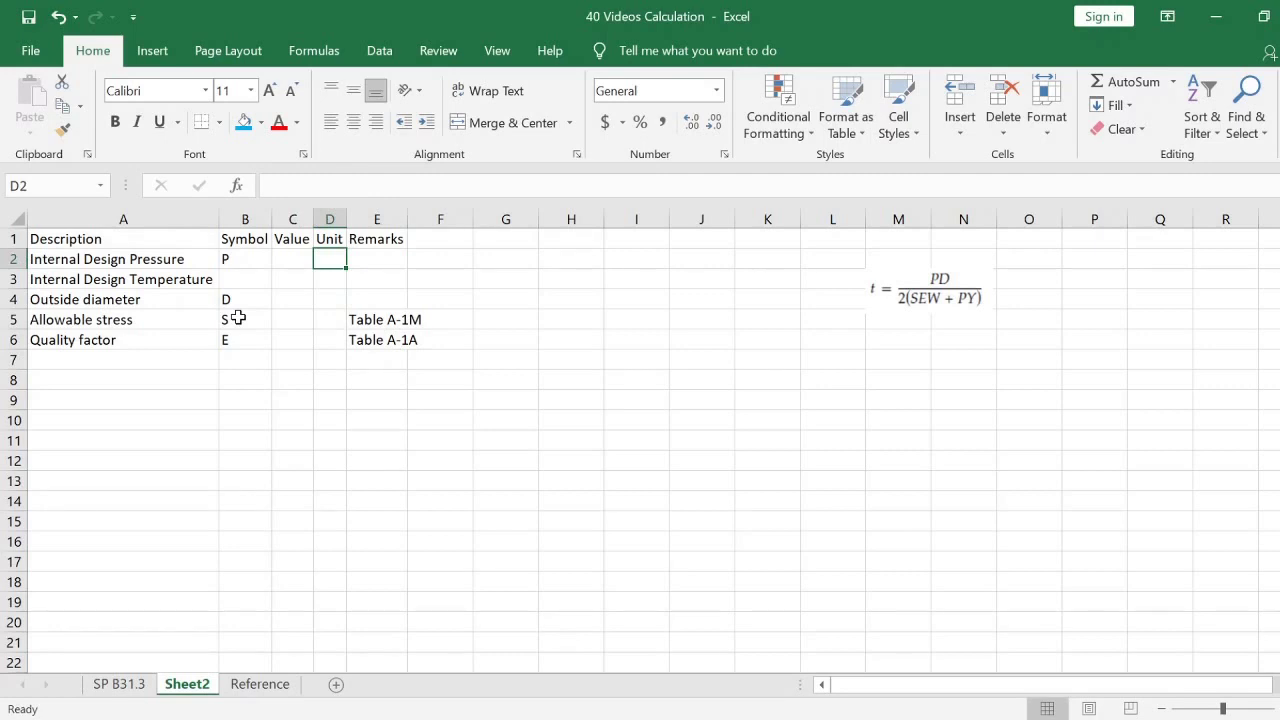
Enter units MPa, degC and mm for pressure, temperature and diameter
type("Mpa")
key("Return")
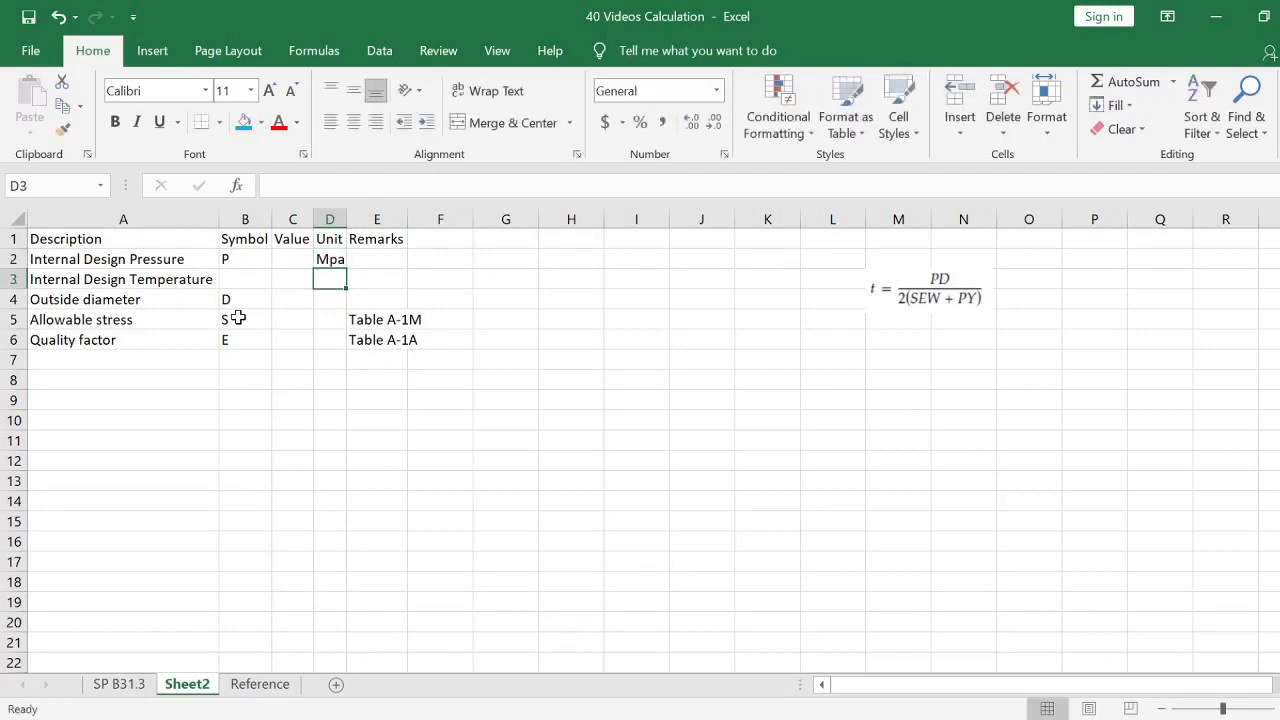
key("ctrl+z")
type("MP")
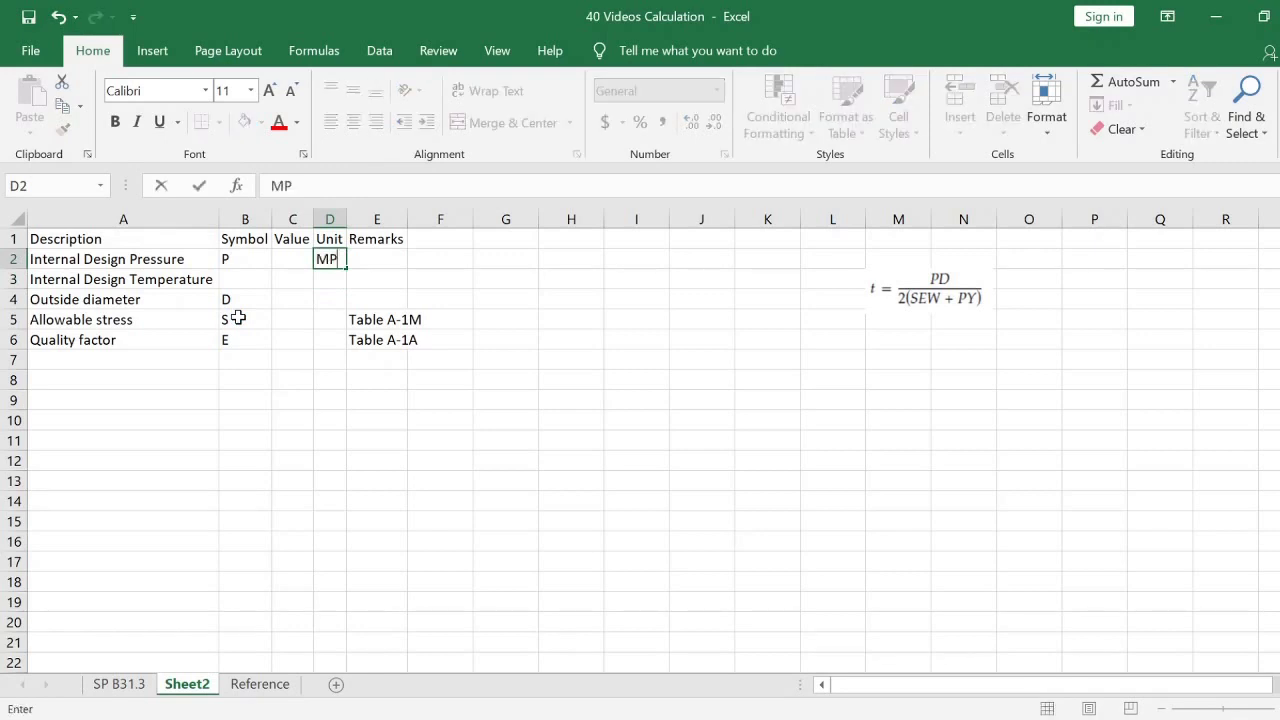
type("a")
key("Return")
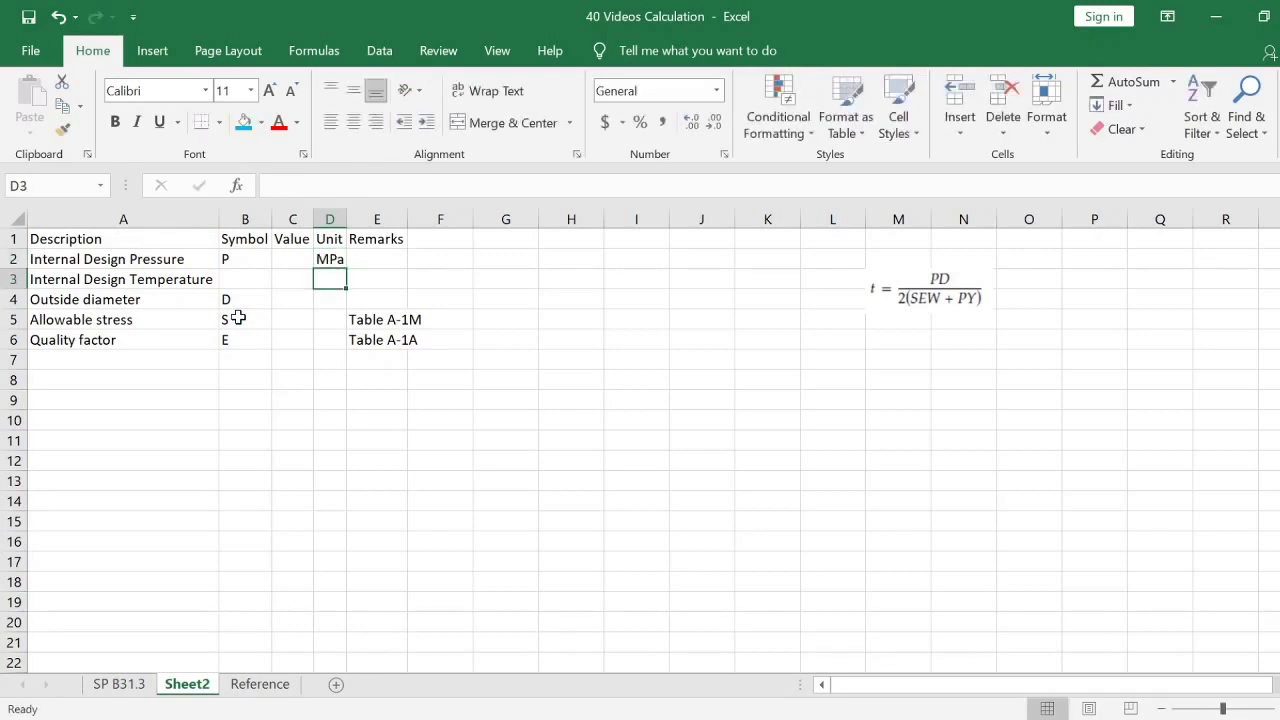
type("deg C")
key("BackSpace")
key("BackSpace")
type("C")
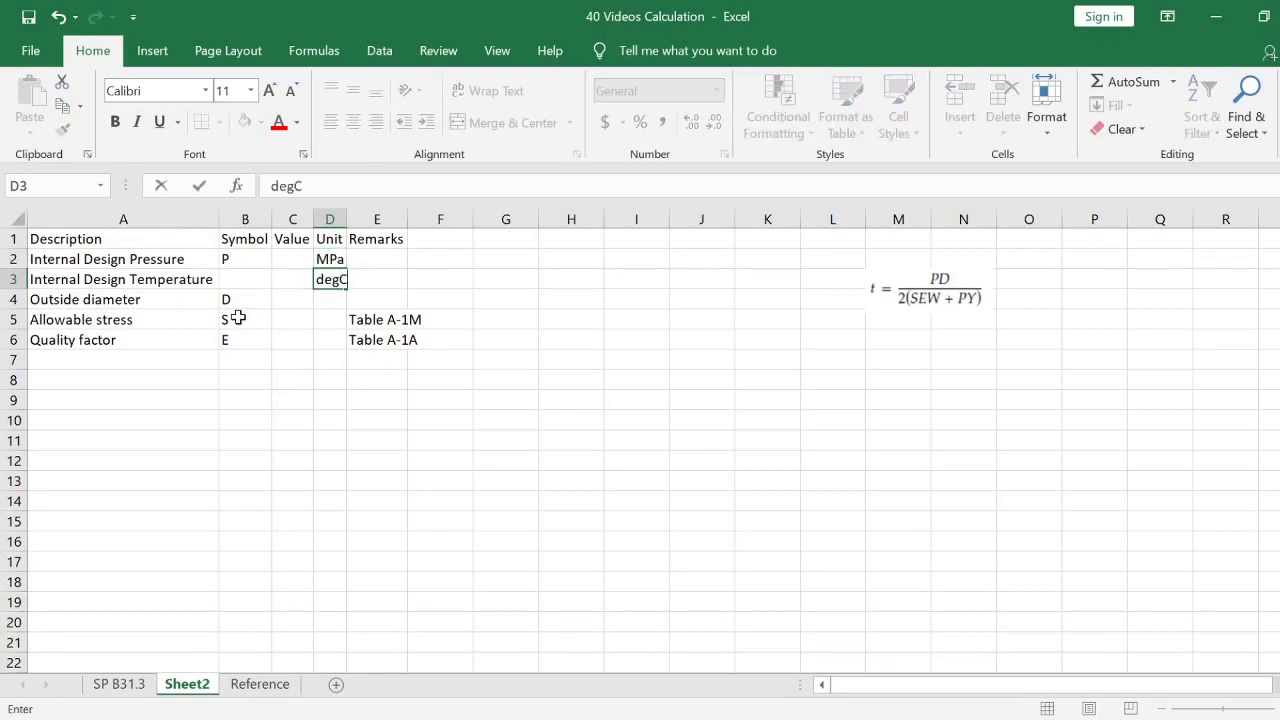
key("Return")
type("mm")
key("Return")
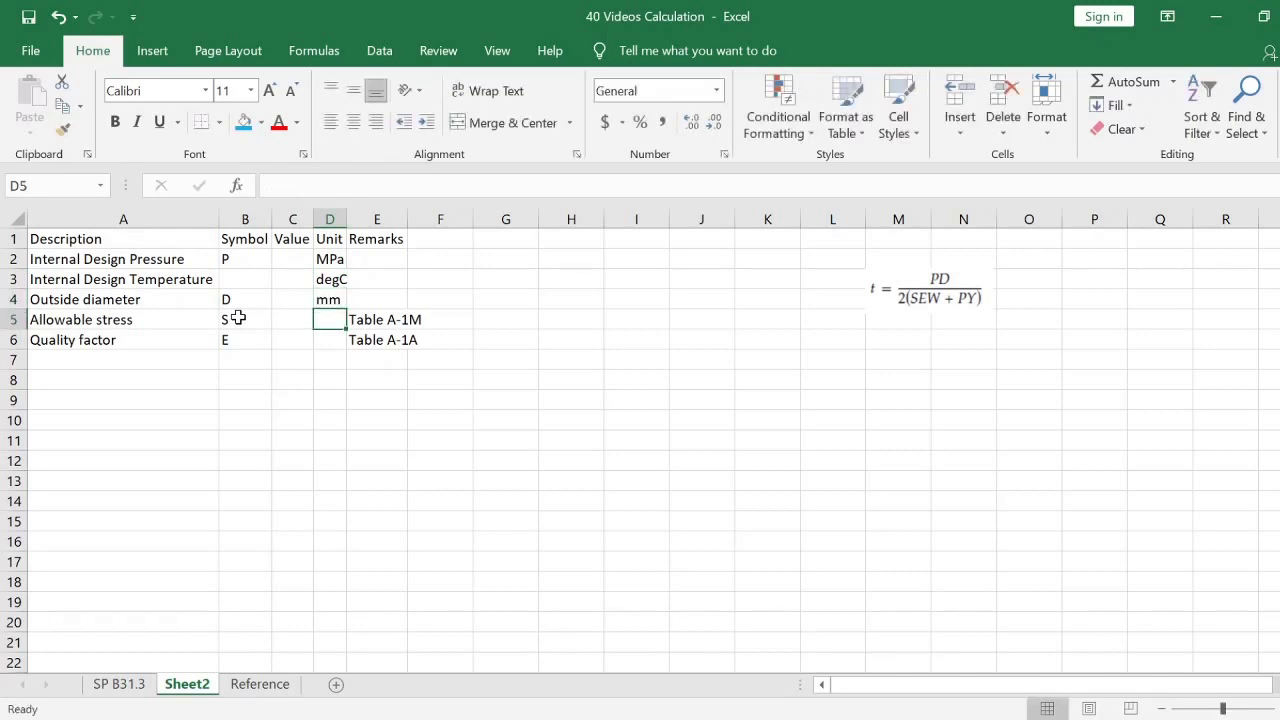
Copy MPa from D2 into the allowable stress unit cell D5
key("Up")
key("Up")
key("Up")
key("ctrl+c")
key("Down")
key("Down")
key("Down")
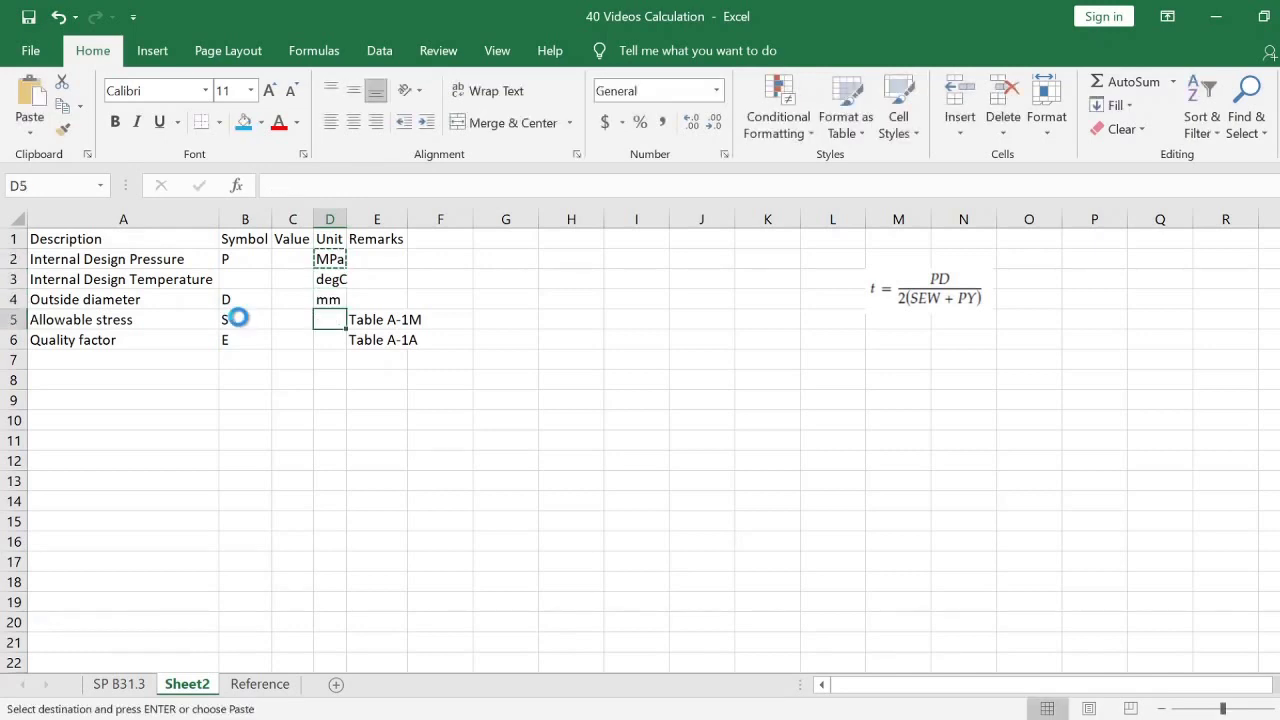
key("ctrl+v")
key("Escape")
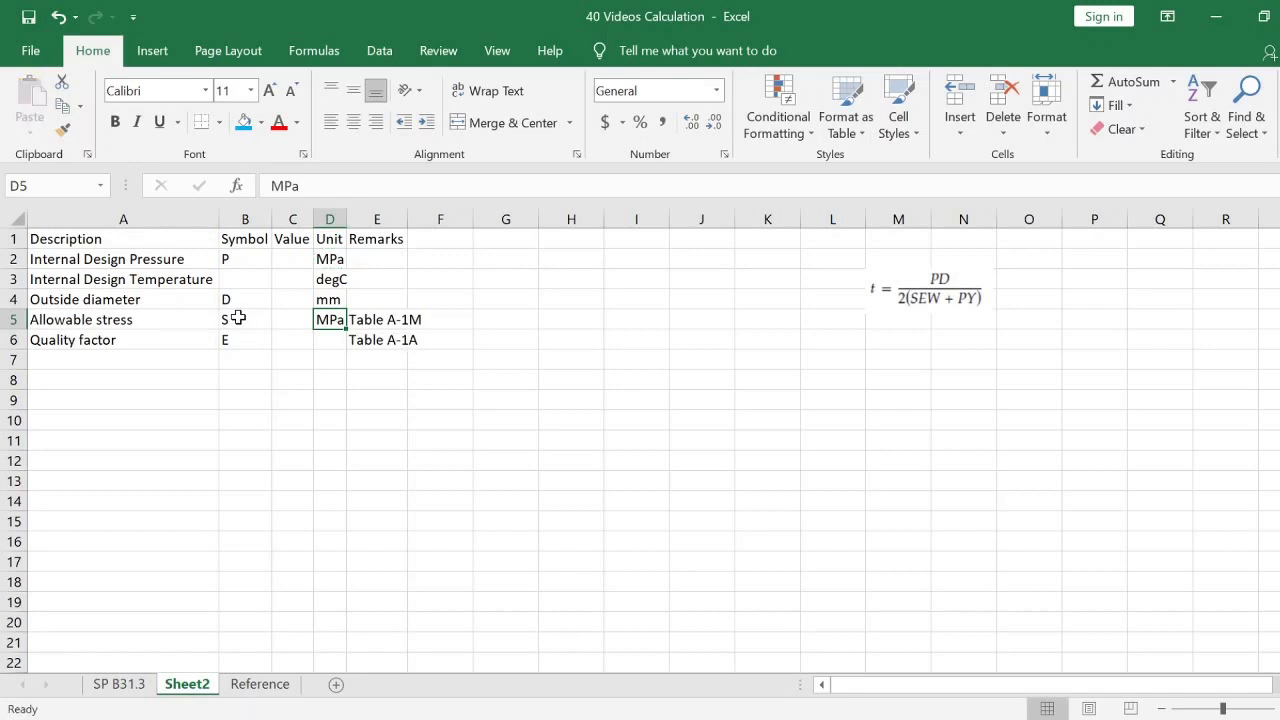
key("Down")
key("Down")
key("Left")
key("Left")
Add Weld joint strength reduction with symbol W in row 7
type("W")
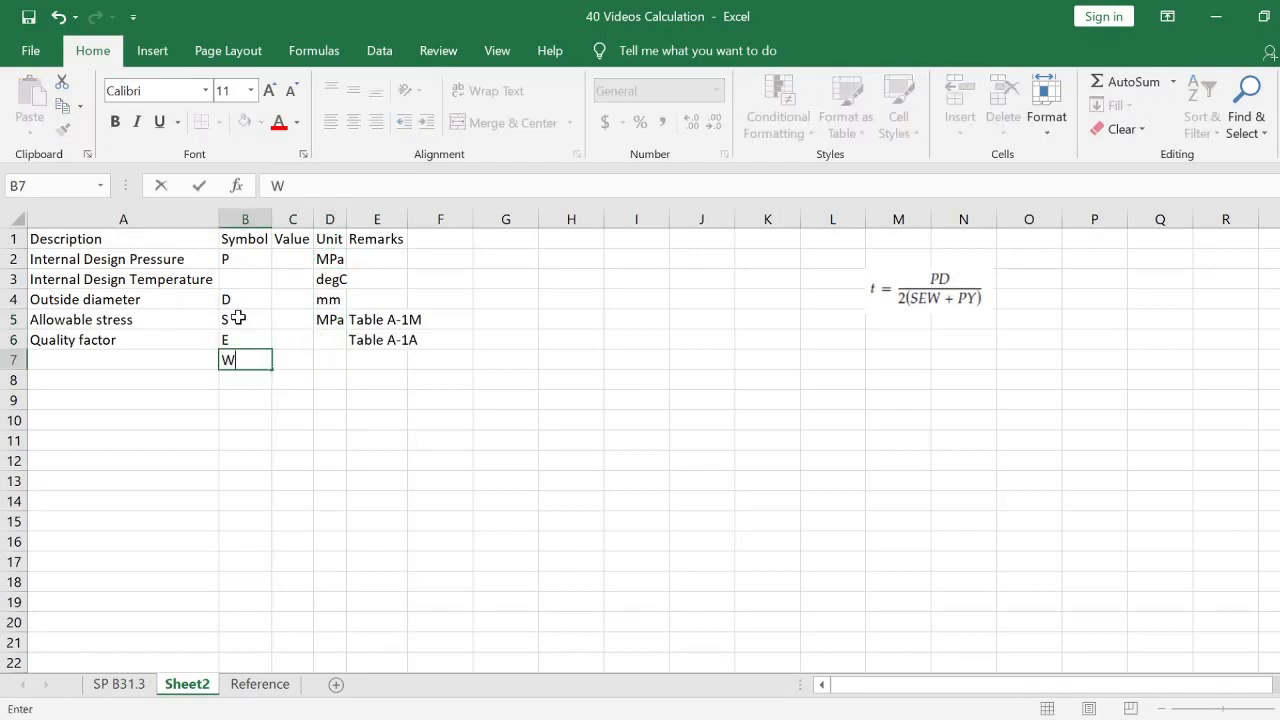
key("ctrl+Return")
key("Left")
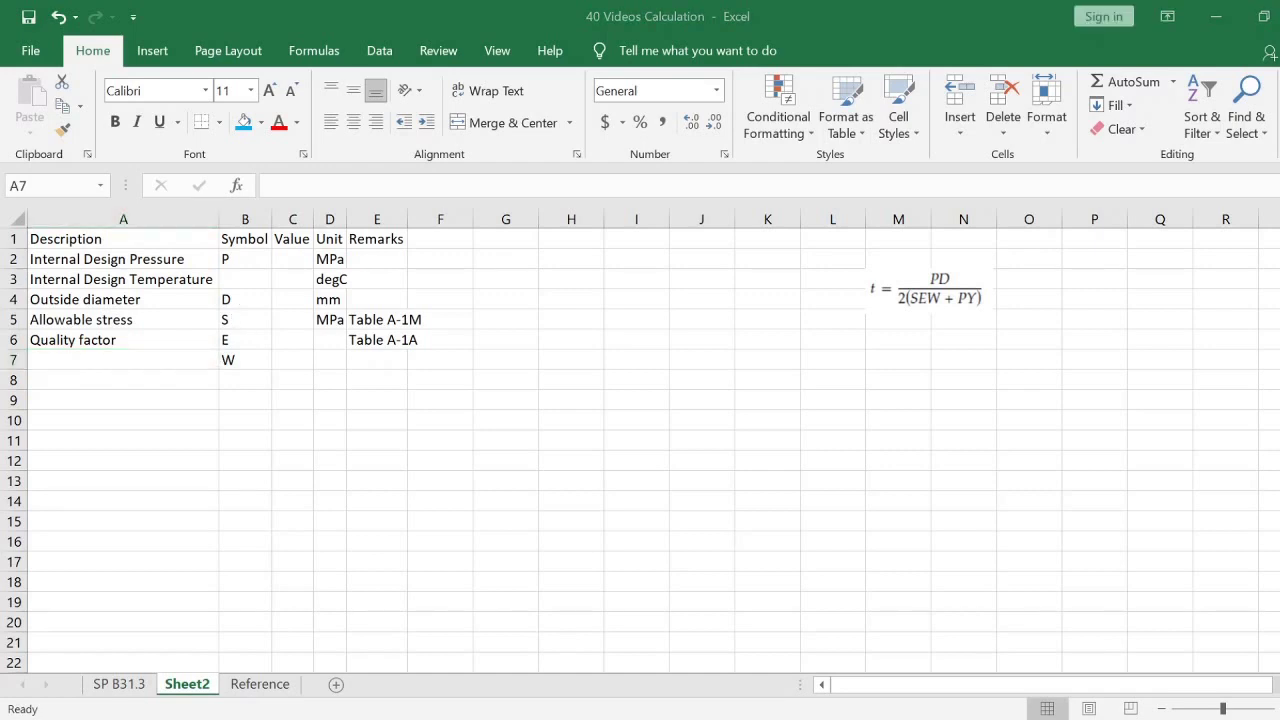
type("Weld")
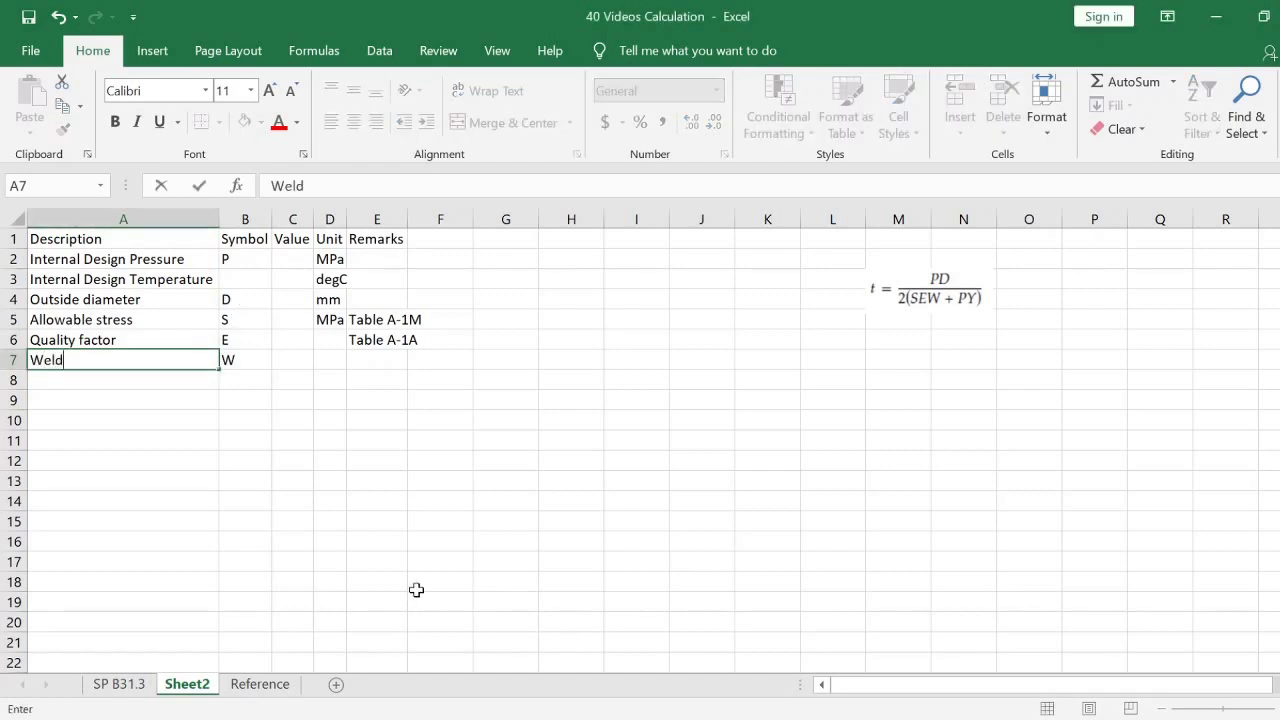
type(" join")
type("stength")
key("BackSpace")
key("BackSpace")
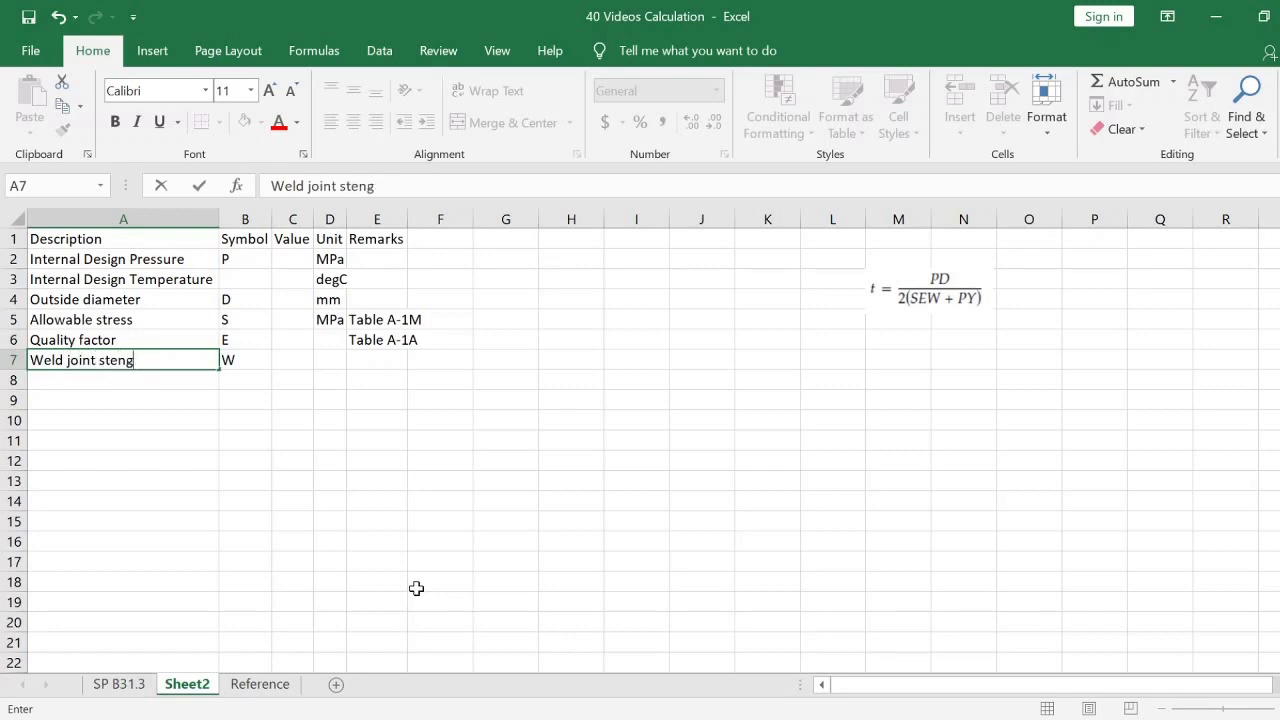
key("BackSpace")
key("BackSpace")
key("BackSpace")
type("rength ")
type("reduction")
key("Return")
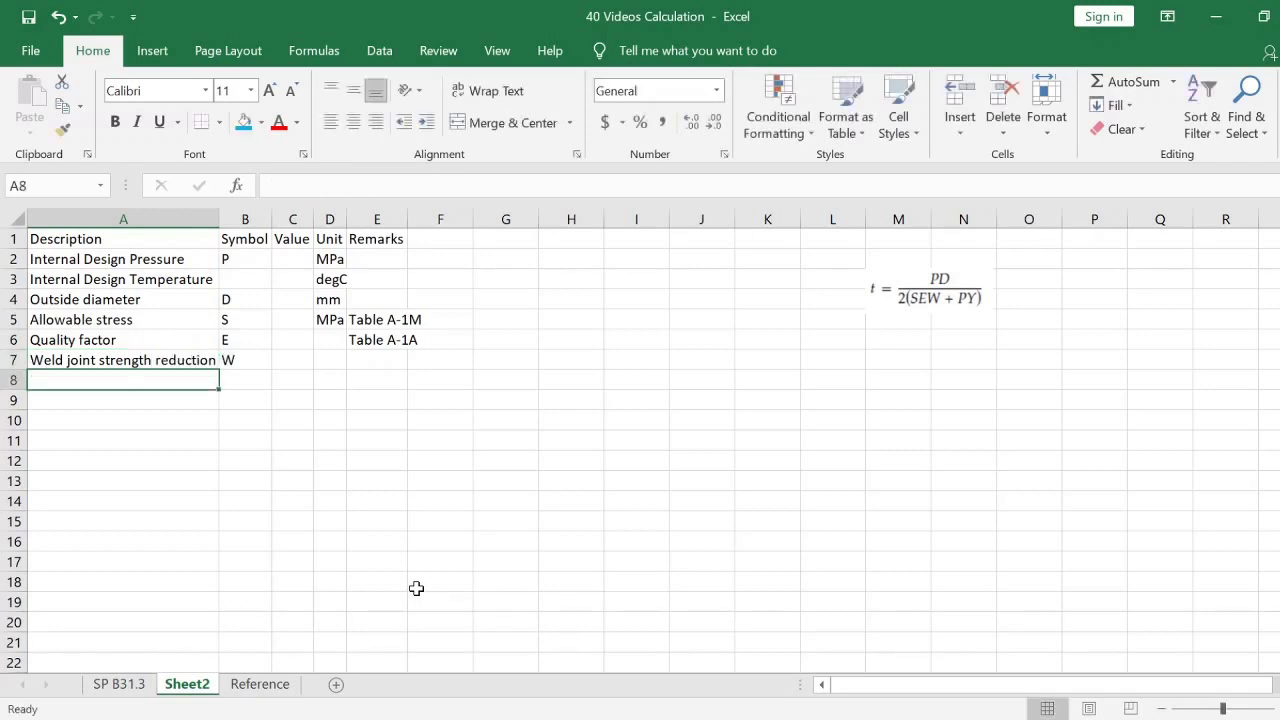
Auto-fit the columns and cite Table 302.3.5 in remarks cell E7
key("ctrl+a")
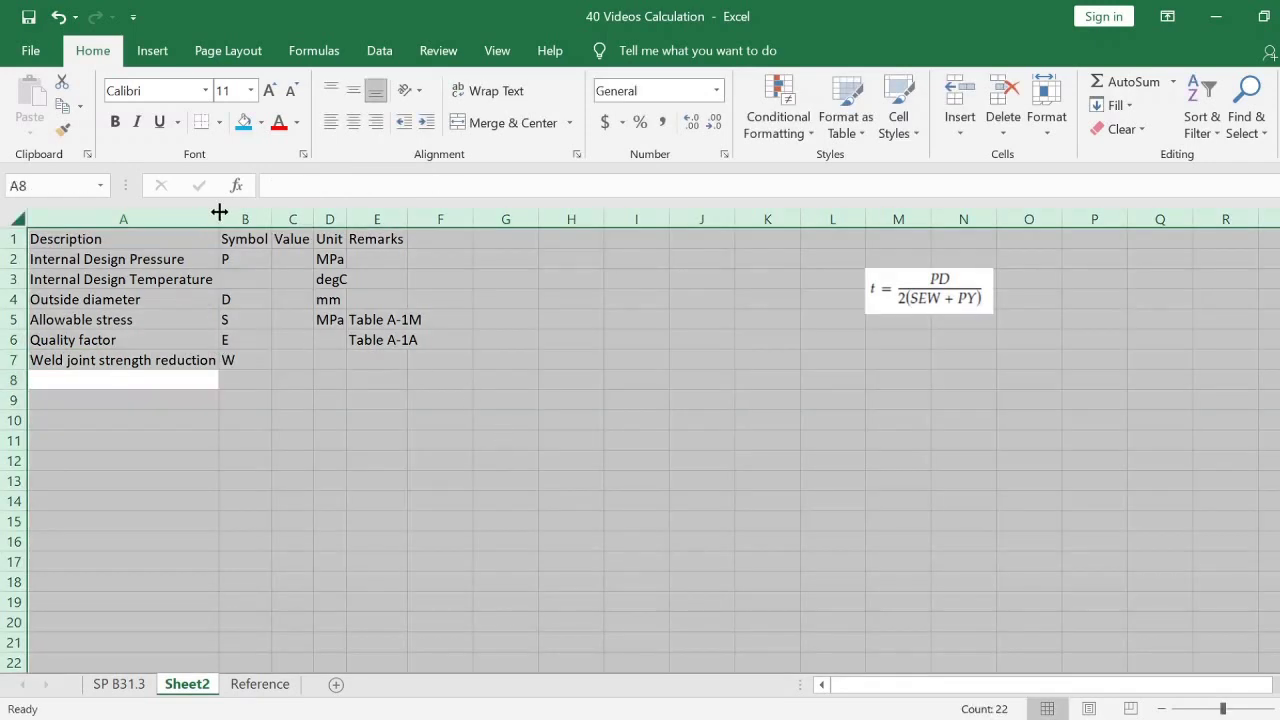
double_click(219, 219)
left_click(346, 362)
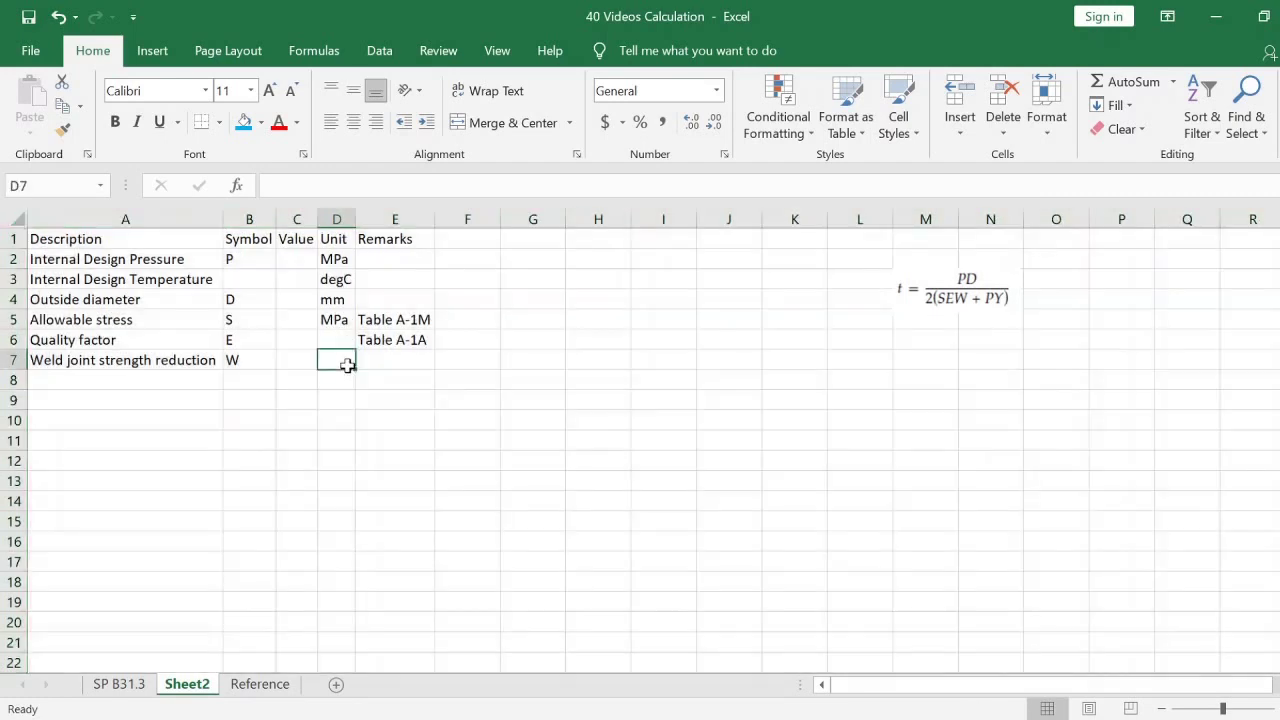
left_click(374, 362)
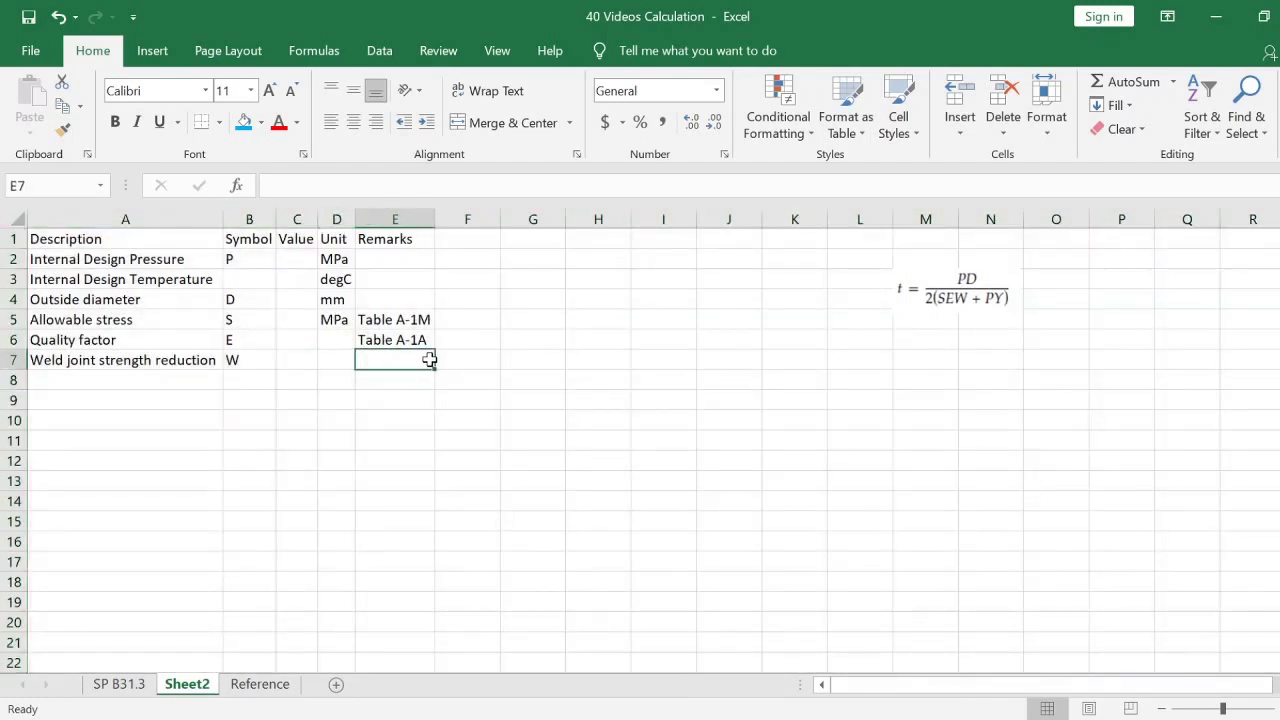
type("T")
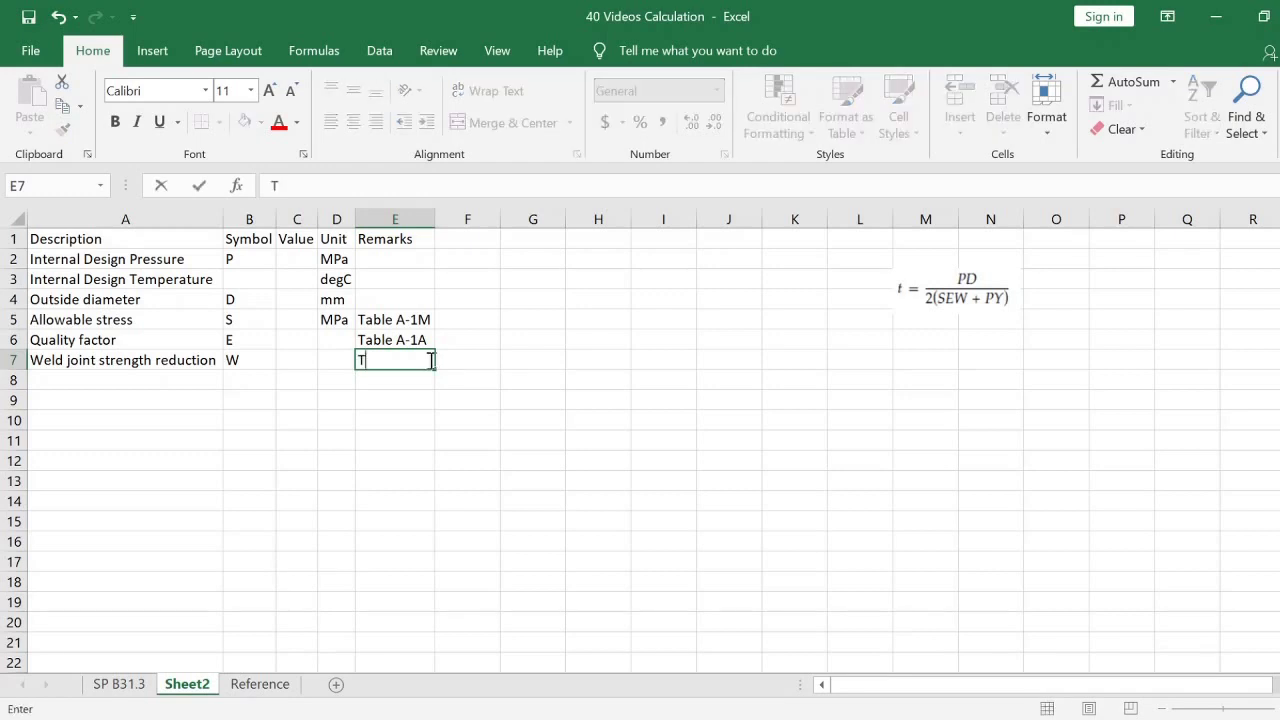
type("bale")
key("BackSpace")
key("BackSpace")
key("BackSpace")
key("BackSpace")
type("a")
type("ble 302")
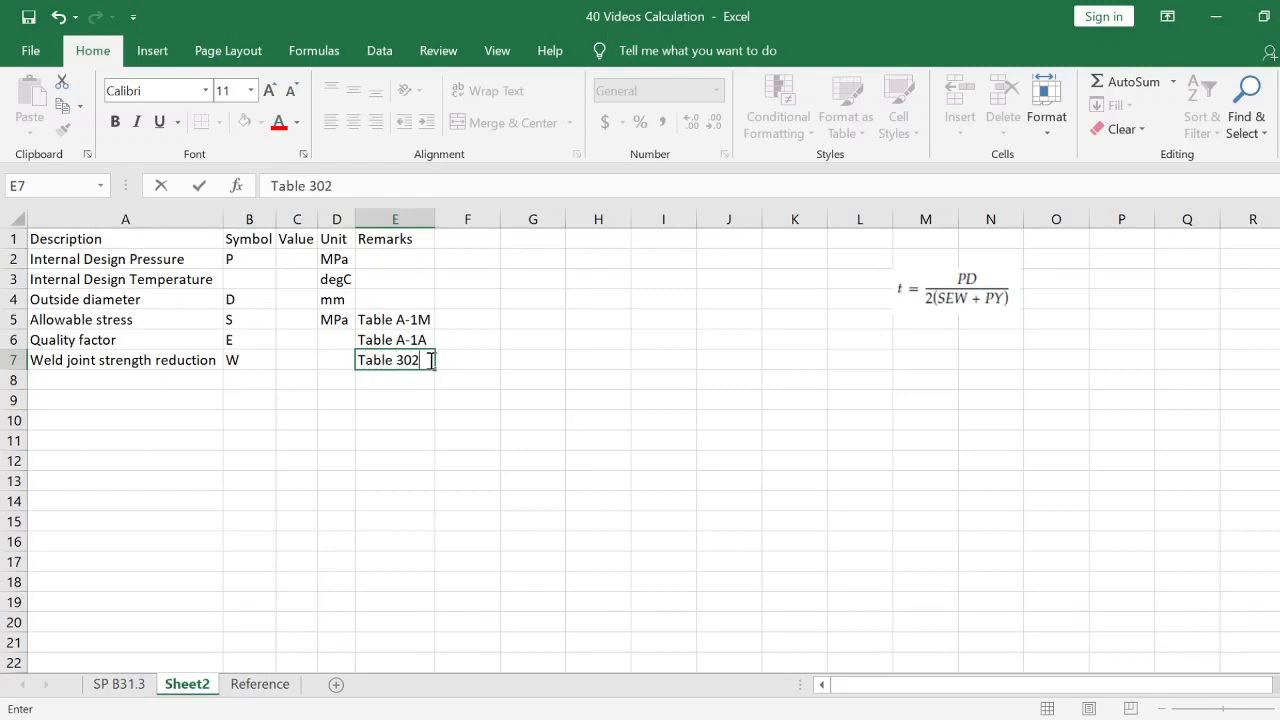
type(".3.5")
key("Return")
Enter symbol Y in B8 and move to A8
type("Y")
key("Return")
key("Up")
key("Left")
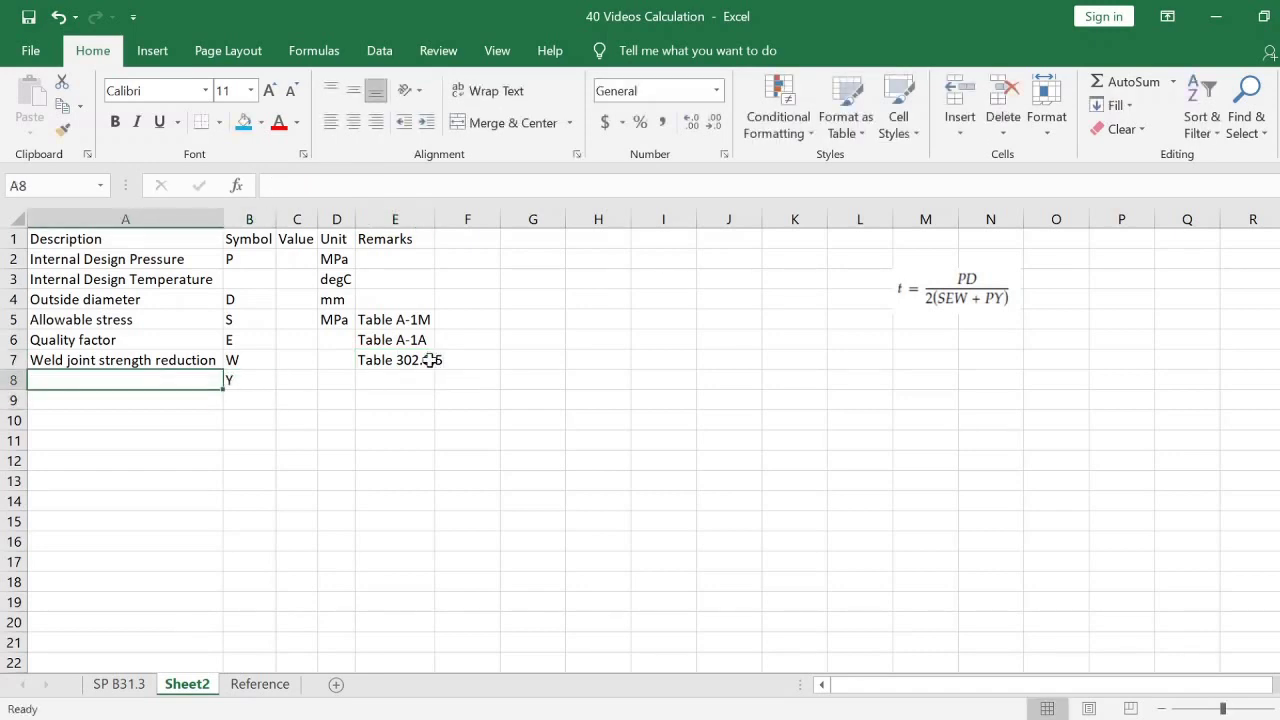
Enter Coefficient in A8 with the remark Table 304.1.1
type("Coeff")
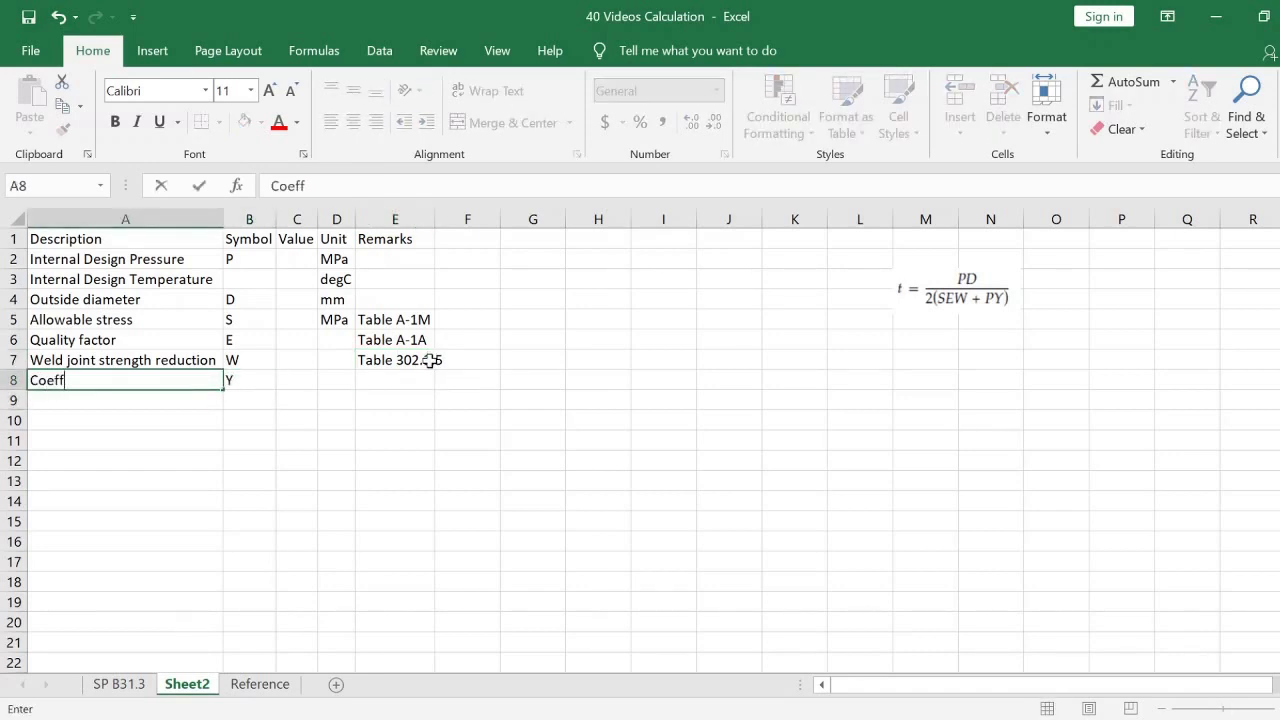
type("icient")
key("Tab")
key("Tab")
key("Tab")
type("T")
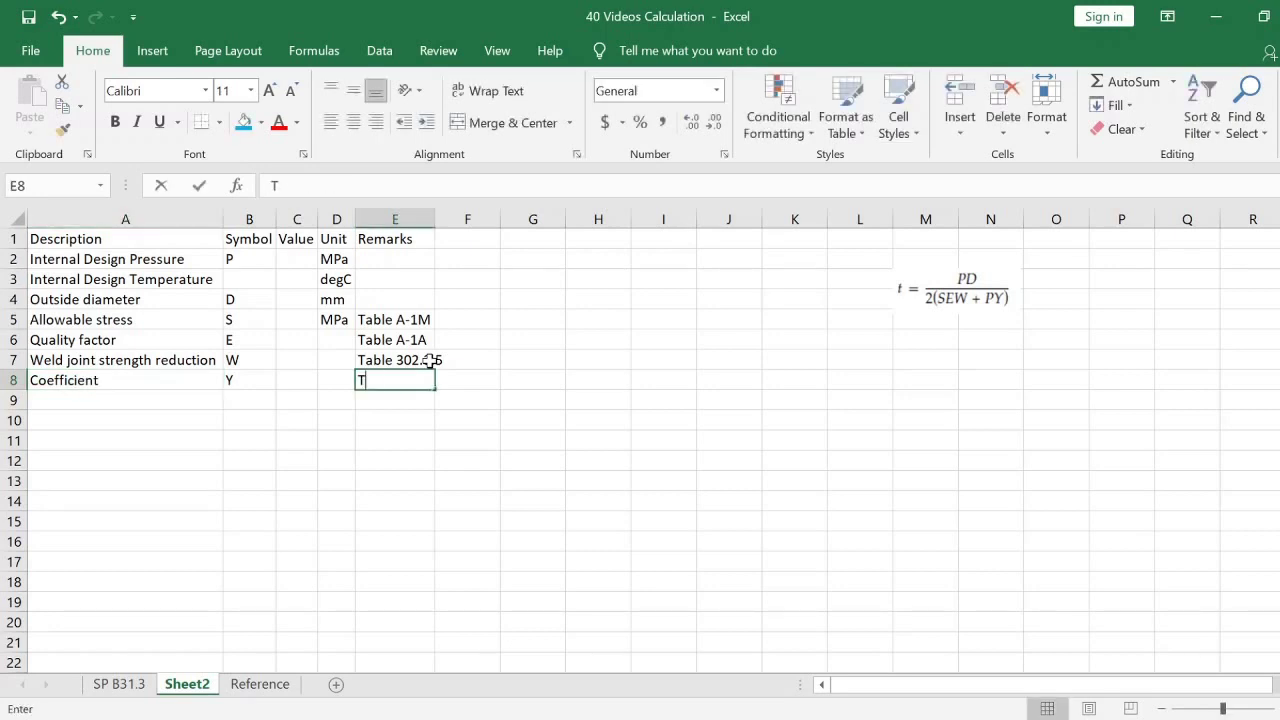
type("able")
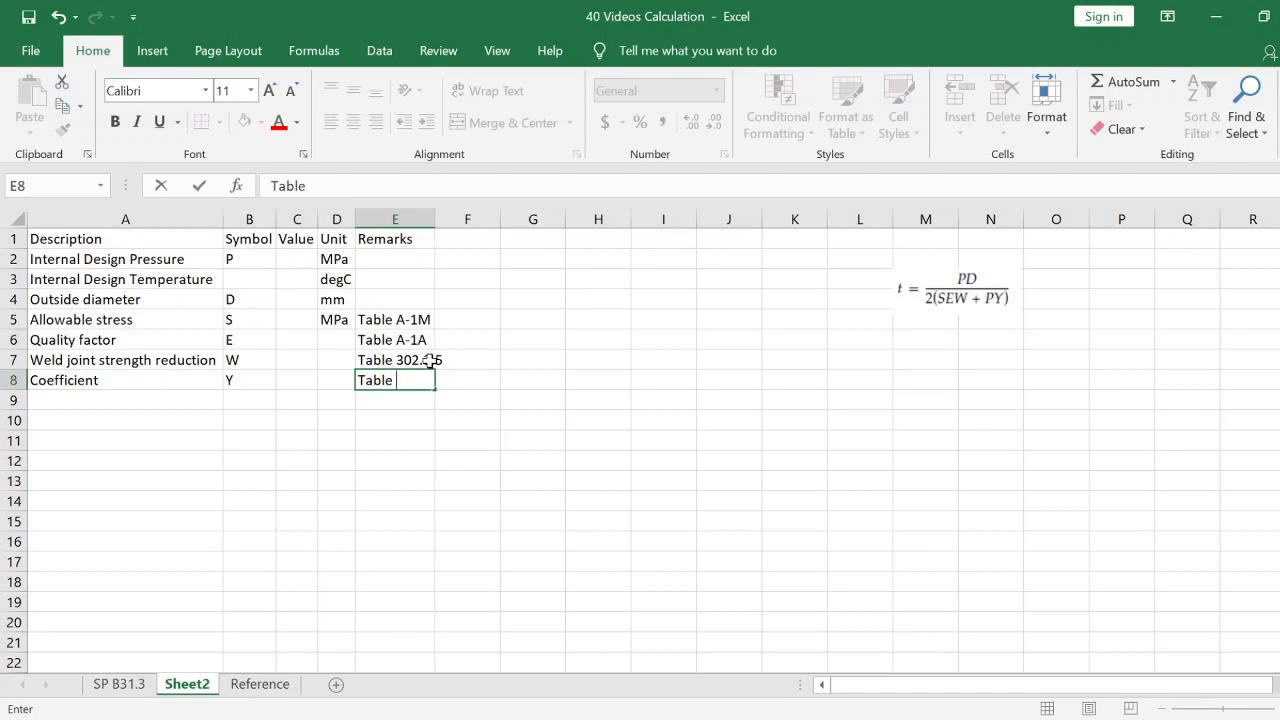
type(" 3")
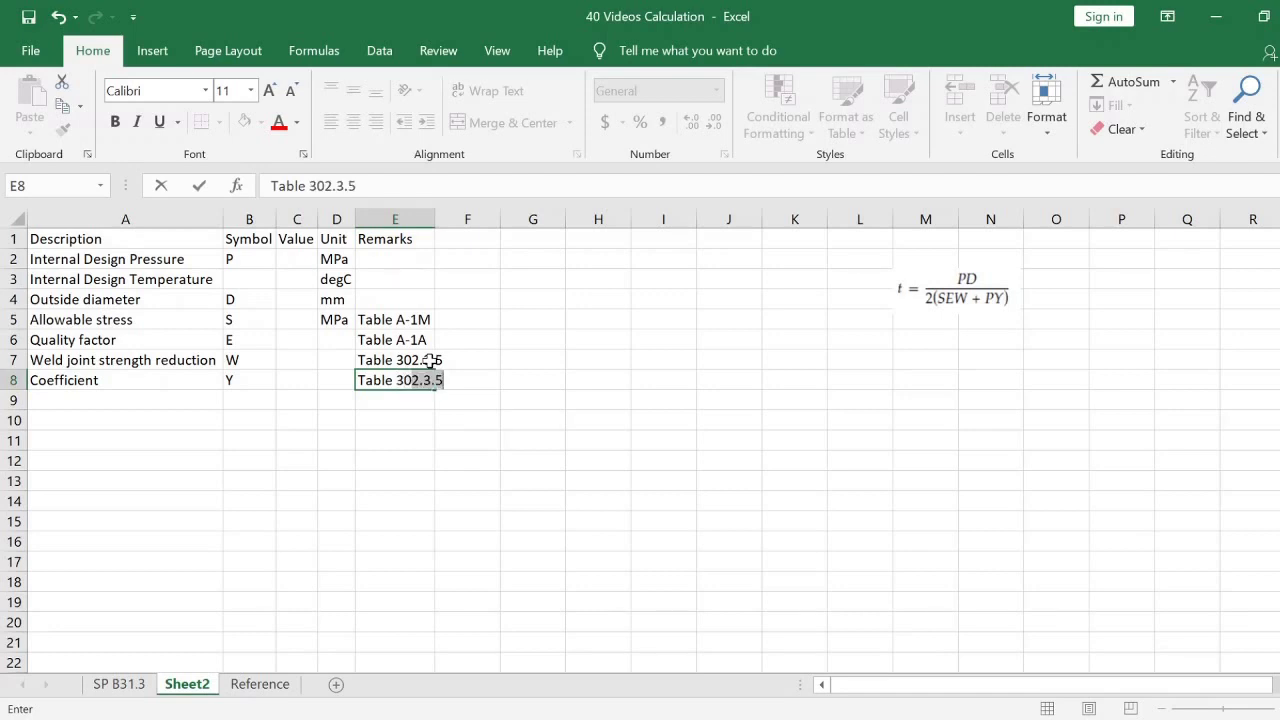
type("04.1.1")
key("Return")
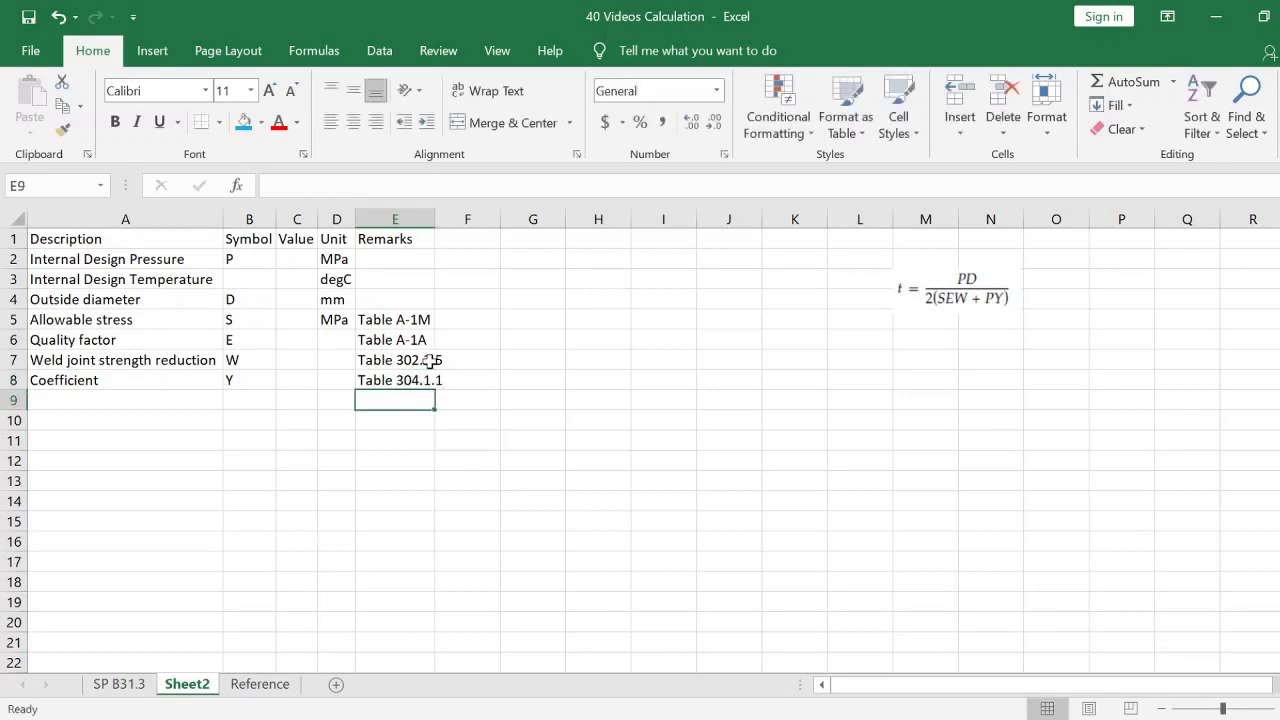
Fill row 9 with Corrosion allowance, symbol c, unit mm and remark assumed
key("Left")
key("Left")
key("Left")
key("Left")
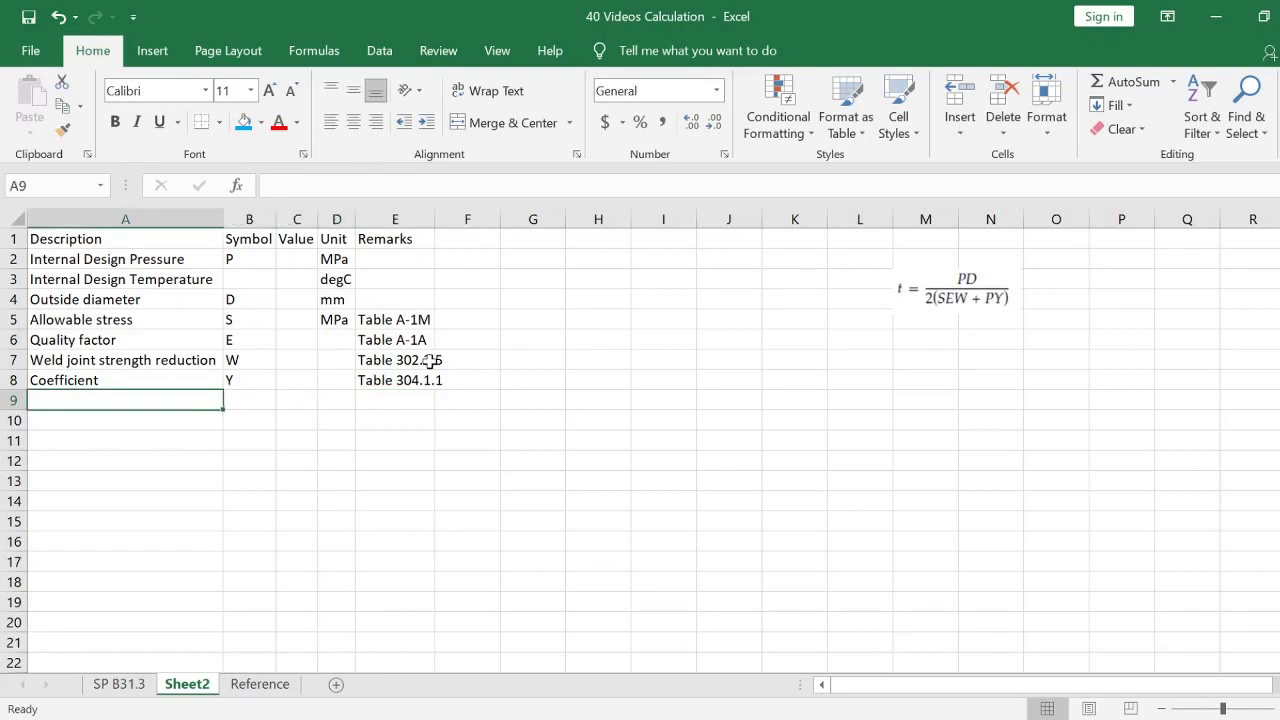
type("Corrosio")
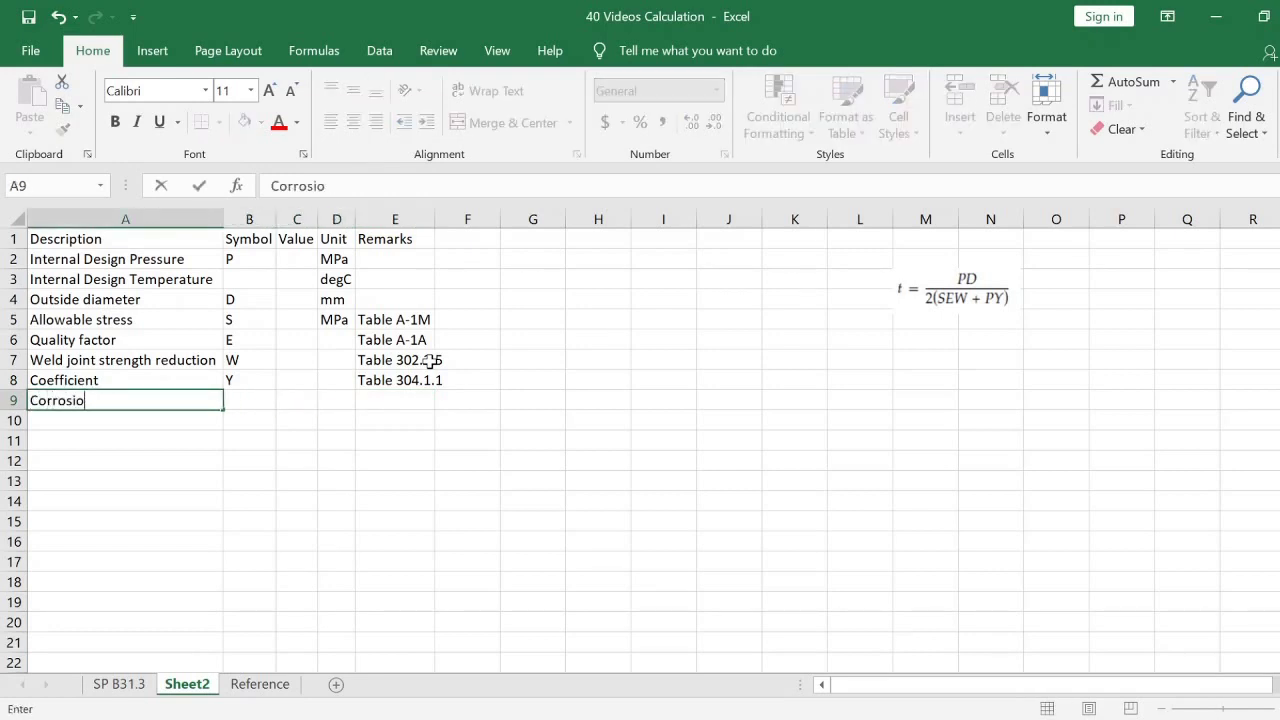
type("n allowanc")
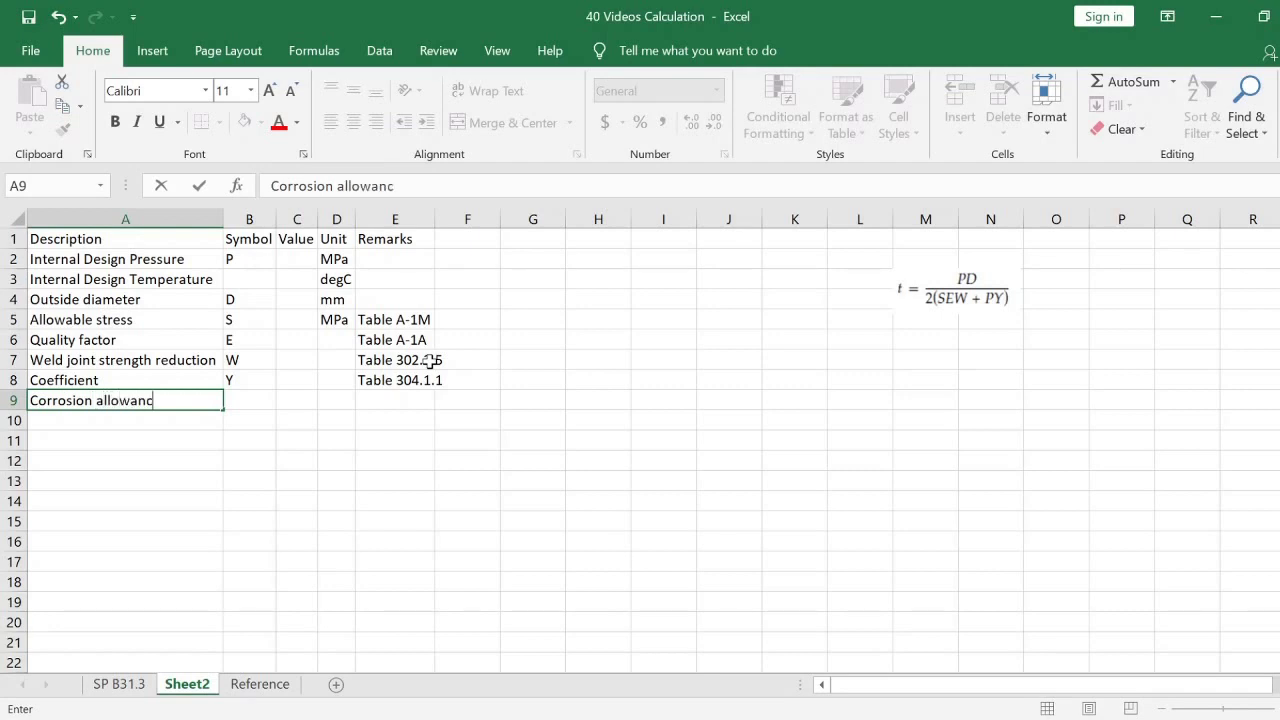
type("e")
key("Return")
key("Up")
key("Right")
type("t")
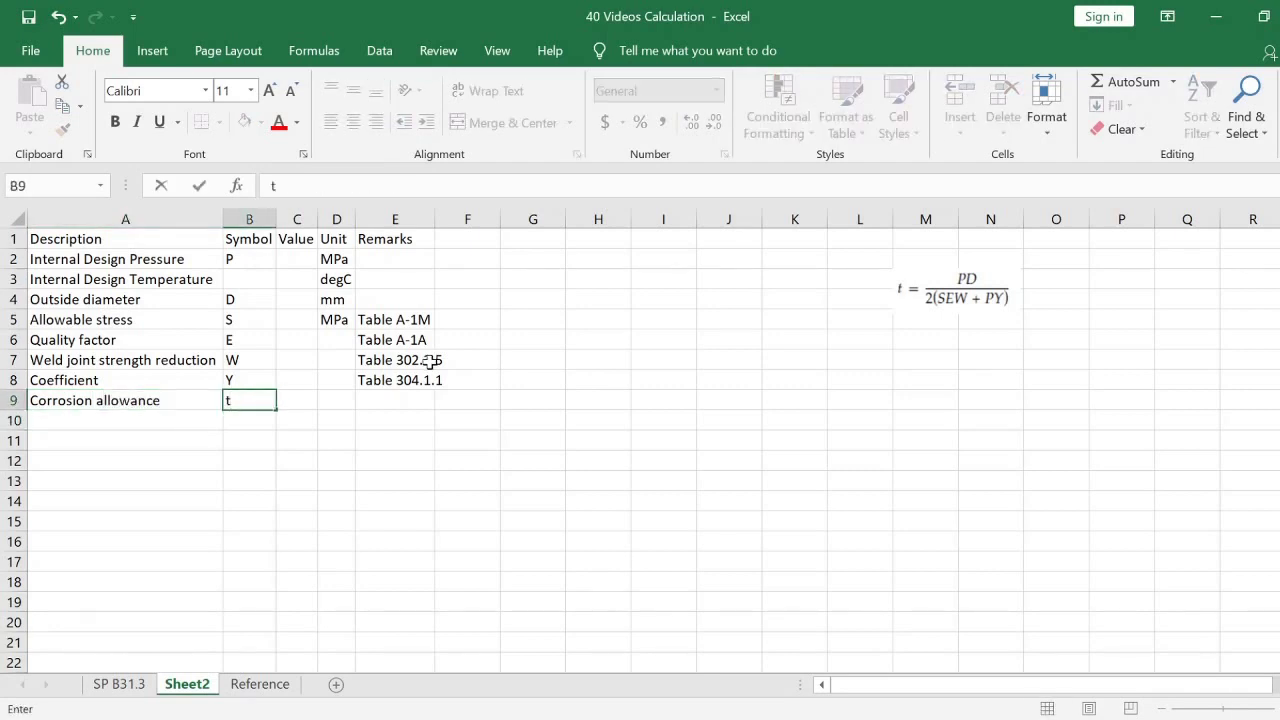
key("BackSpace")
type("c")
key("Right")
key("Right")
type("mm")
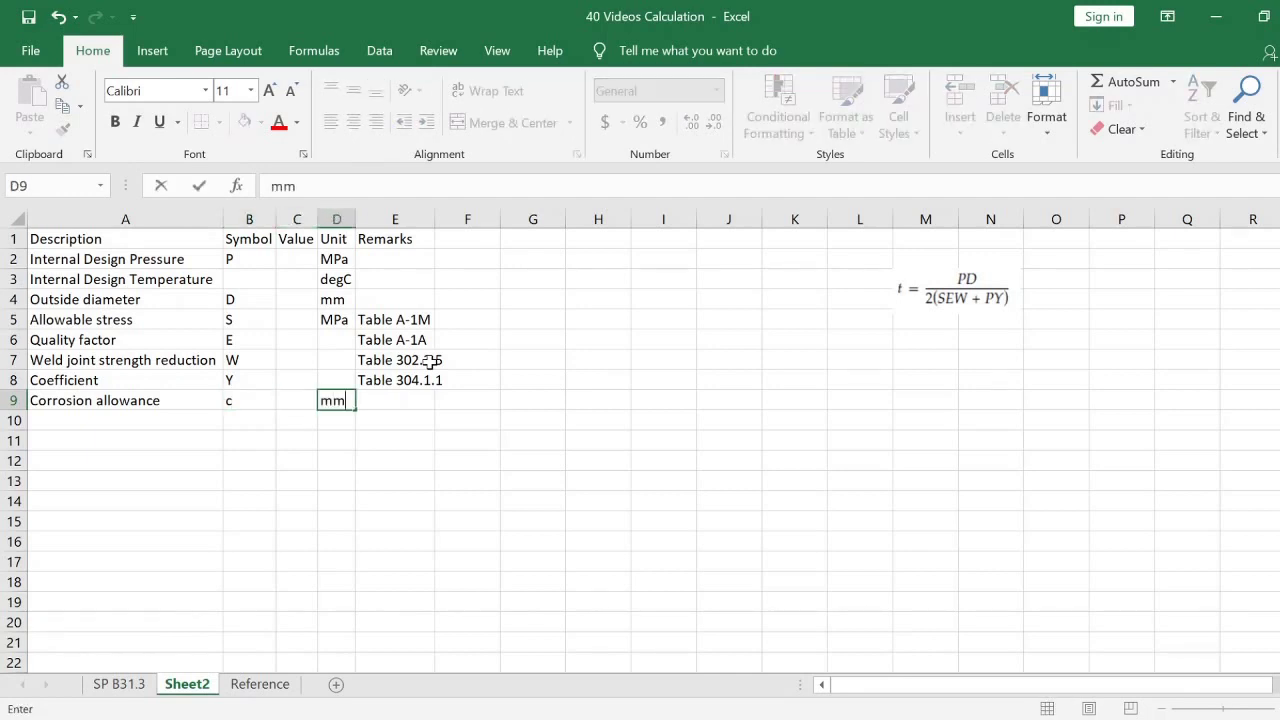
key("Return")
key("Up")
key("Right")
type("as")
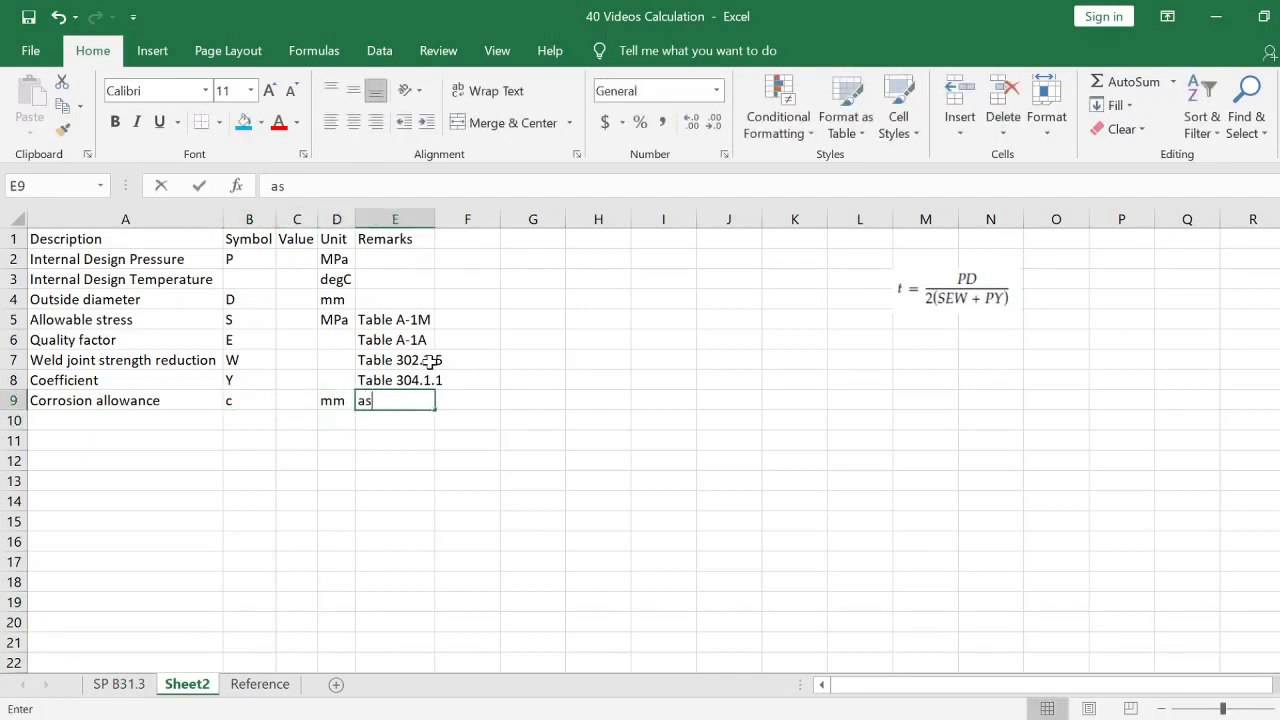
type("sumed")
key("Return")
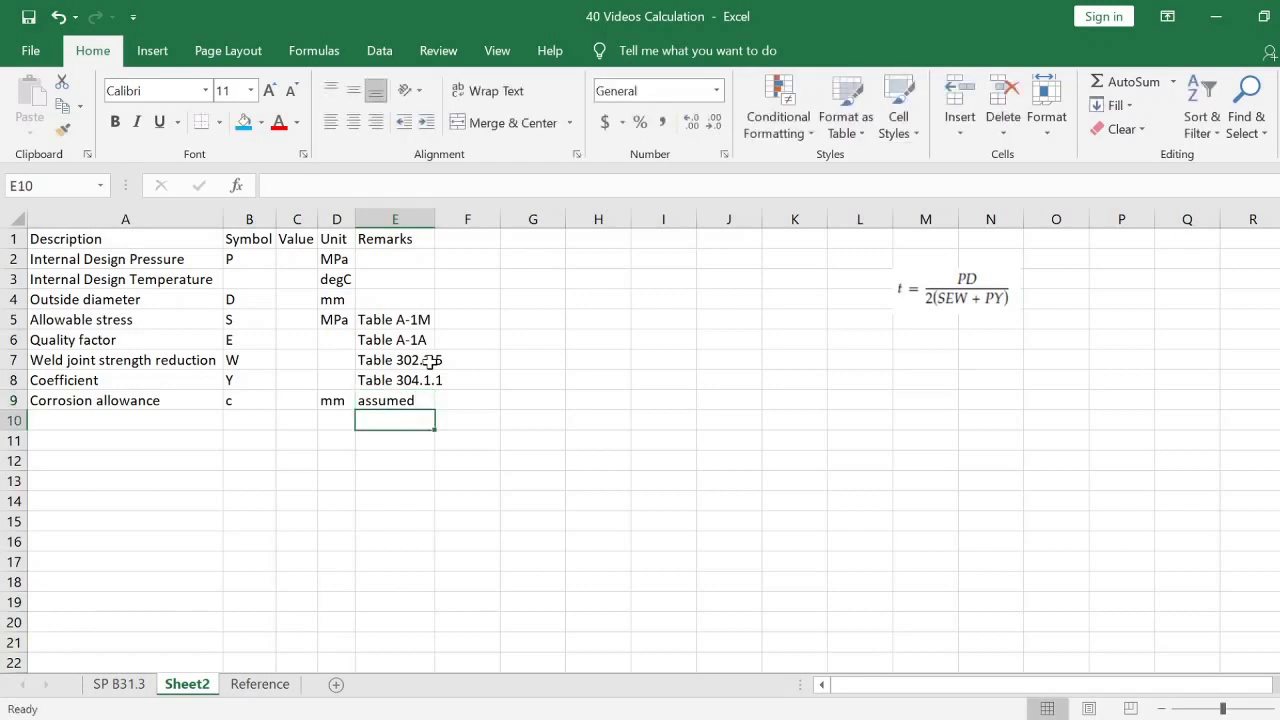
Save the workbook and autofit the columns to their contents
key("ctrl+s")
key("ctrl+a")
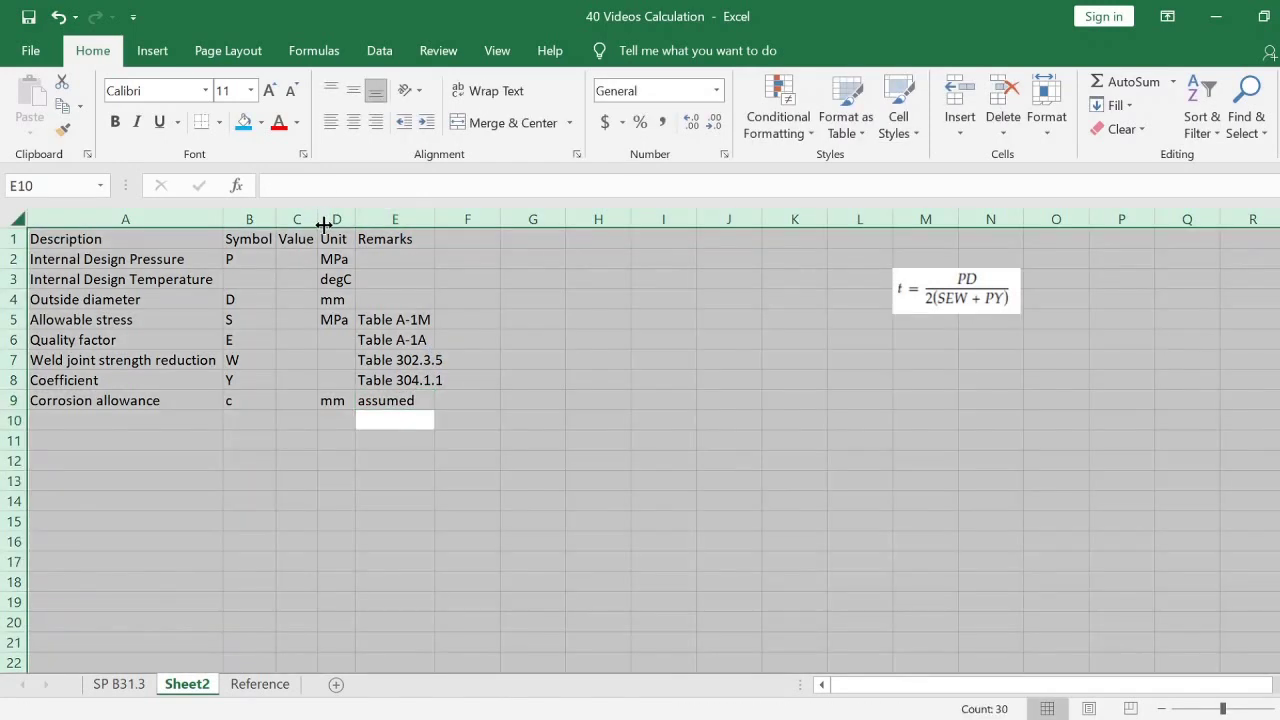
double_click(319, 219)
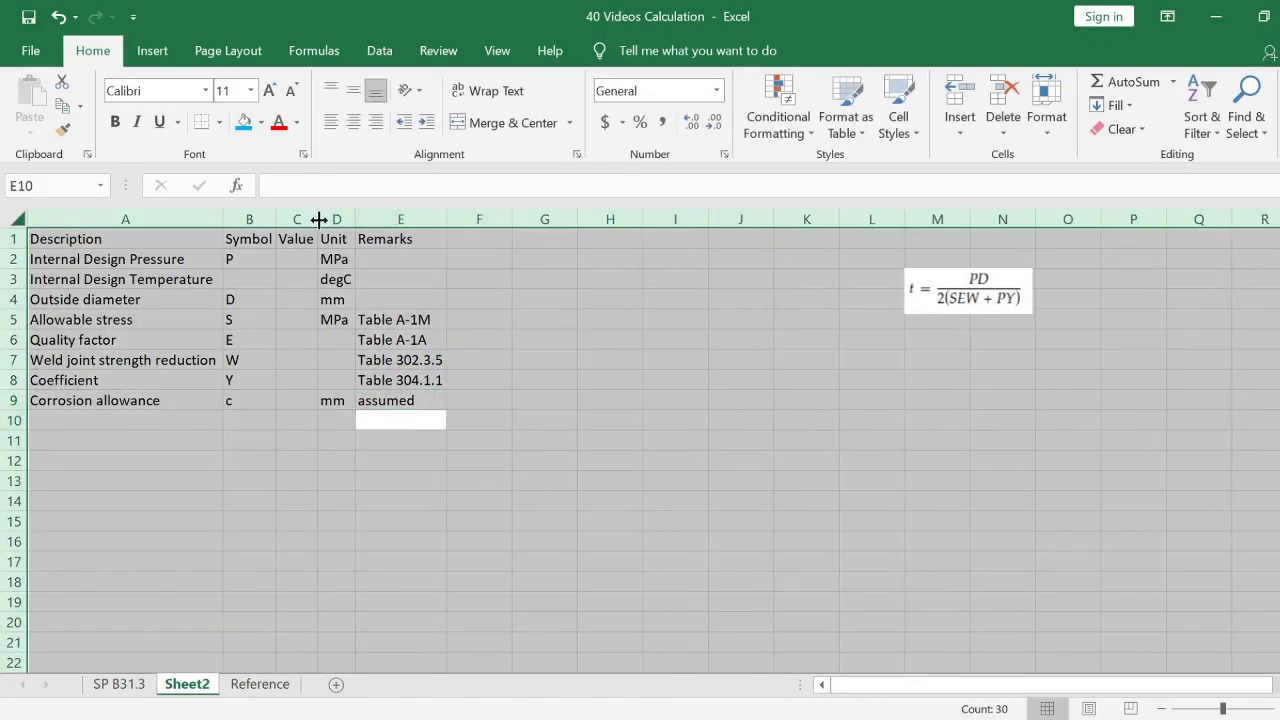
Enter design pressure 1.5 in C2 and design temperature 200 in C3
left_click(295, 457)
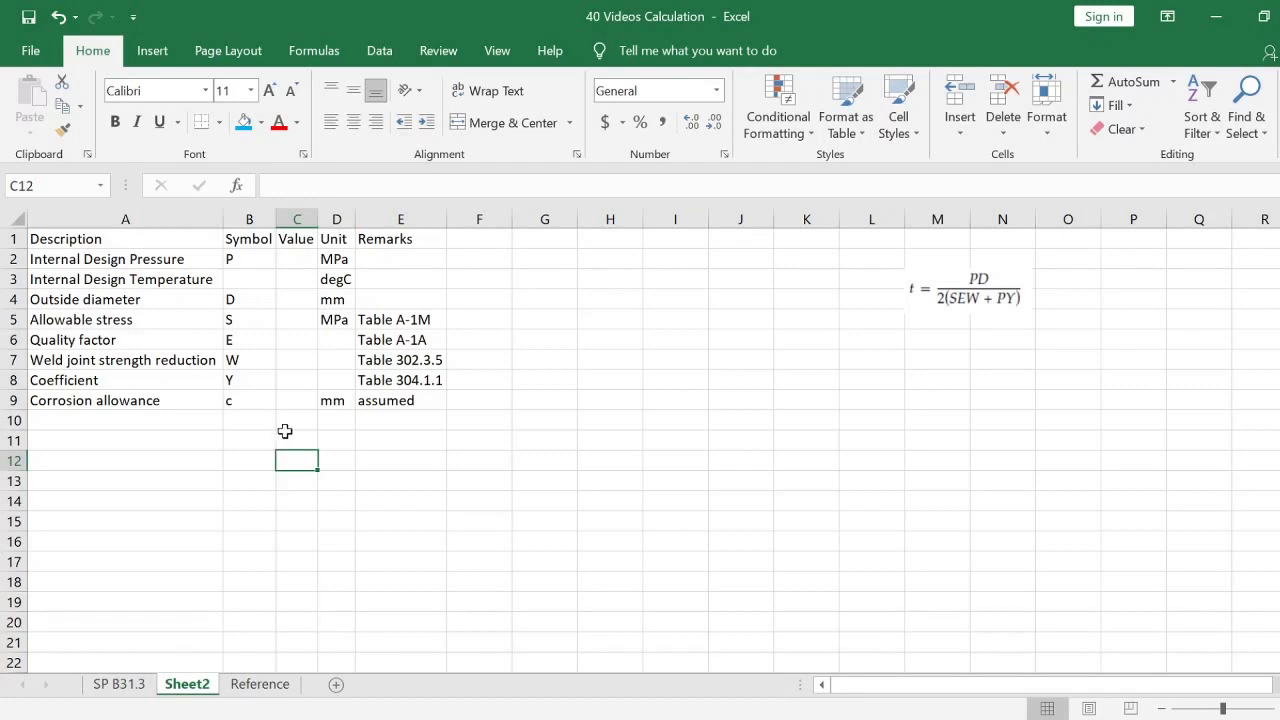
left_click(295, 262)
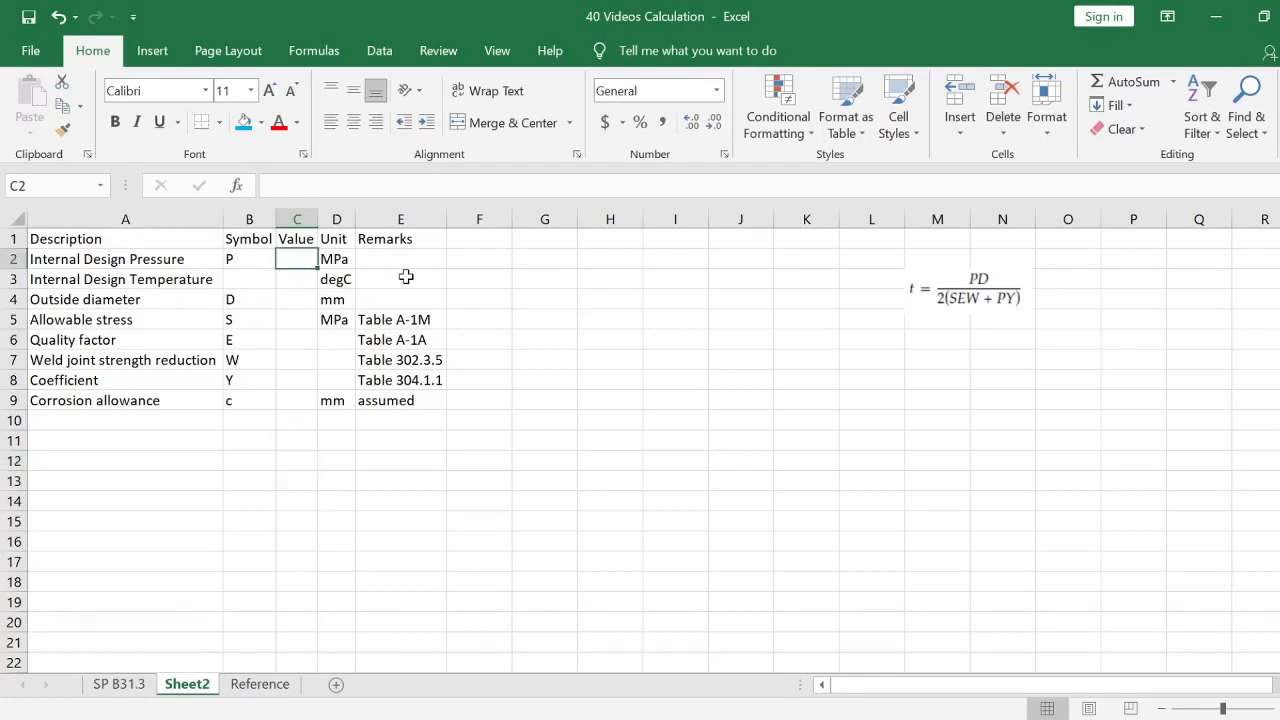
type("1.5")
key("Return")
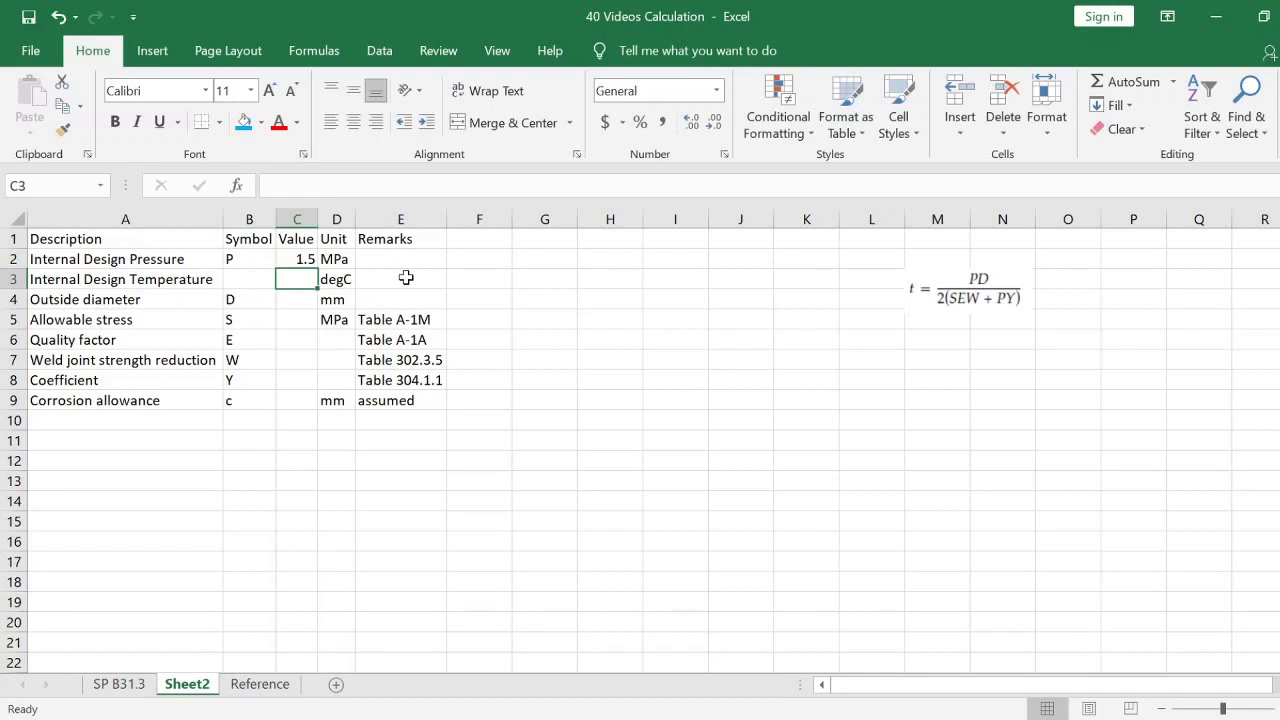
type("200")
key("Return")
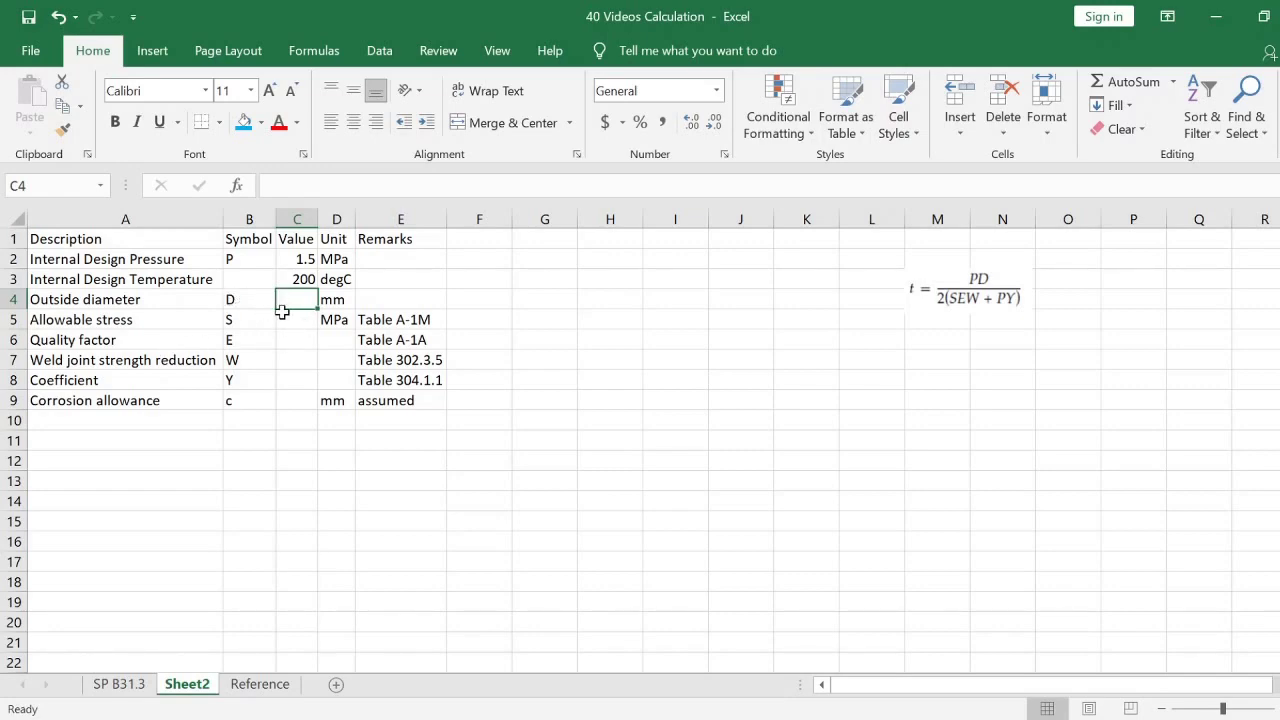
Look up the pipe dimensions on the Reference sheet and enter 114.3 in C4
left_click(284, 690)
scroll(400, 530, "down", 15)
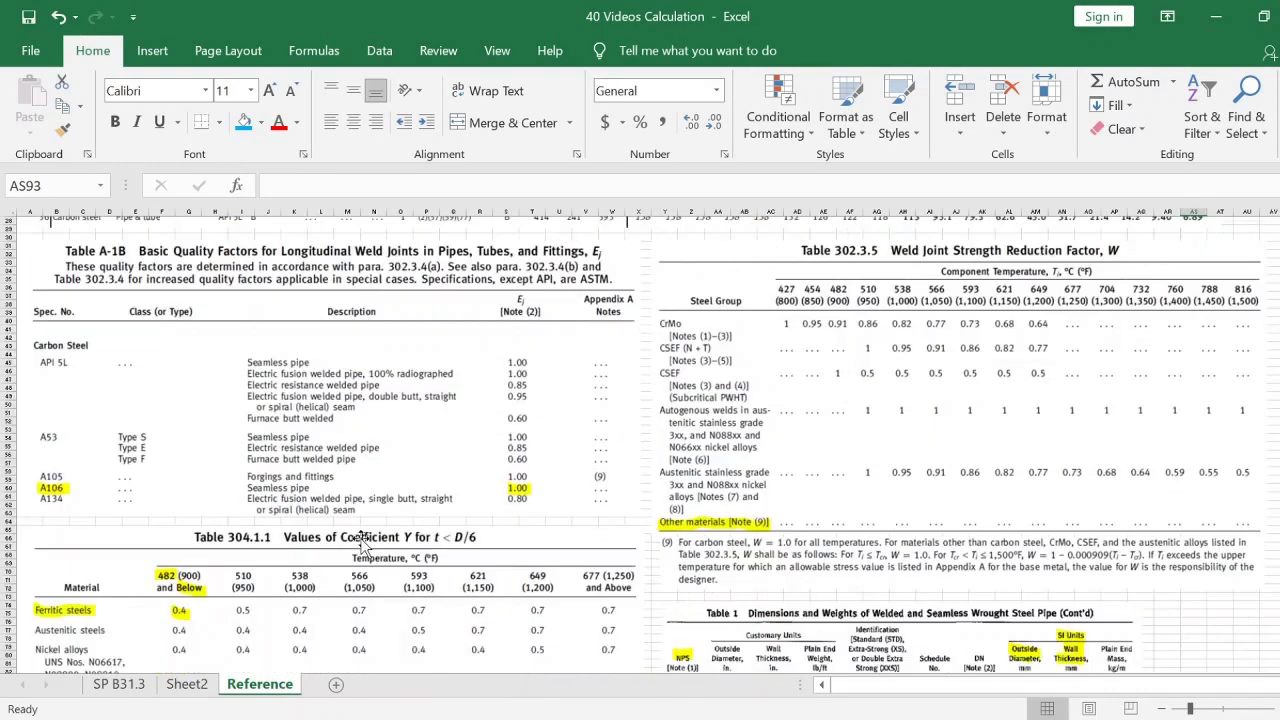
scroll(710, 490, "down", 3)
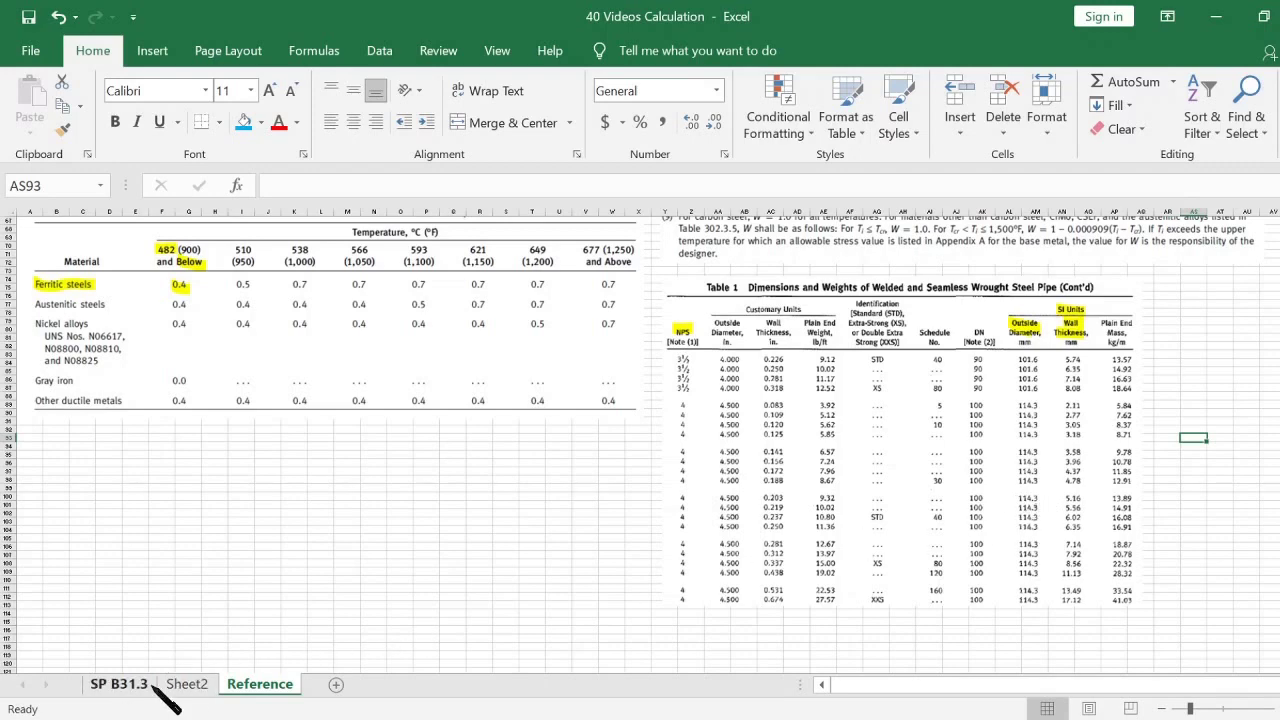
left_click(183, 688)
type("1")
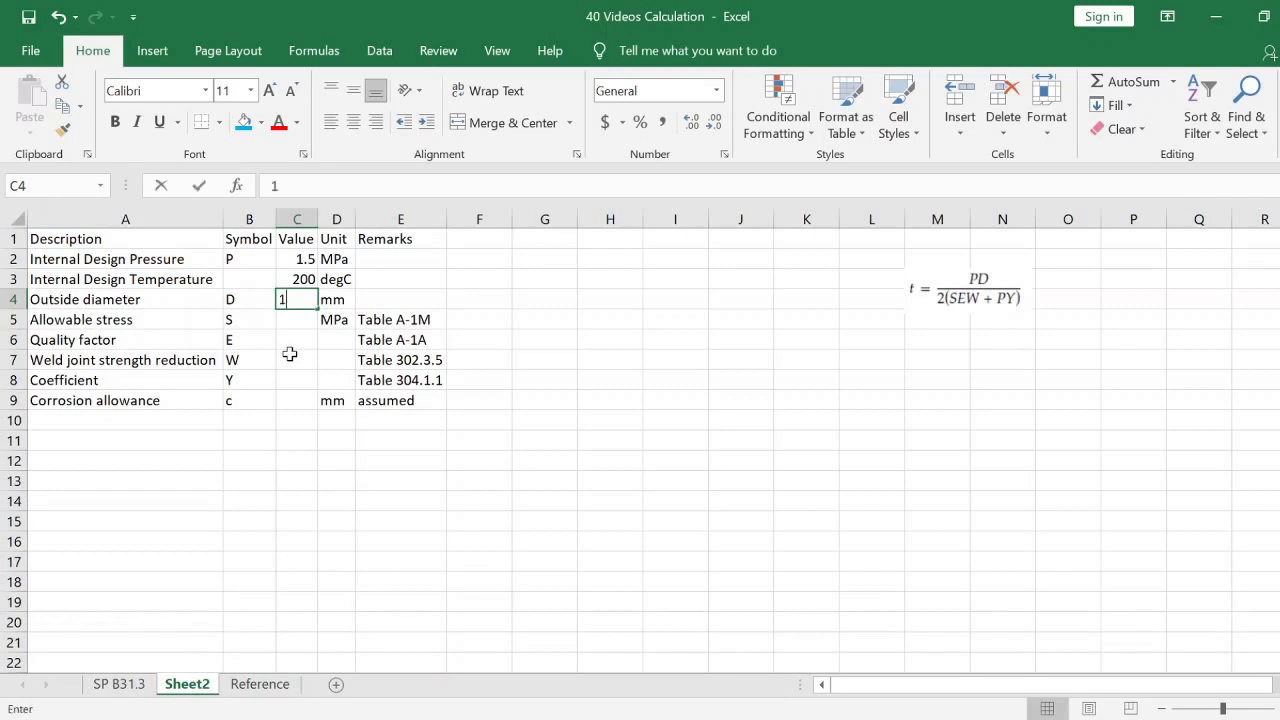
type("14.3")
key("Return")
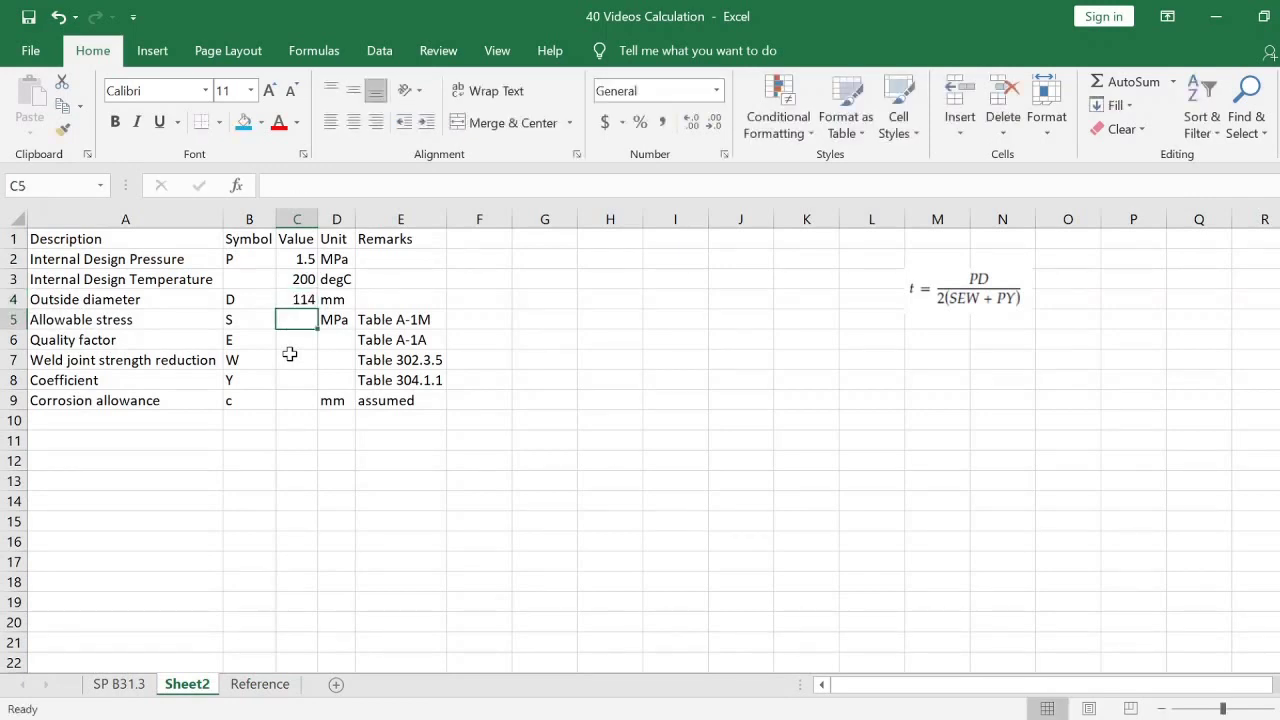
Autofit columns C to E to their contents
key("ctrl+a")
key("ctrl+a")
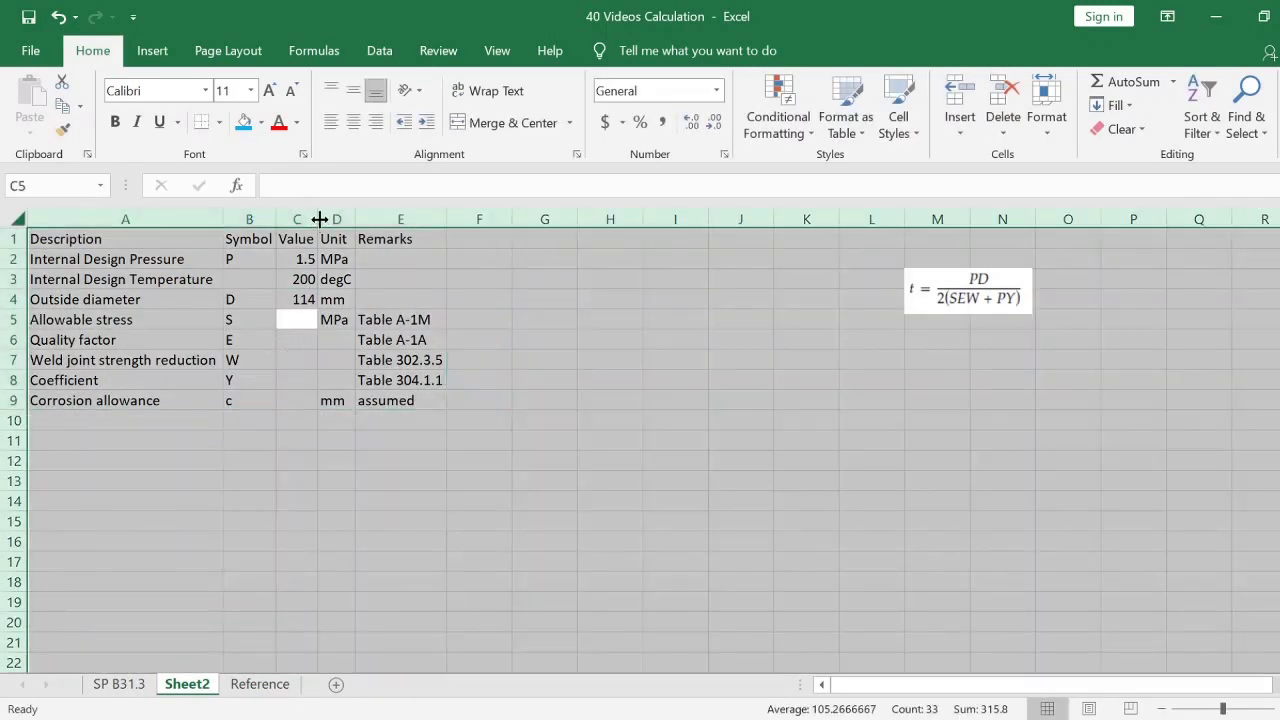
double_click(318, 219)
left_click(505, 395)
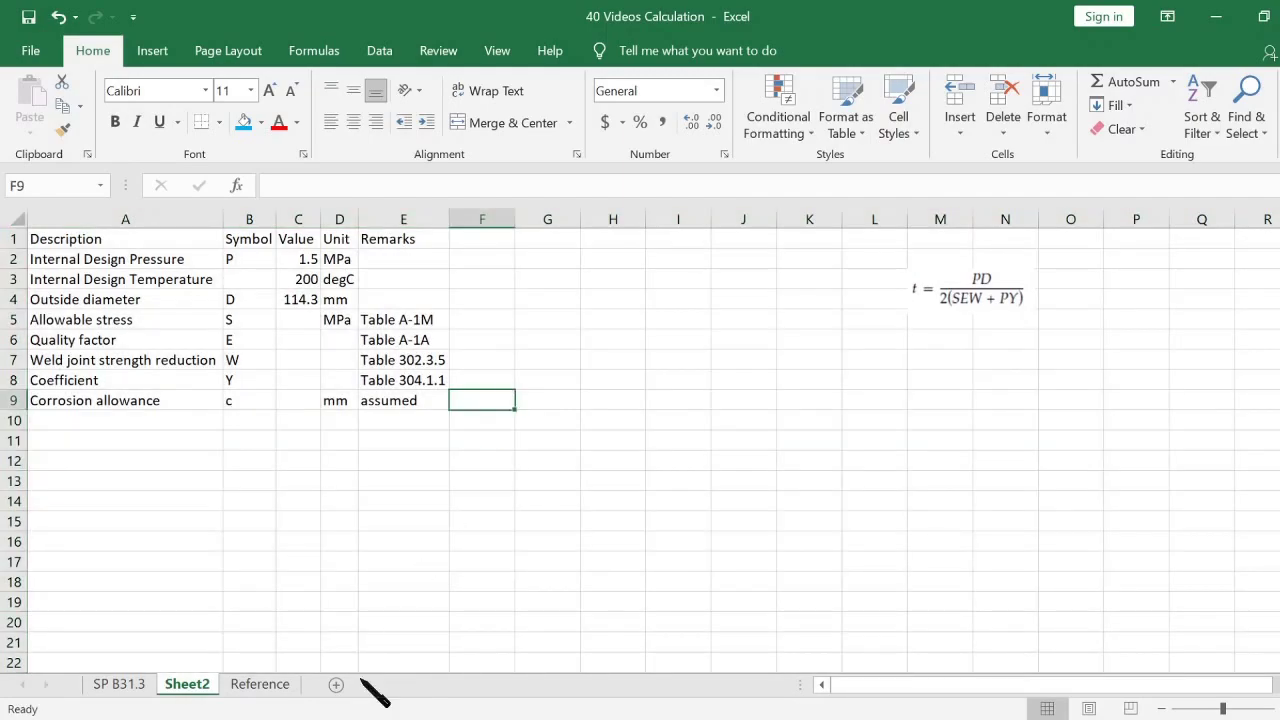
Read the allowable stress from the Reference sheet and enter 138 in C5
left_click(258, 686)
scroll(312, 460, "up", 10)
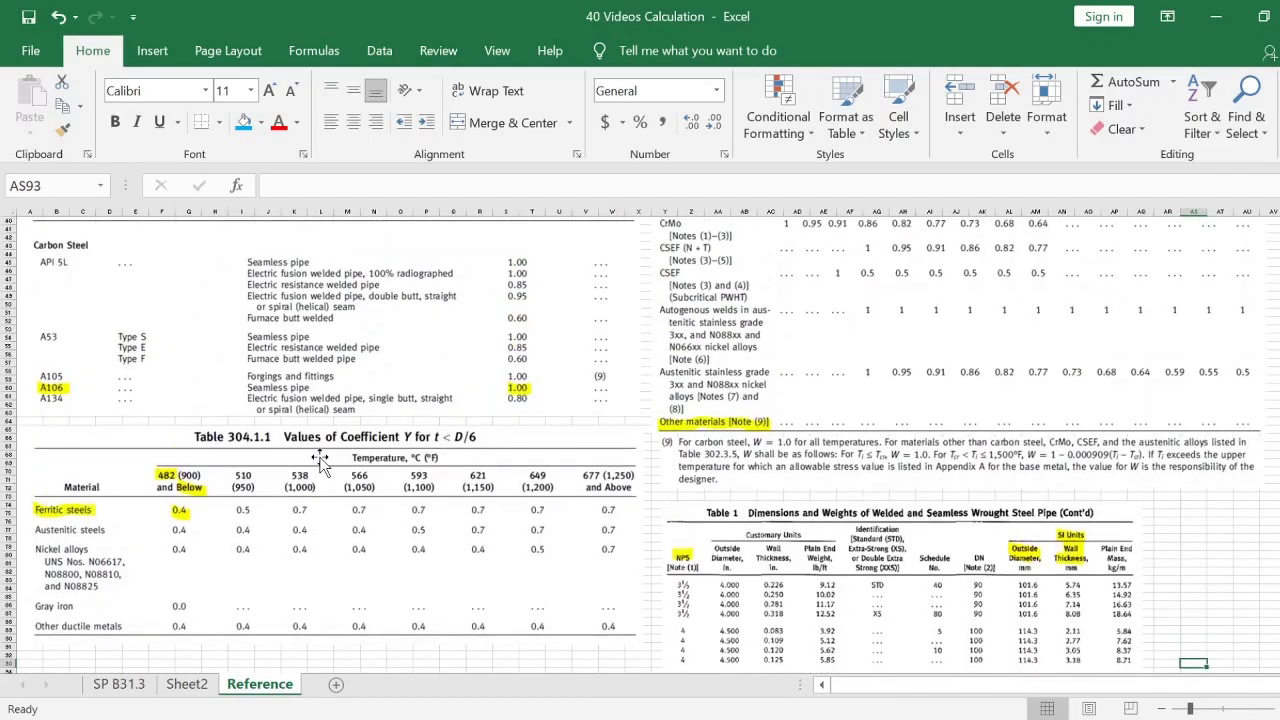
scroll(305, 430, "up", 12)
scroll(305, 430, "up", 1)
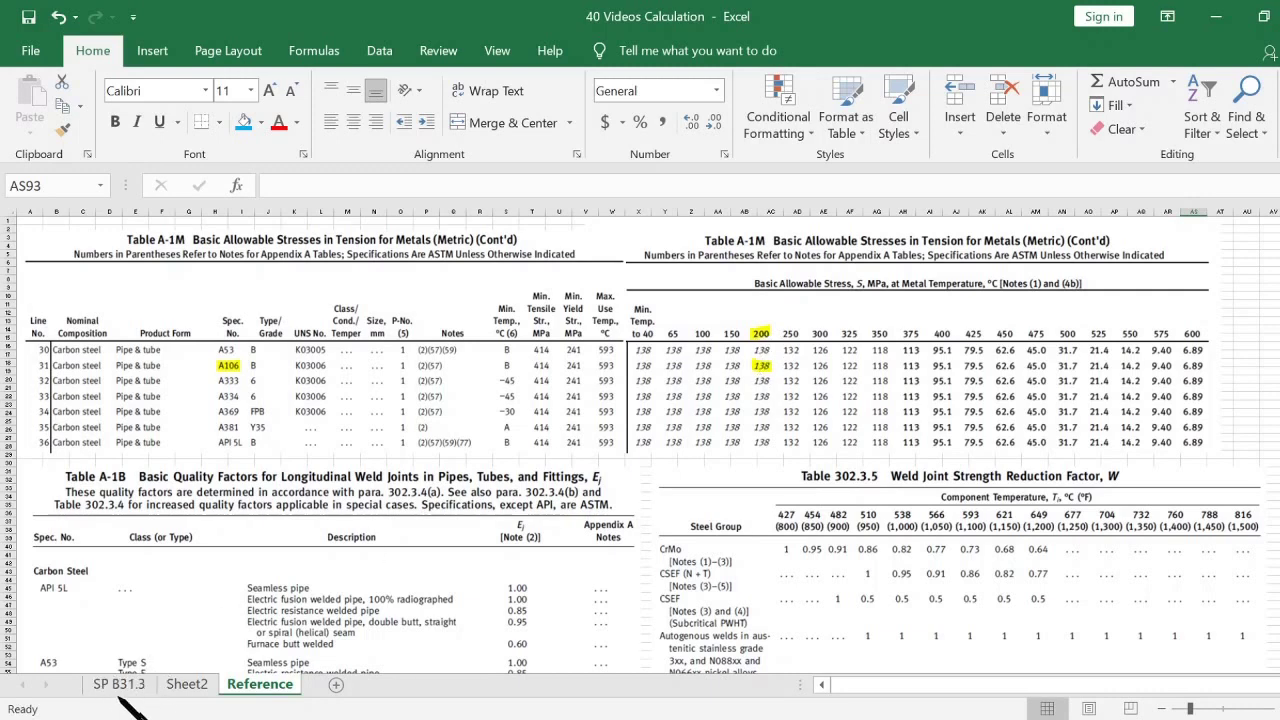
left_click(183, 686)
left_click(291, 319)
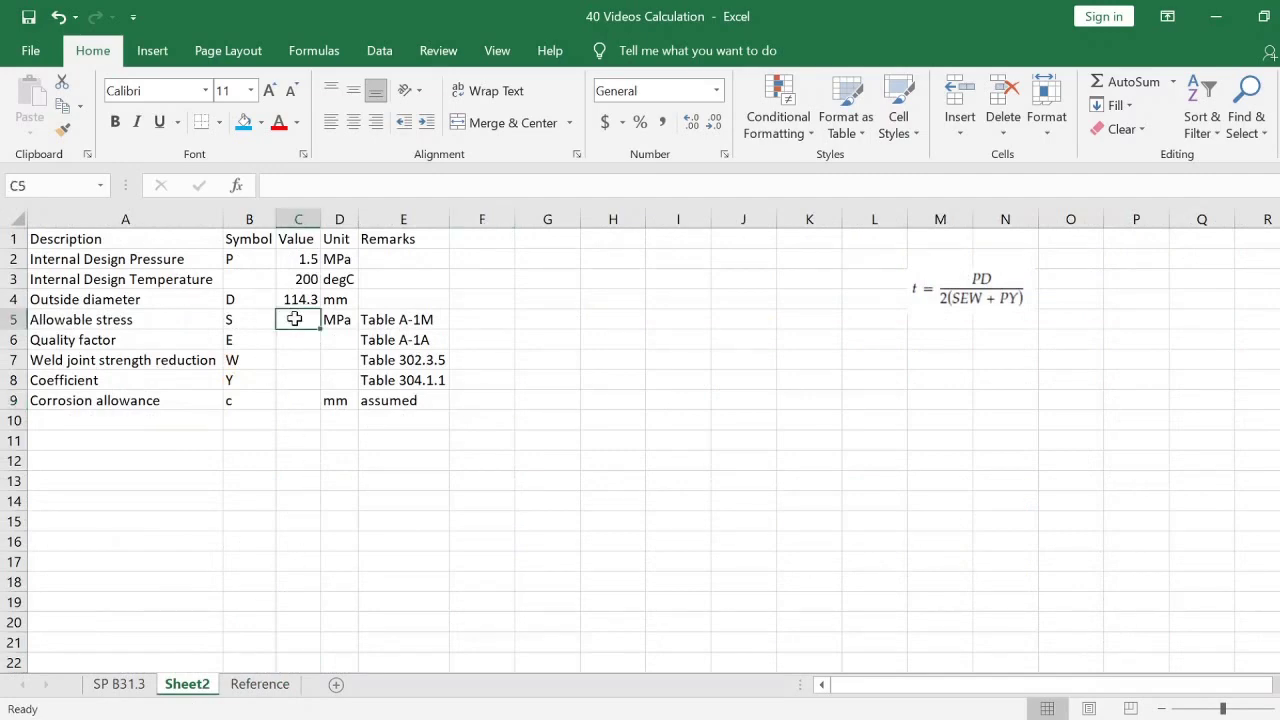
type("138")
key("Return")
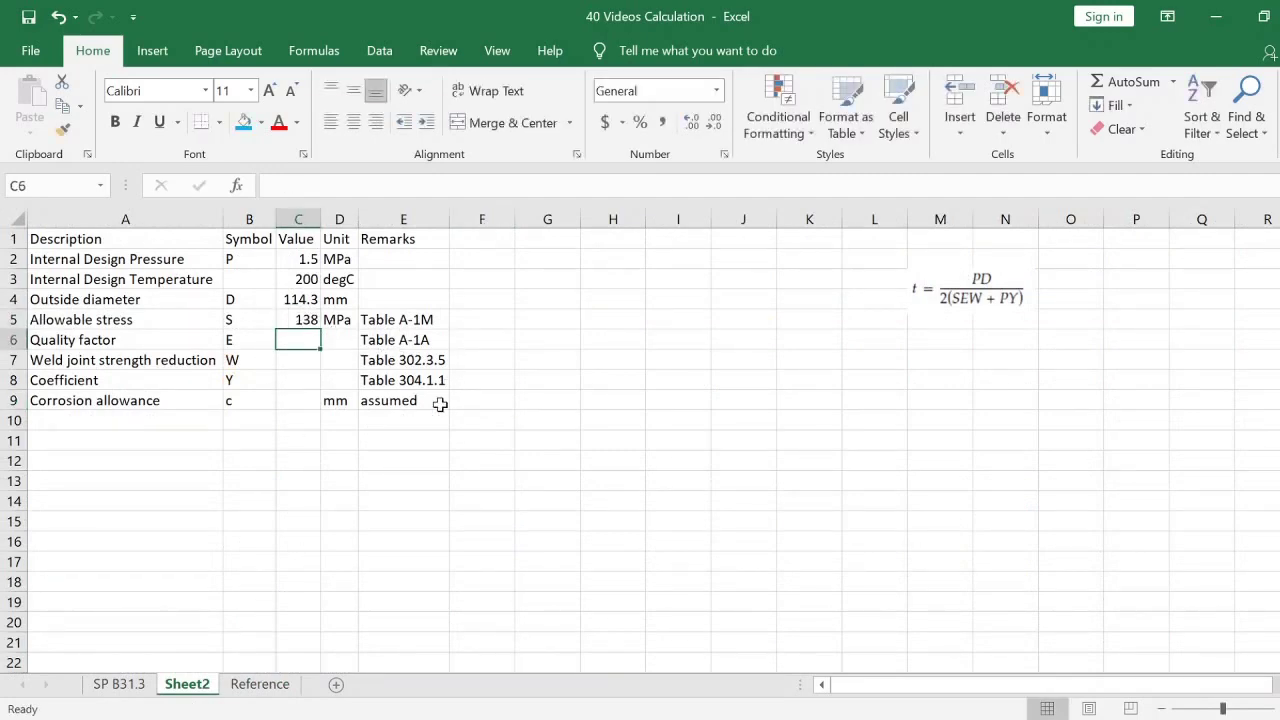
Review the quality-factor table on the Reference sheet, then select cell E6 on Sheet2
left_click(284, 688)
scroll(390, 450, "down", 2)
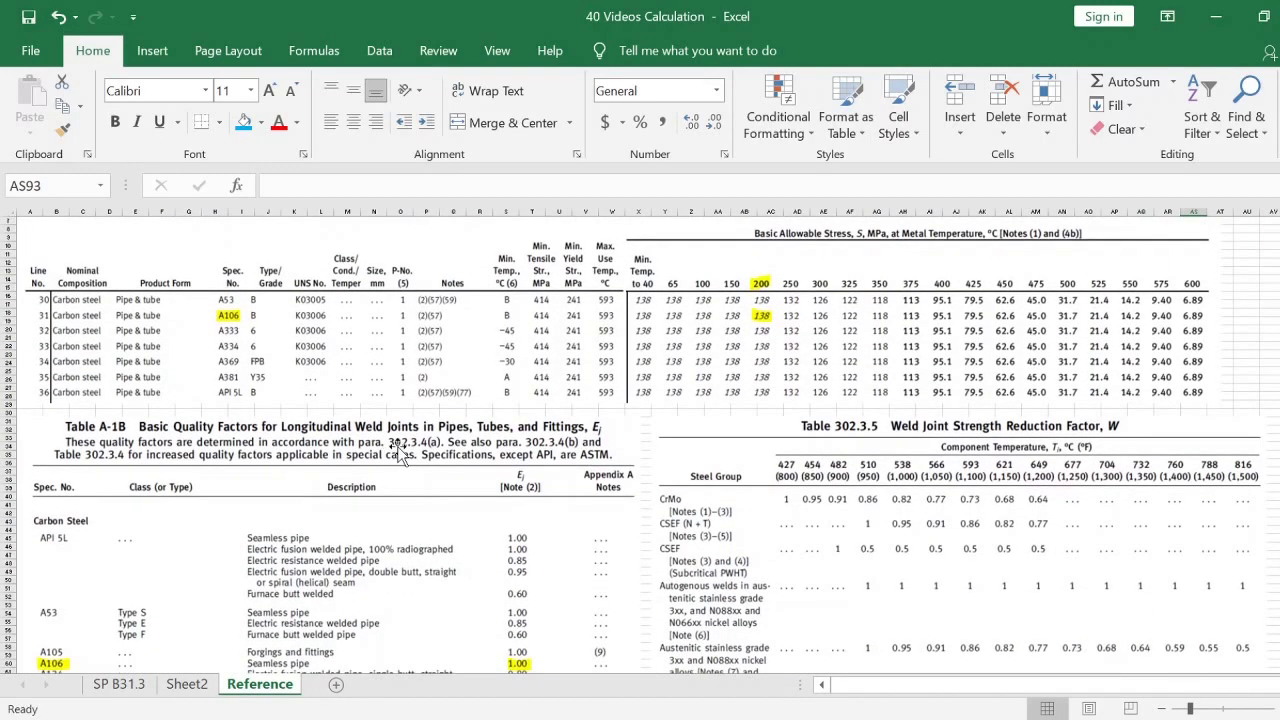
left_click(192, 685)
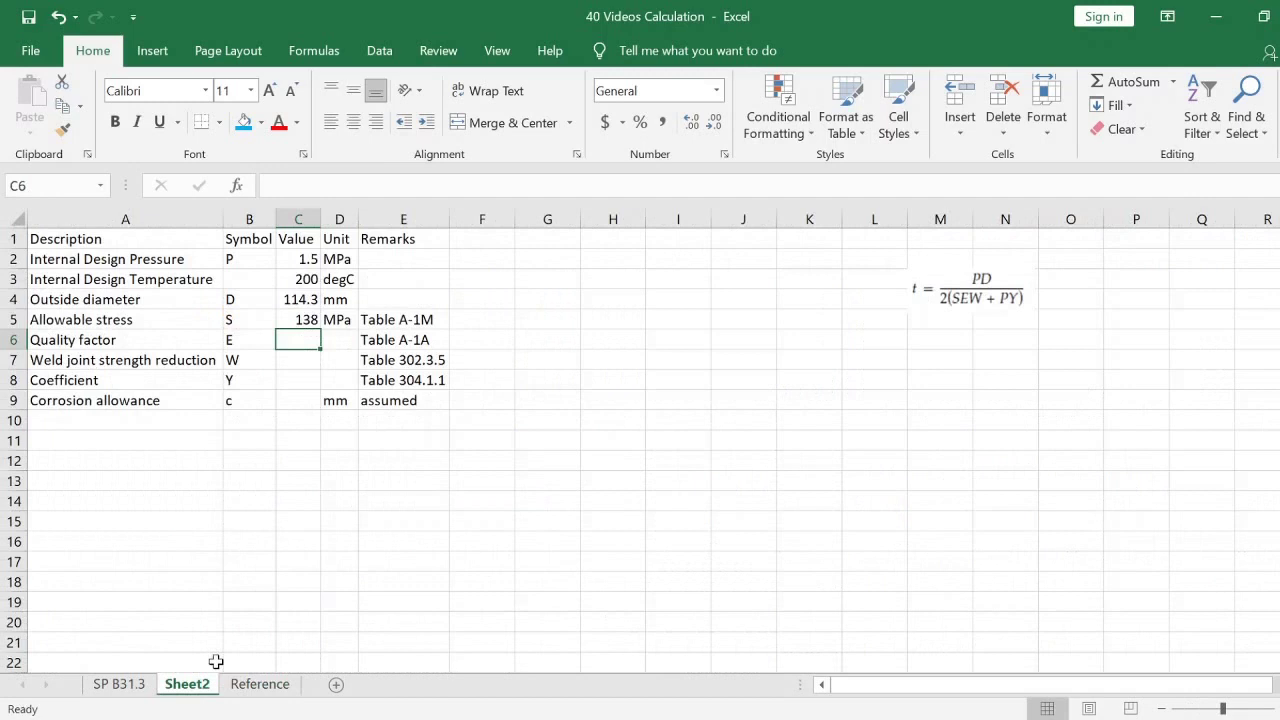
left_click(412, 338)
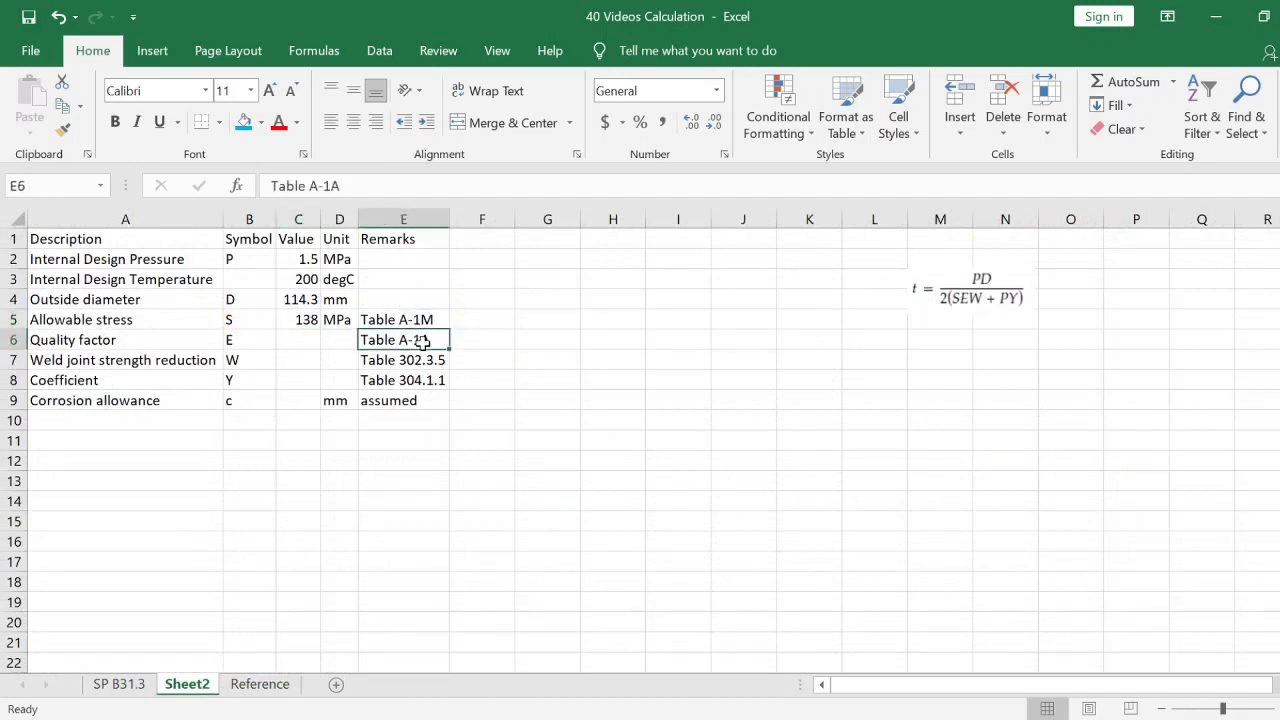
Correct the E6 remark to read Table A-1B
left_click(375, 190)
key("BackSpace")
type("B")
key("Return")
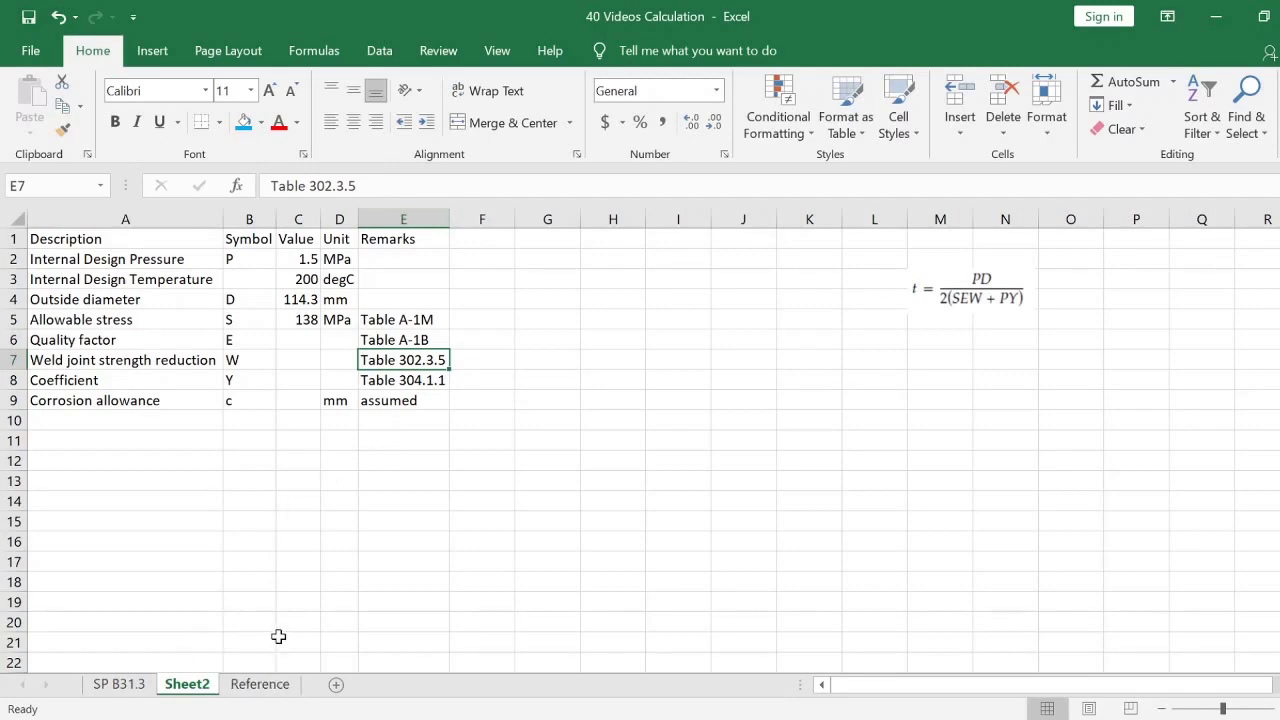
Check the Reference sheet and enter quality factor E as 1 in C6
left_click(262, 684)
scroll(217, 535, "down", 2)
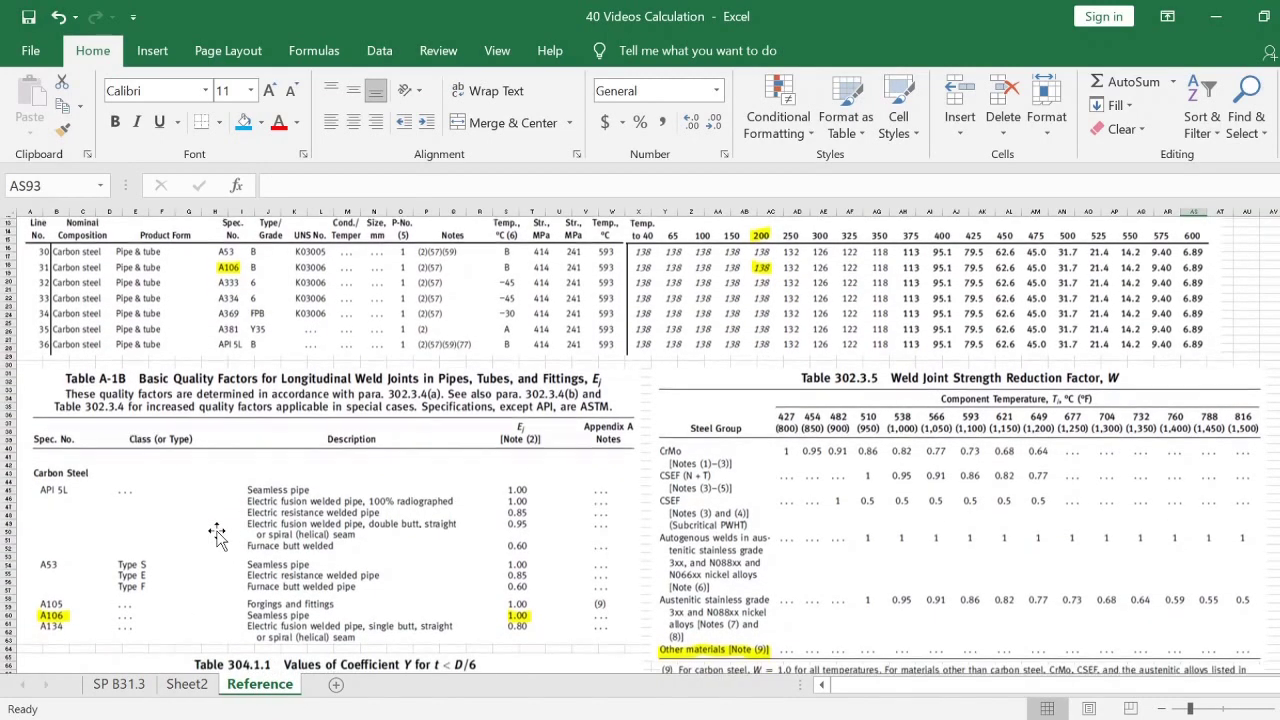
scroll(195, 512, "down", 1)
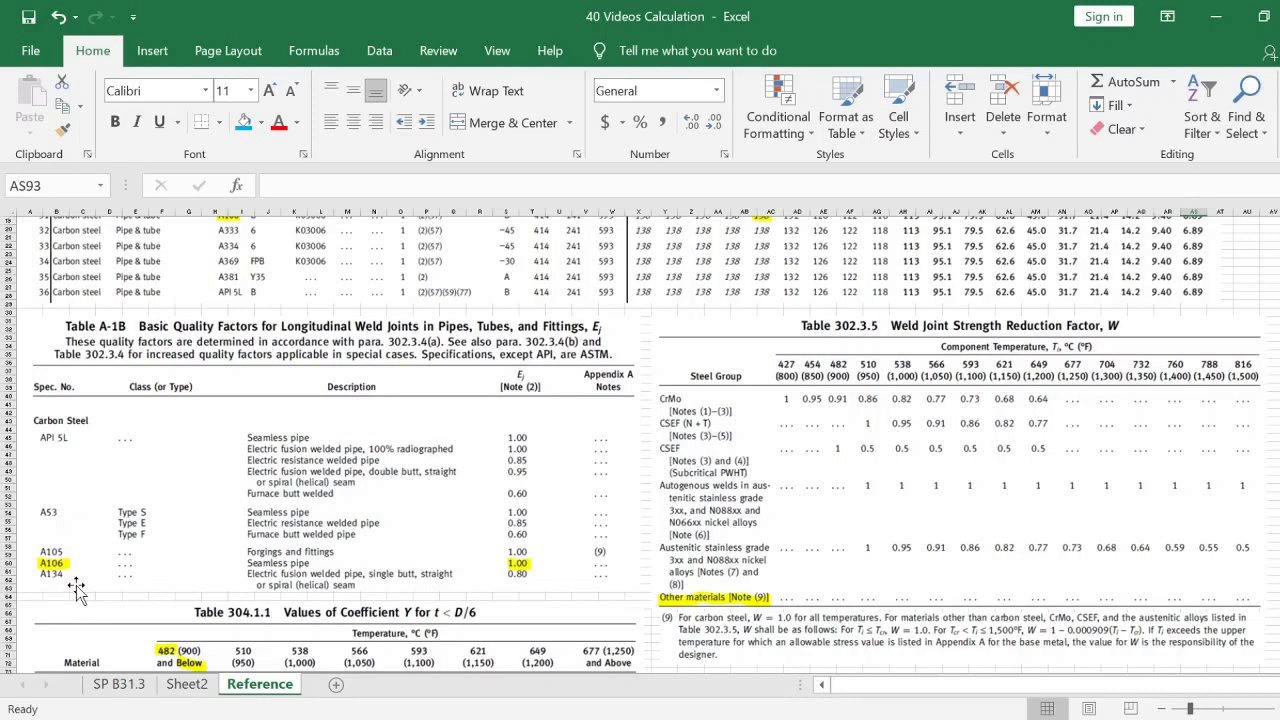
left_click(182, 690)
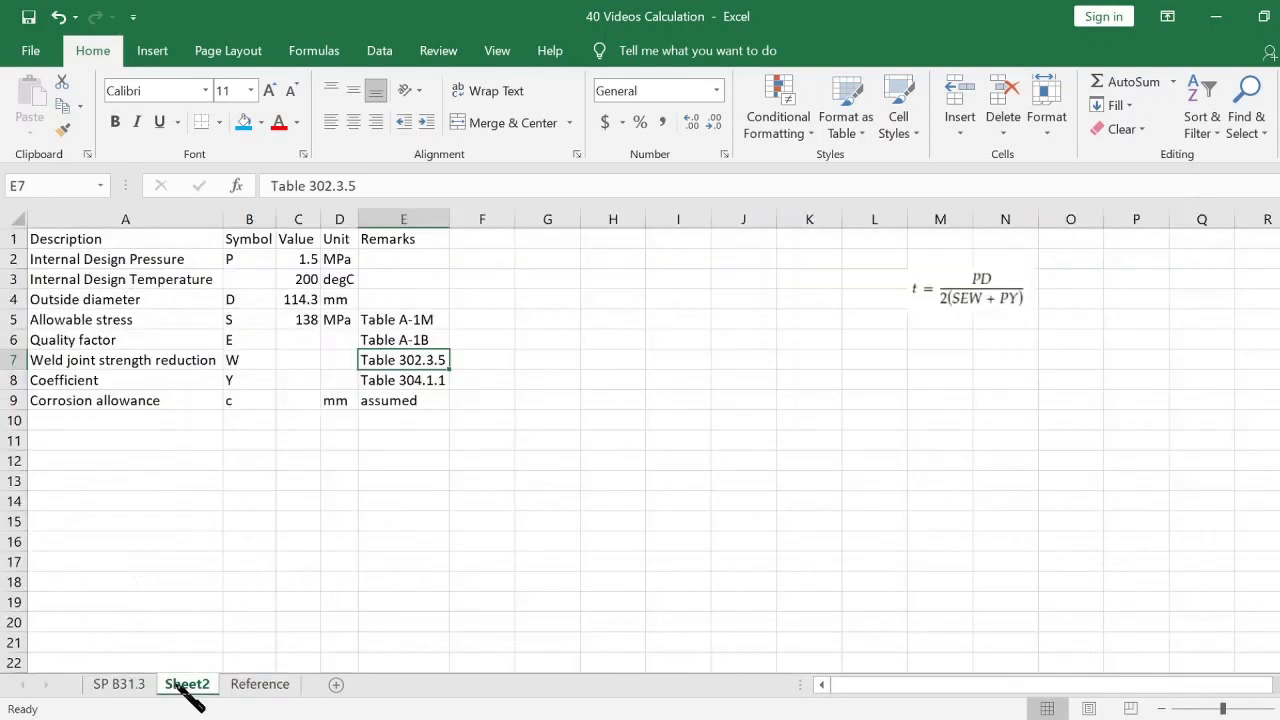
left_click(309, 340)
type("1")
left_click(306, 360)
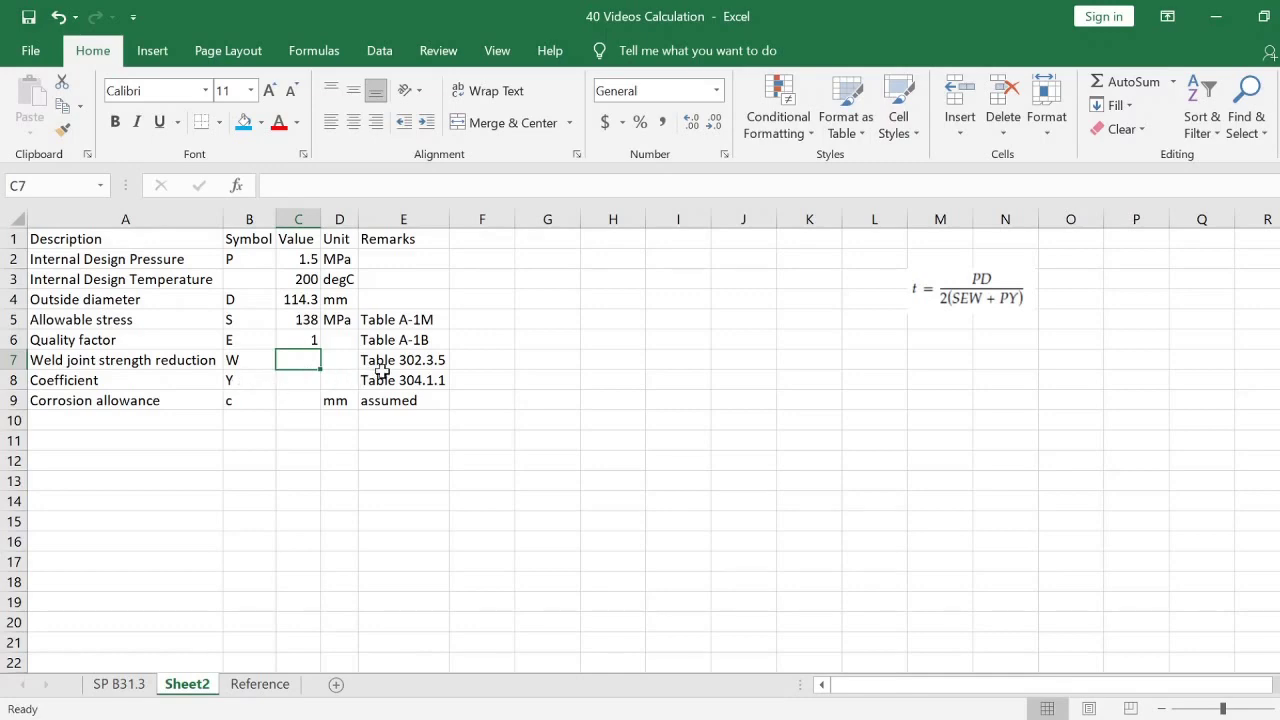
Check the weld reduction table and enter weld strength reduction W as 1 in C7
left_click(259, 684)
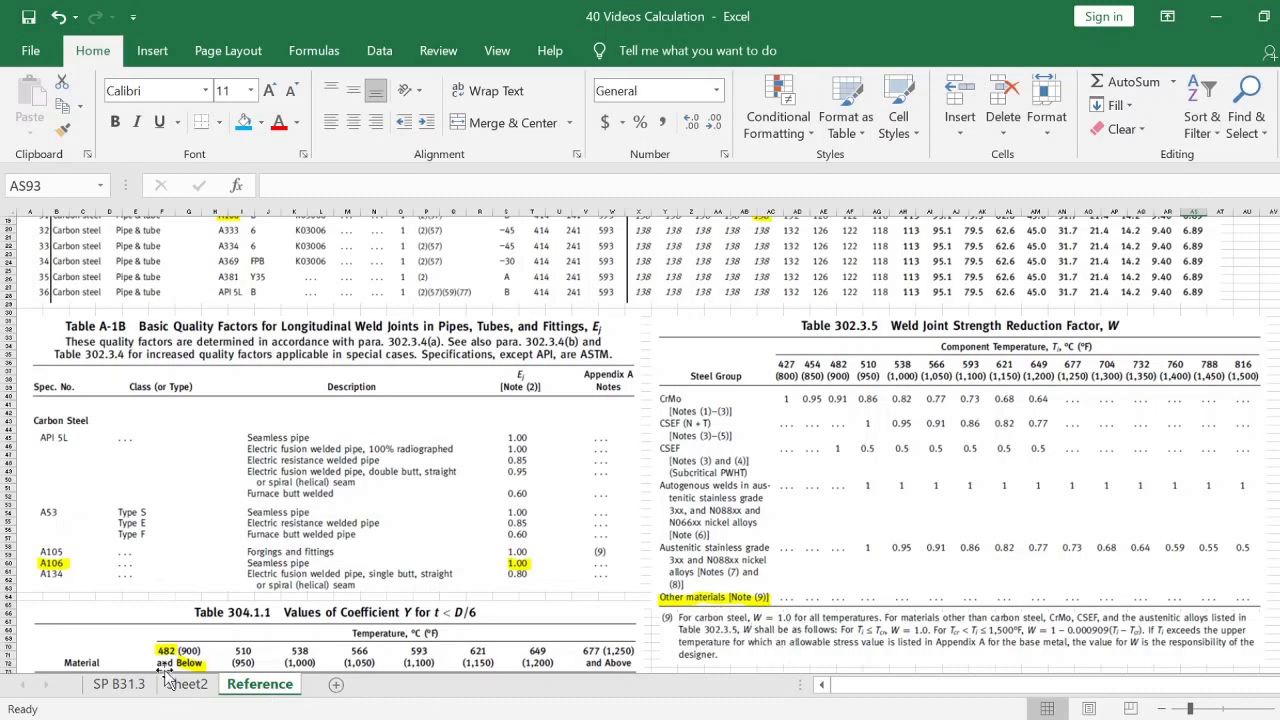
left_click(187, 684)
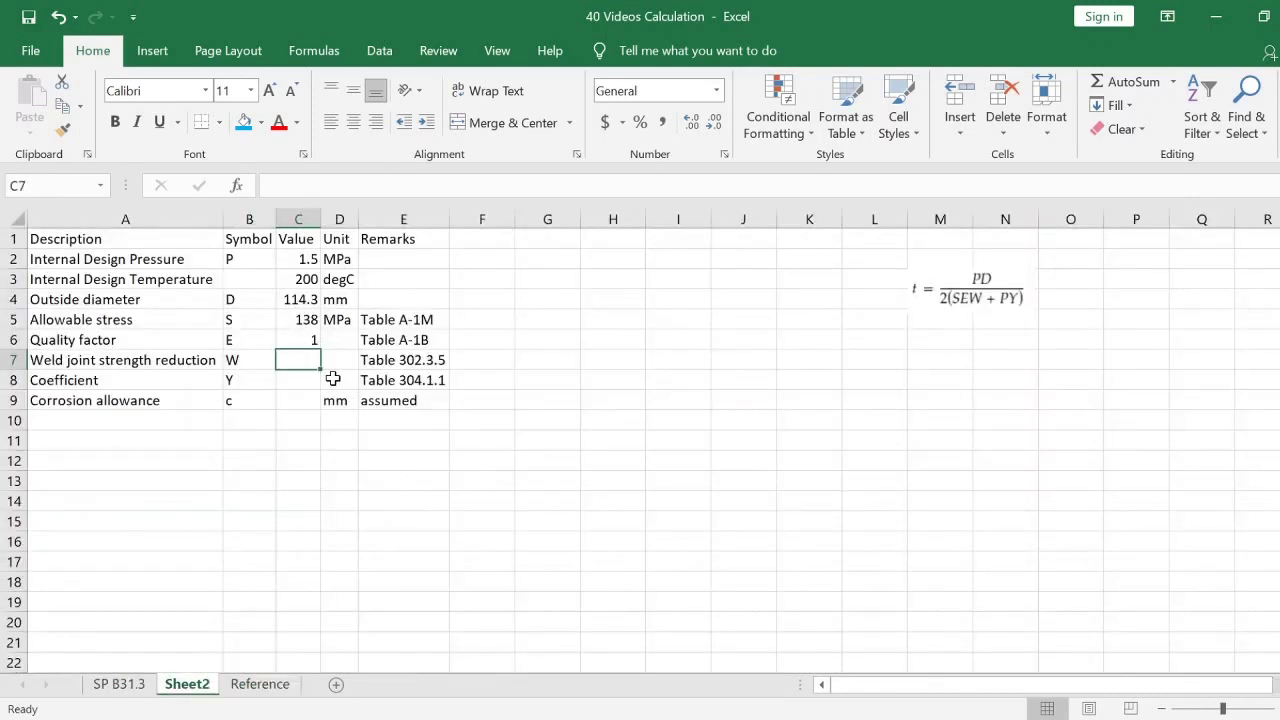
type("1")
key("Return")
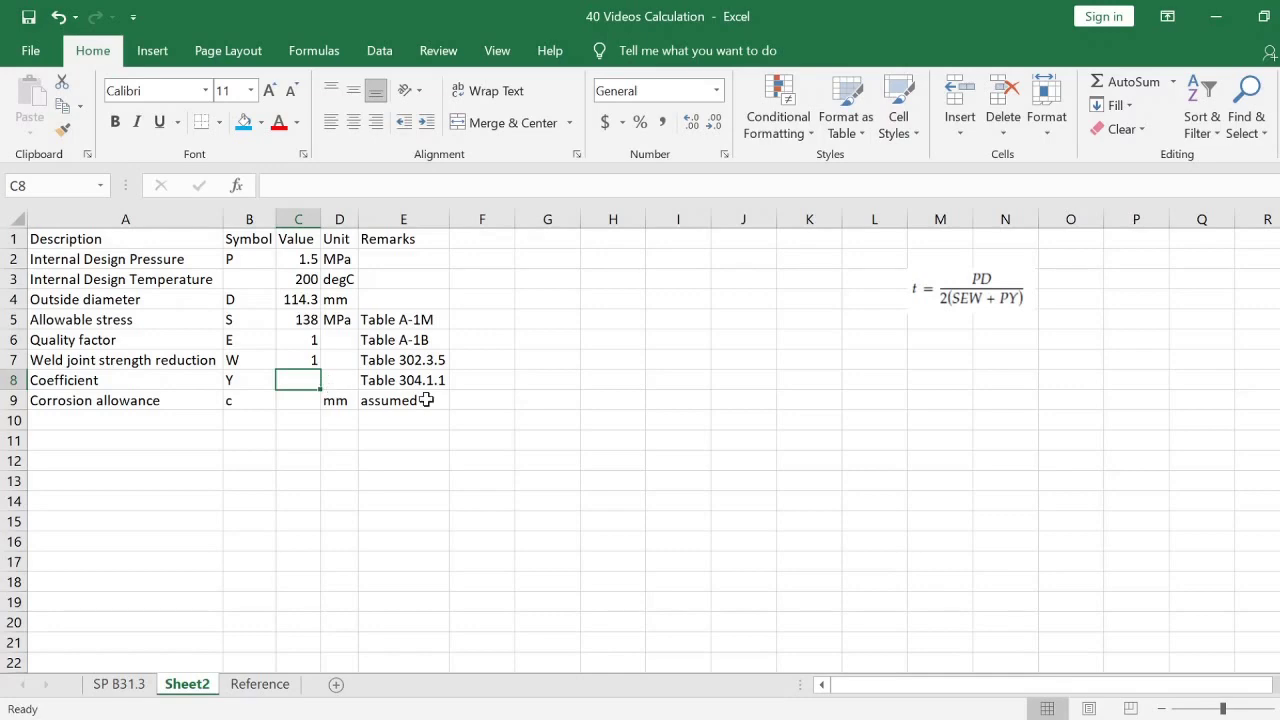
Look up Table 304.1.1 on the Reference sheet and enter coefficient Y 0.4 in C8
left_click(280, 690)
scroll(253, 415, "down", 2)
scroll(253, 415, "down", 2)
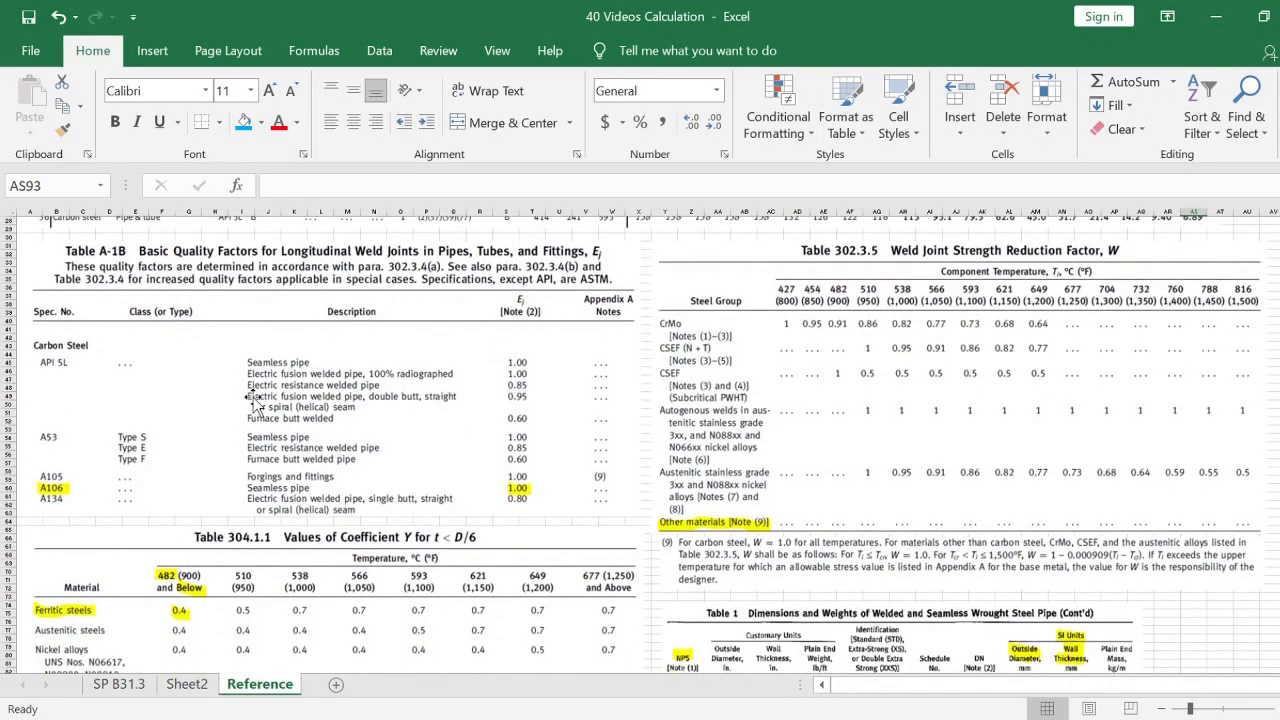
scroll(253, 415, "down", 1)
scroll(252, 413, "down", 1)
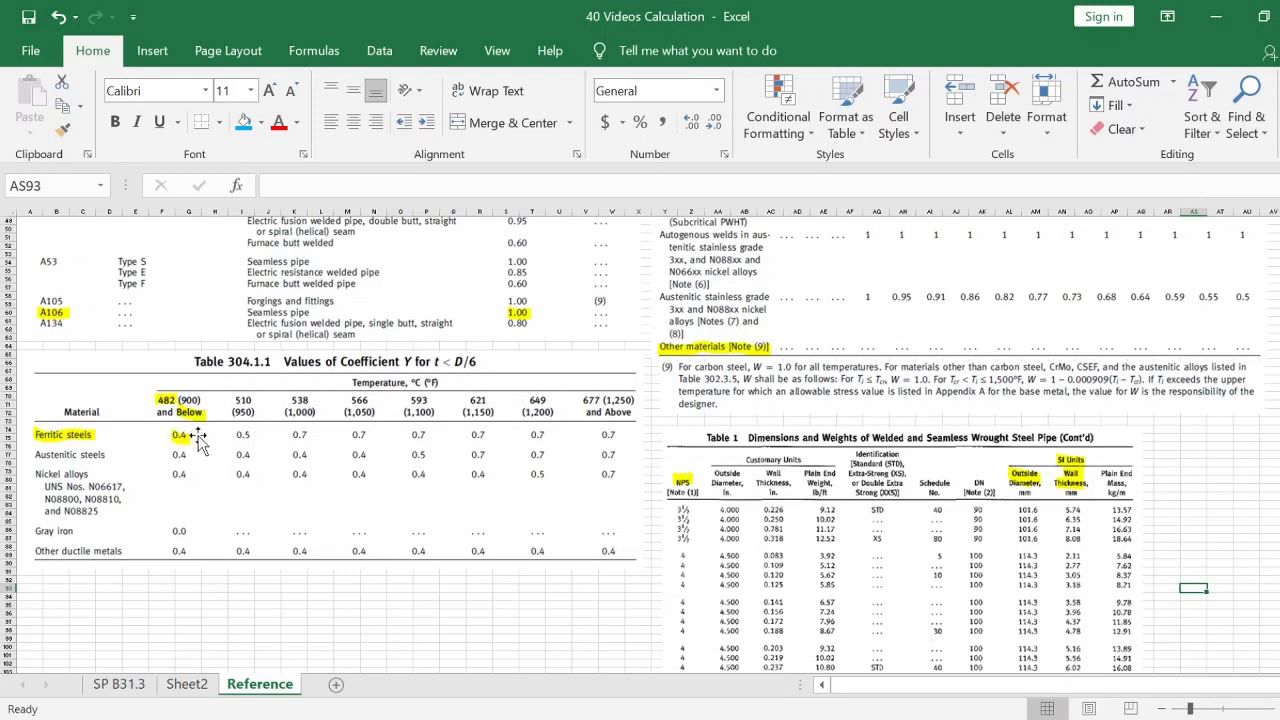
left_click(188, 684)
type("0.")
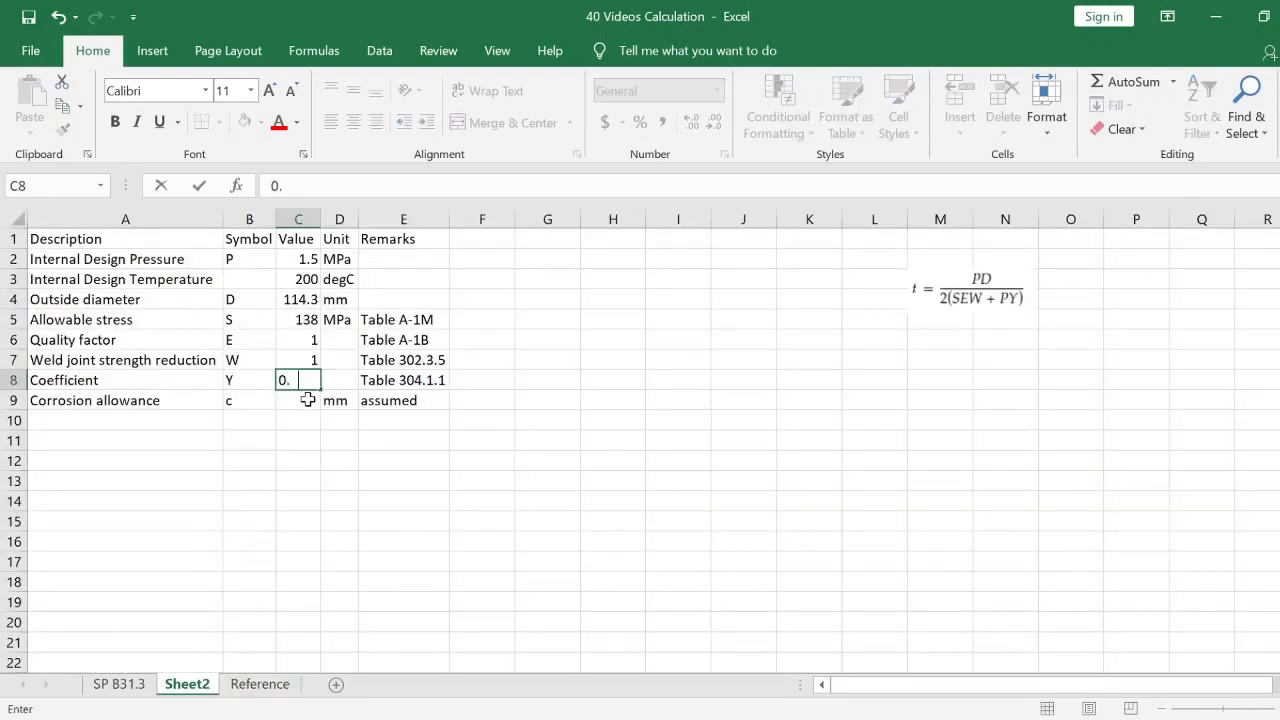
type("4")
key("Return")
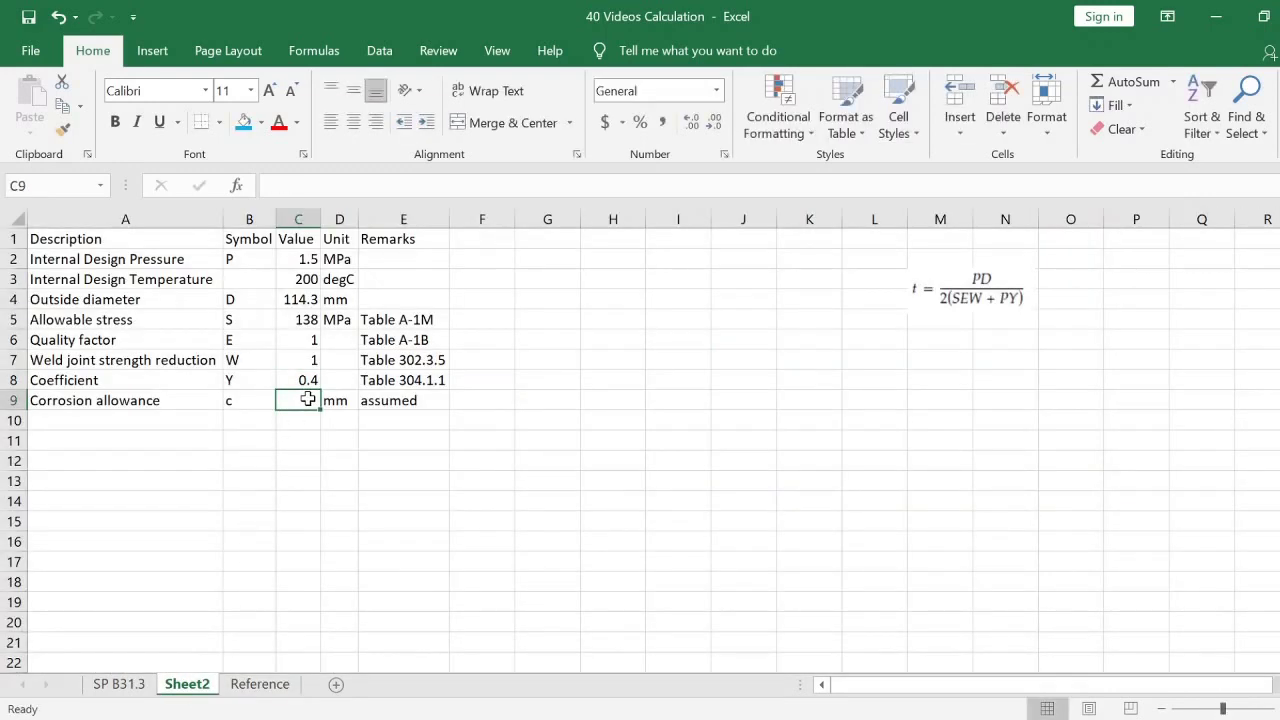
Enter the 3 mm corrosion allowance in C9
type("3")
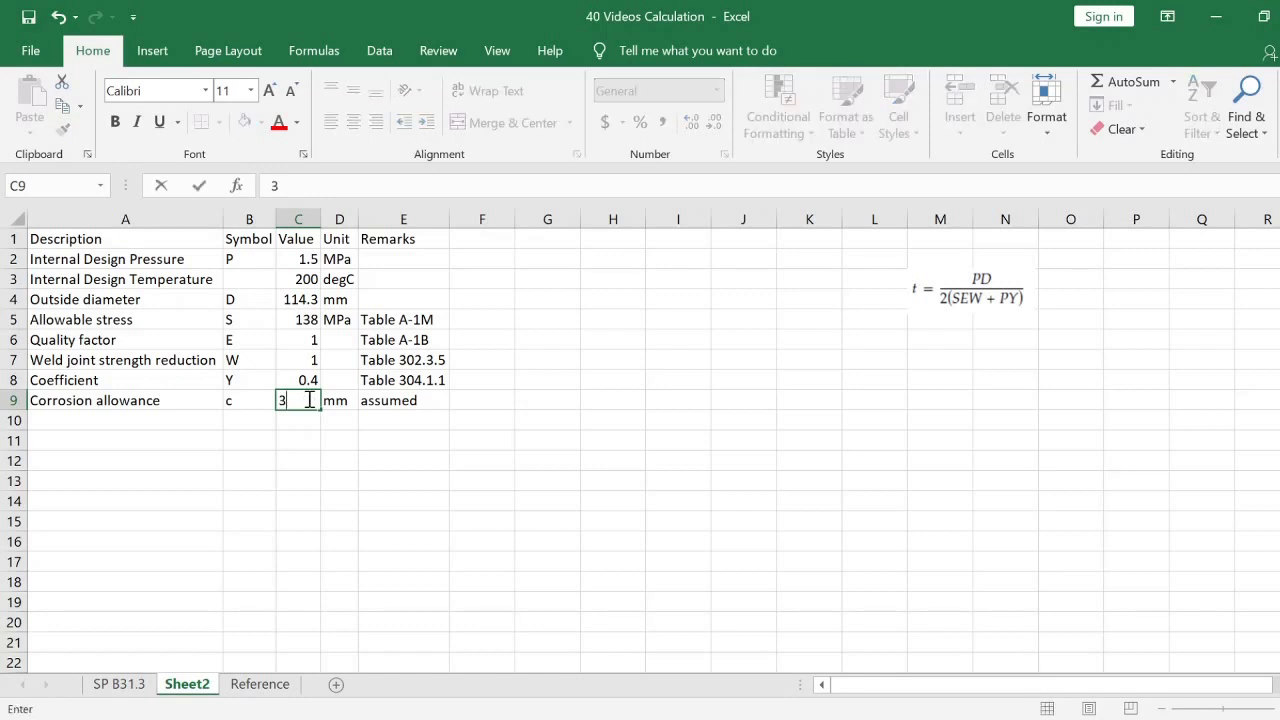
key("Return")
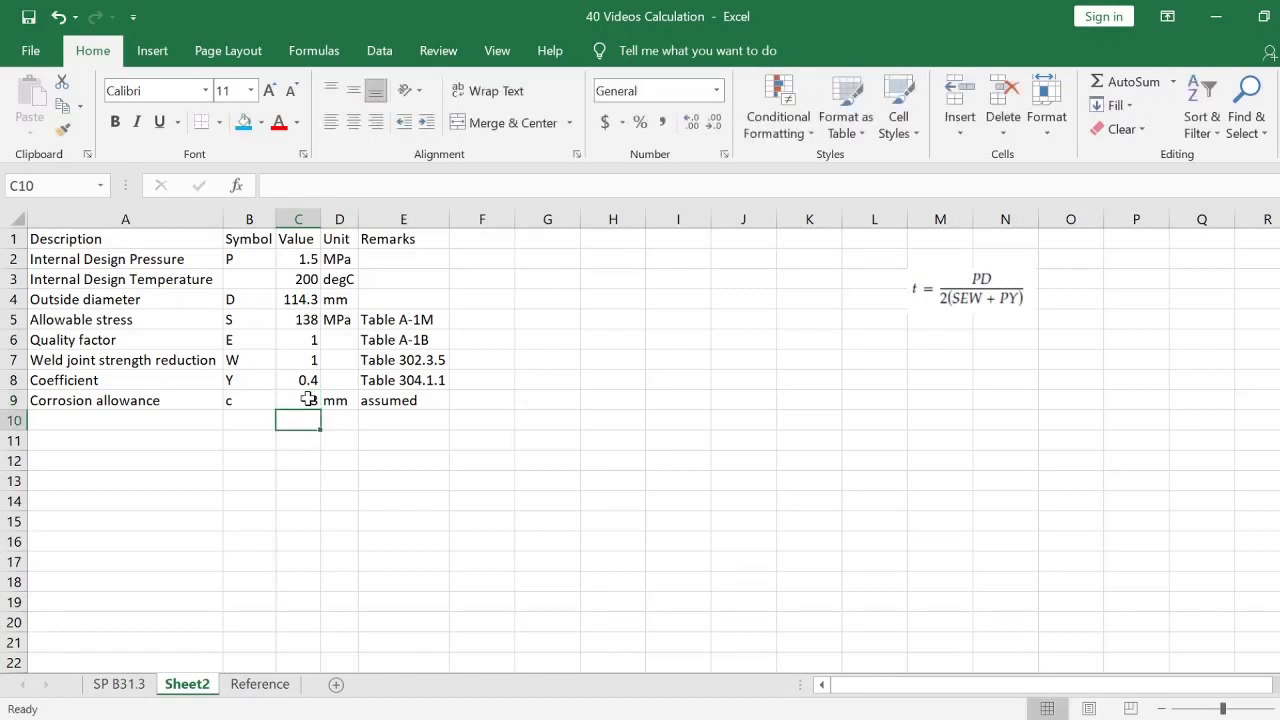
key("Up")
key("Up")
key("Up")
key("Up")
key("Right")
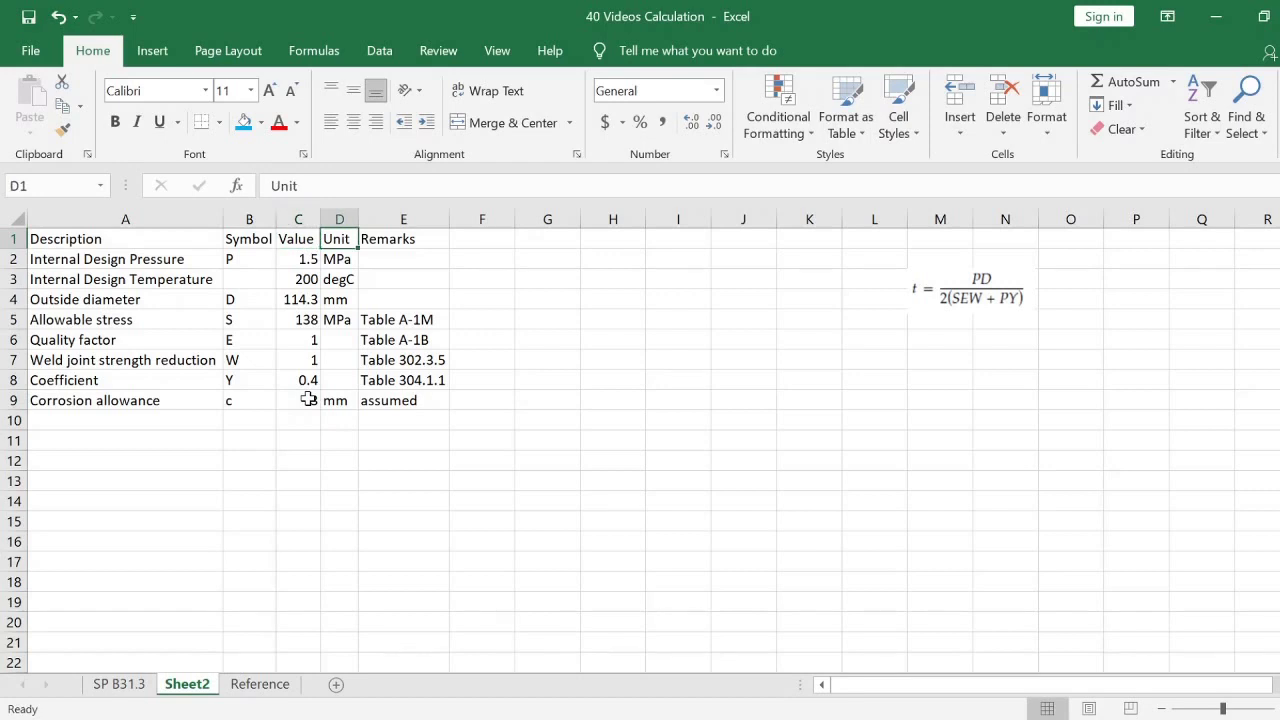
key("Right")
key("Right")
key("Right")
Fill H1 yellow and label it input
key("Left")
key("Left")
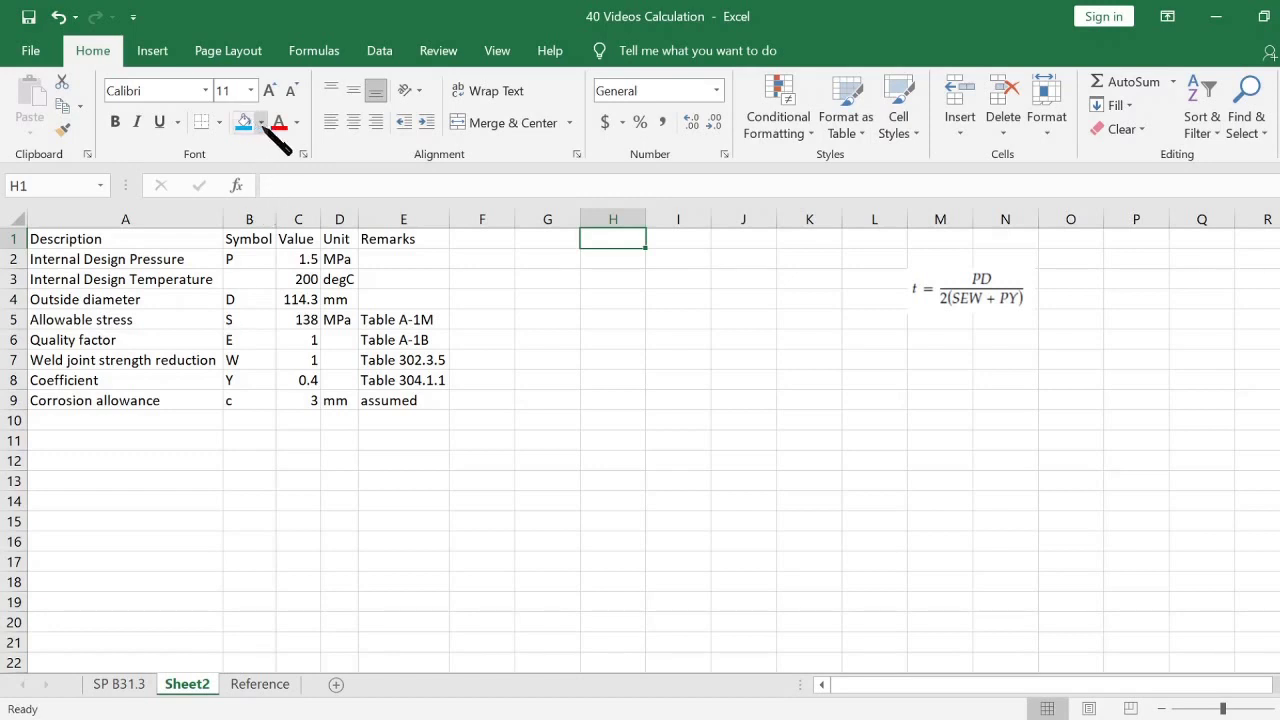
left_click(260, 125)
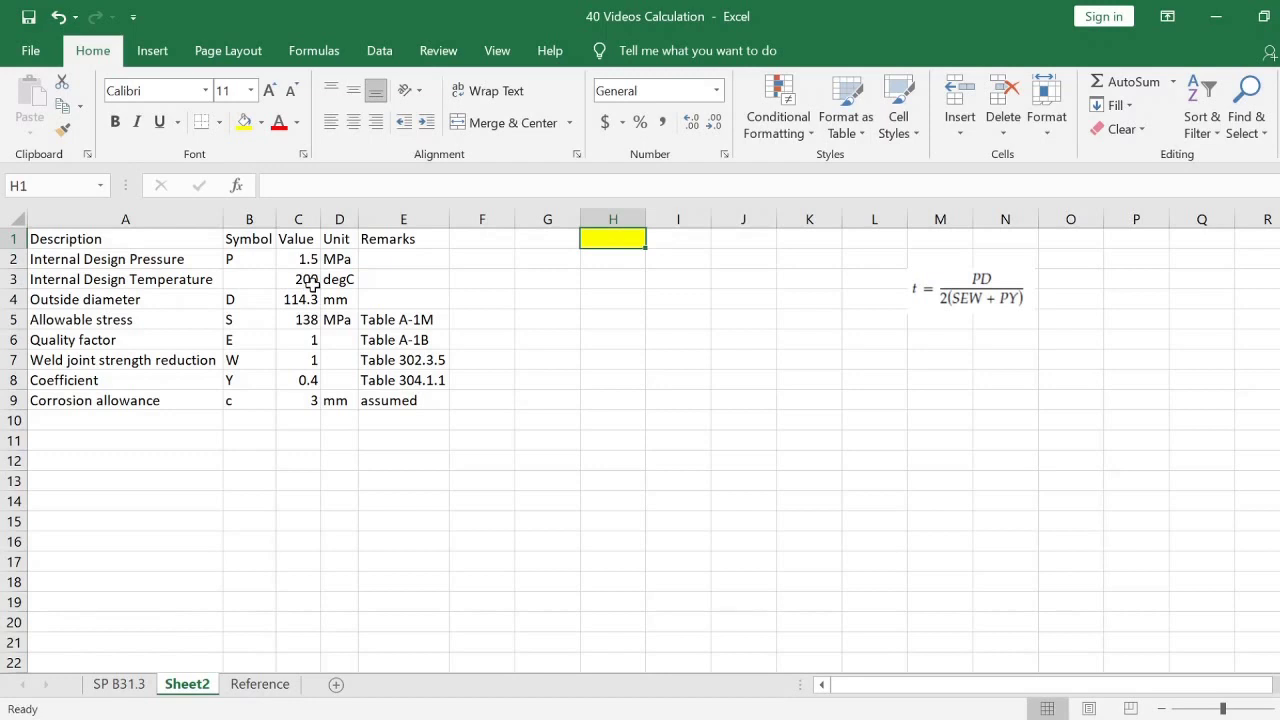
type("input")
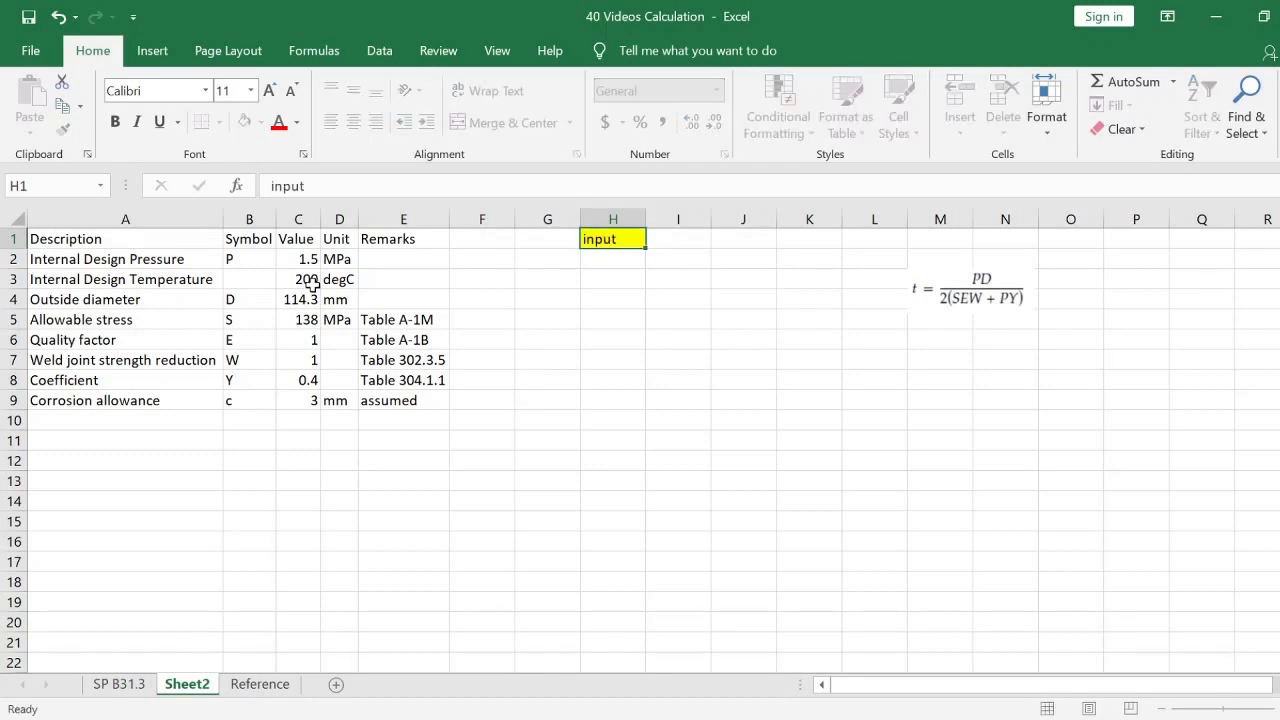
key("Return")
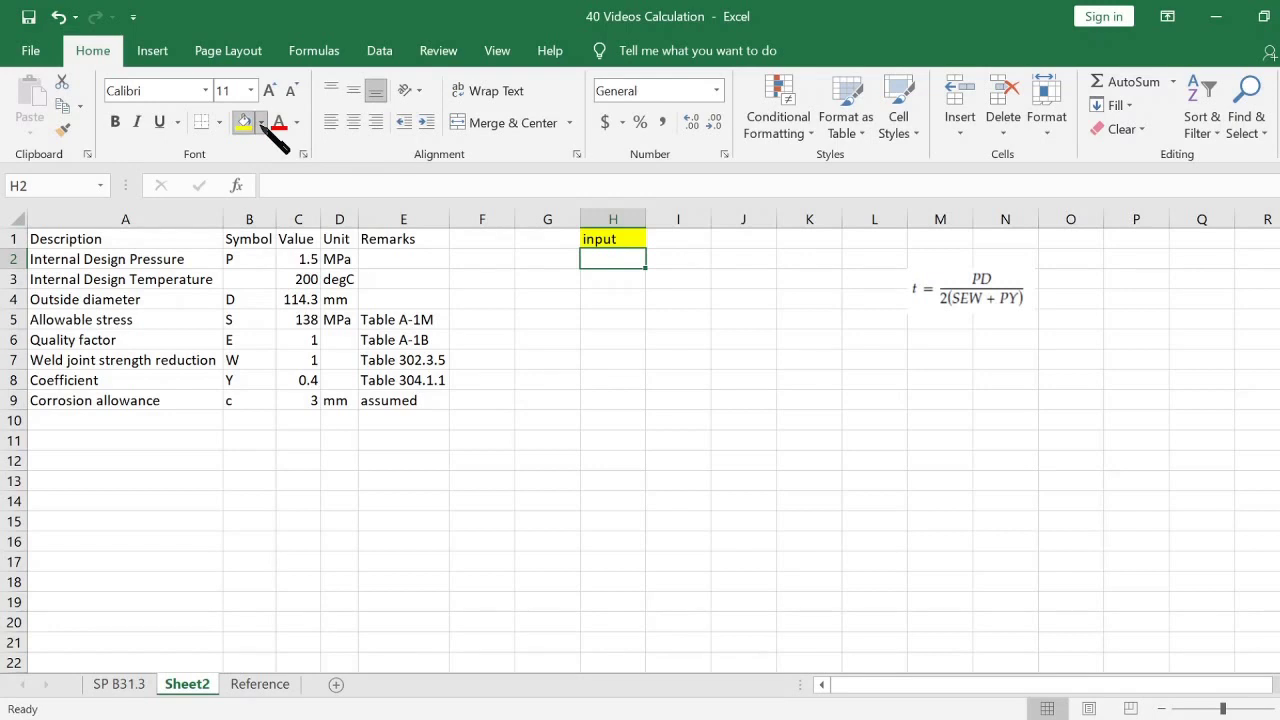
Add the orange database/table legend entry in H2 and assumed in H3
left_click(250, 124)
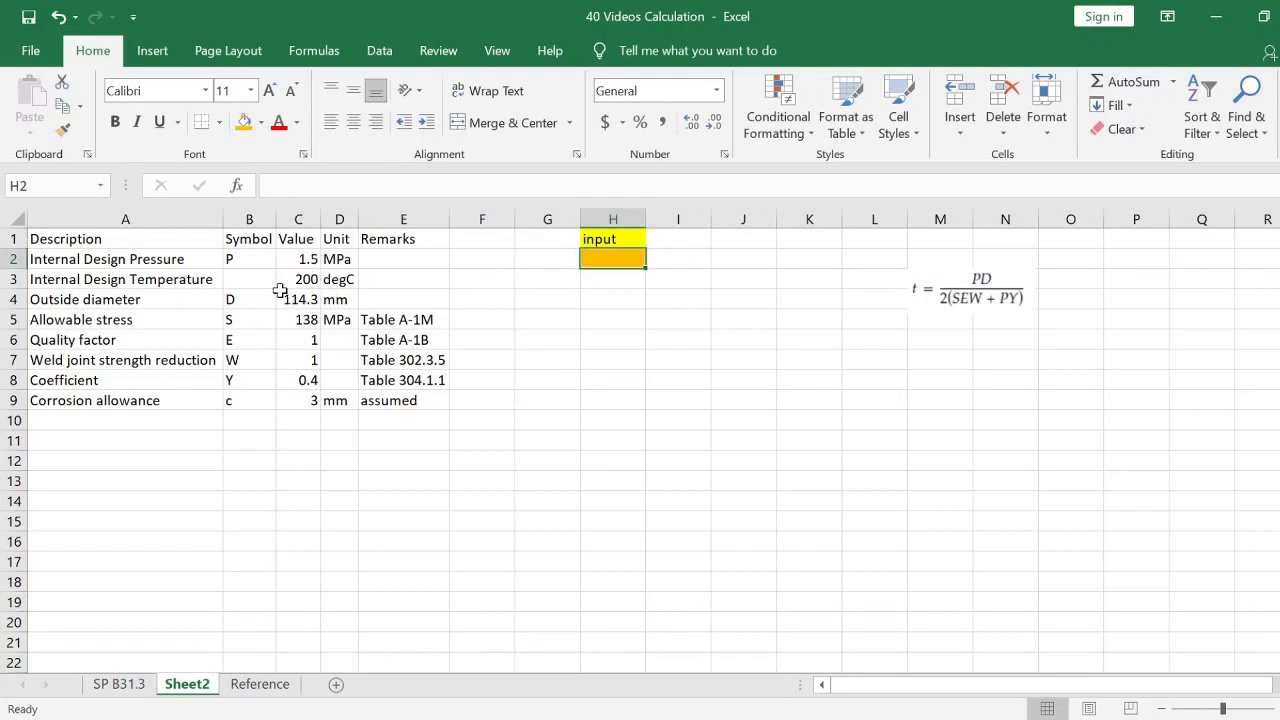
type("data")
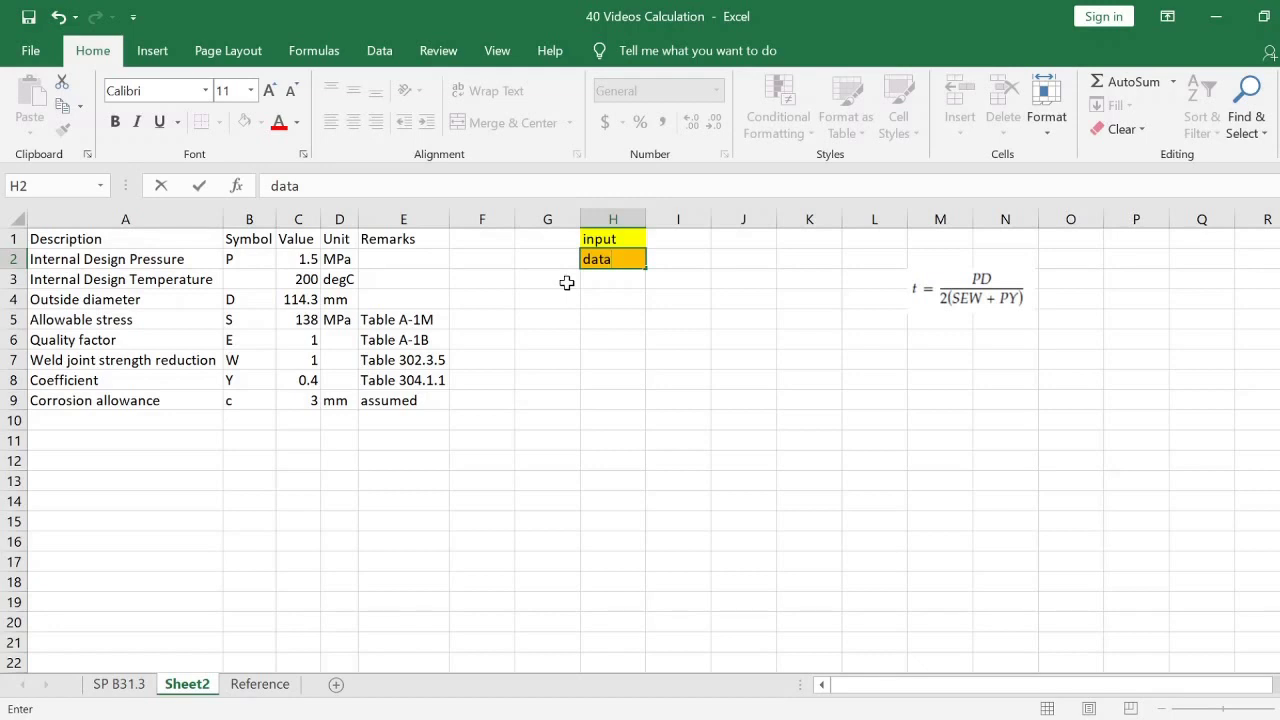
type("base/tab")
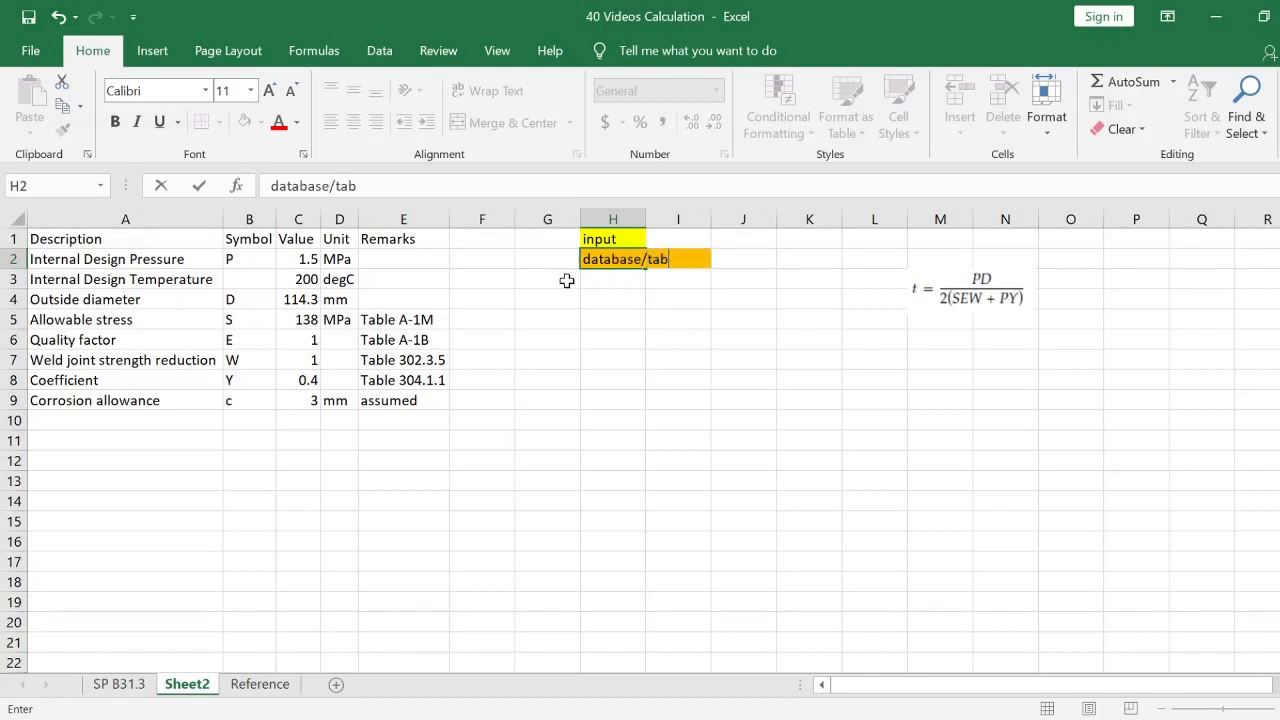
type("le")
key("Return")
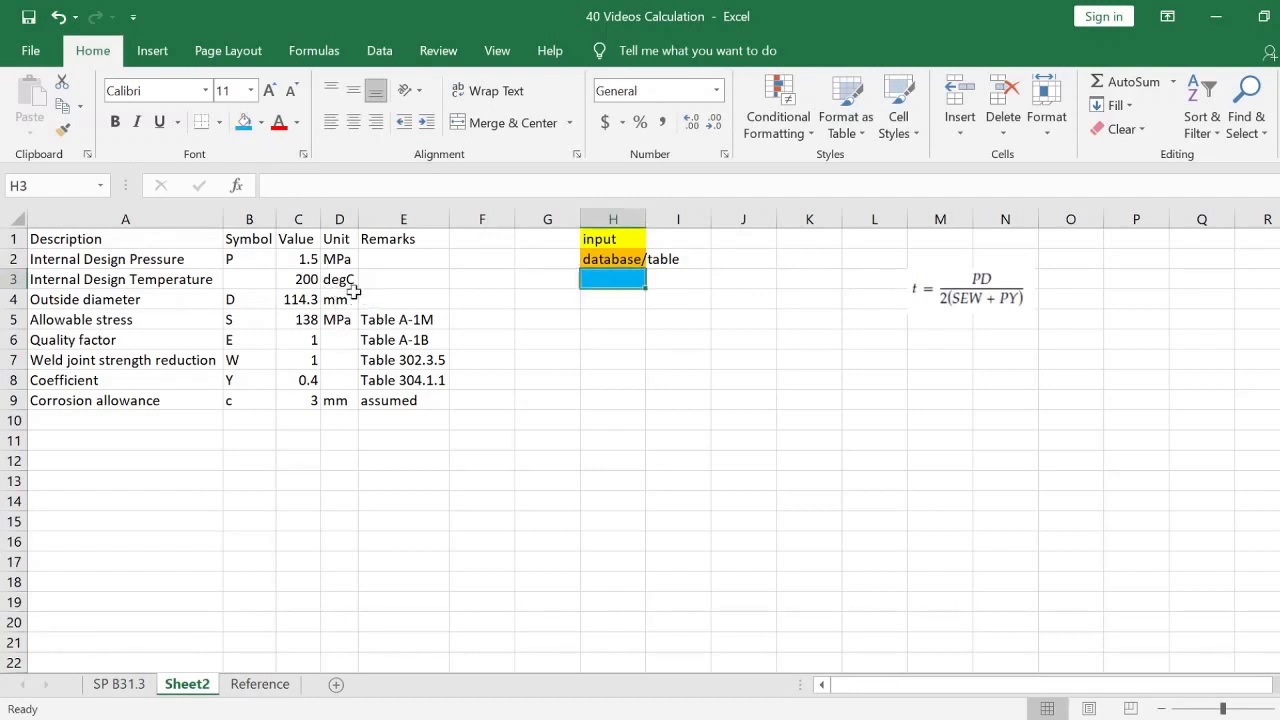
type("assu")
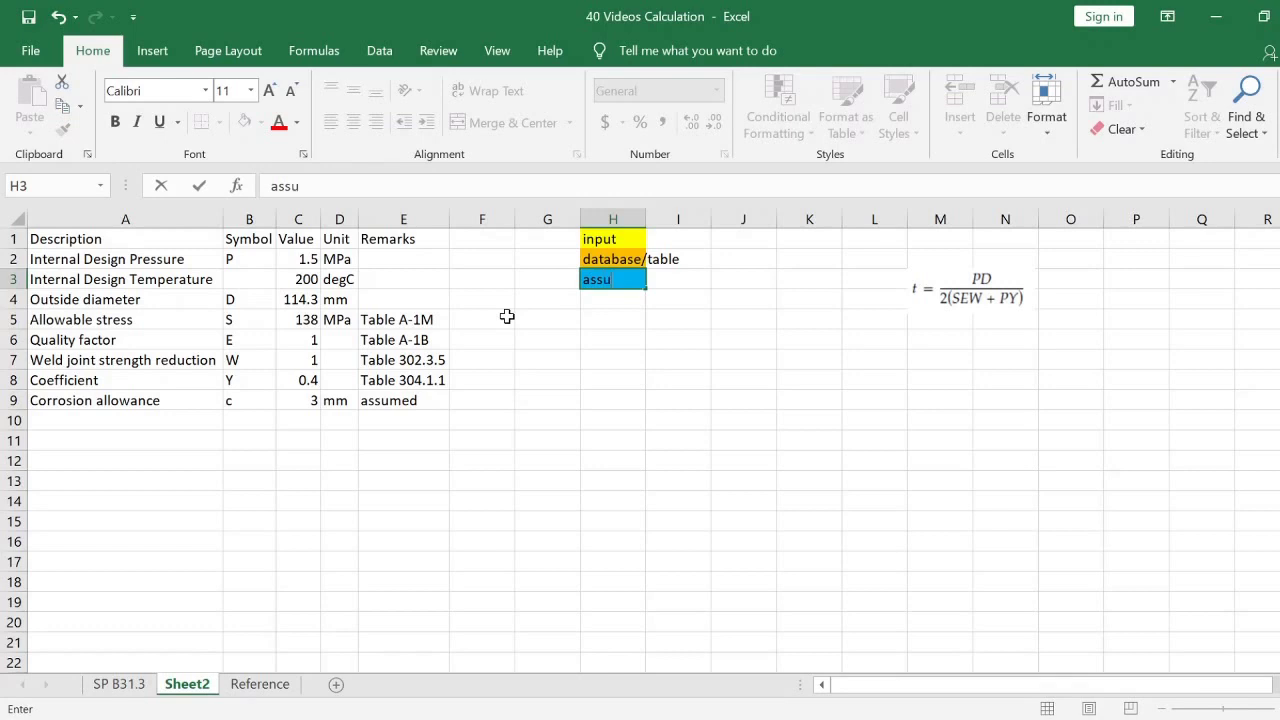
type("med")
key("Return")
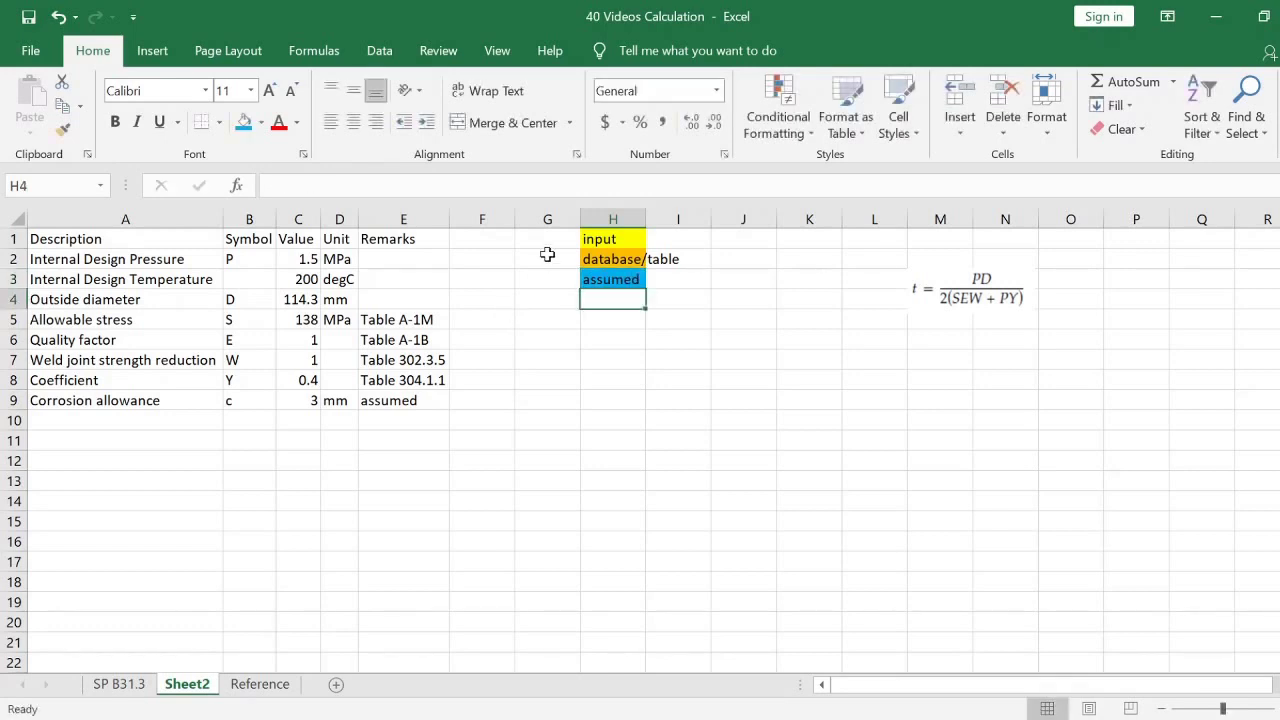
Add the calculated legend entry in H4 and fill it green
type("asa")
key("BackSpace")
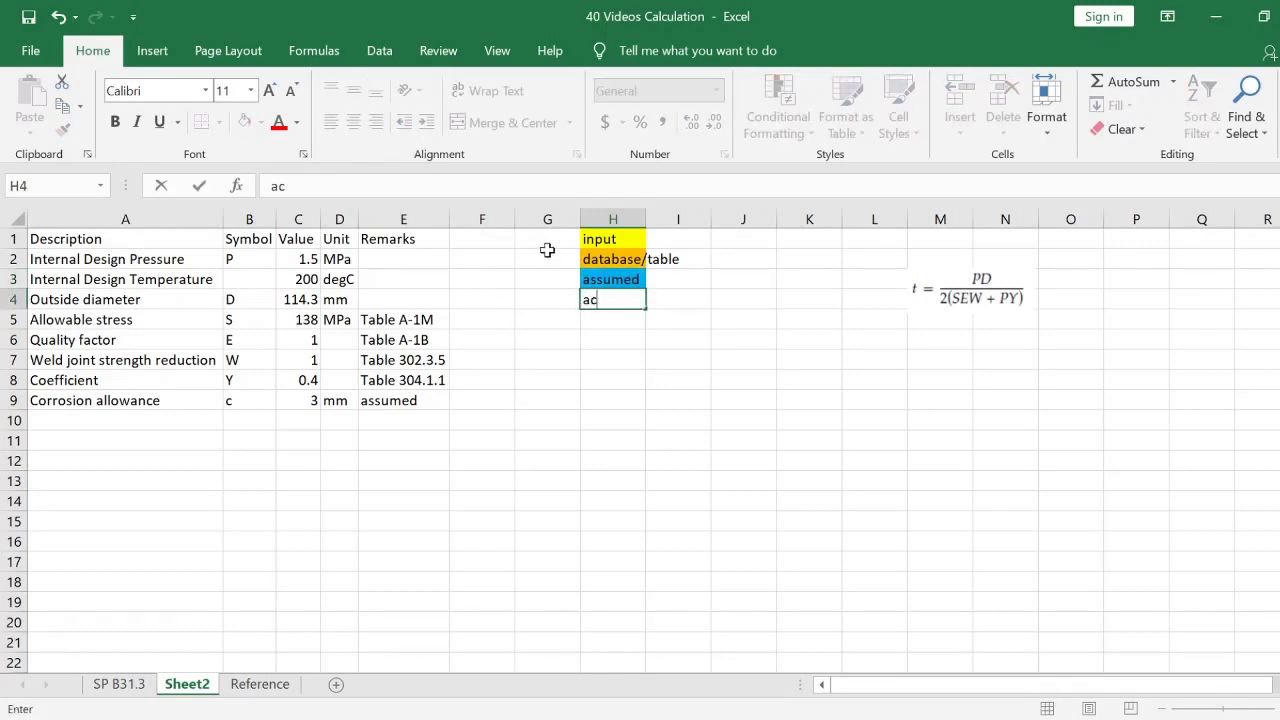
type("s")
key("BackSpace")
key("BackSpace")
key("BackSpace")
type("cul")
type("ate")
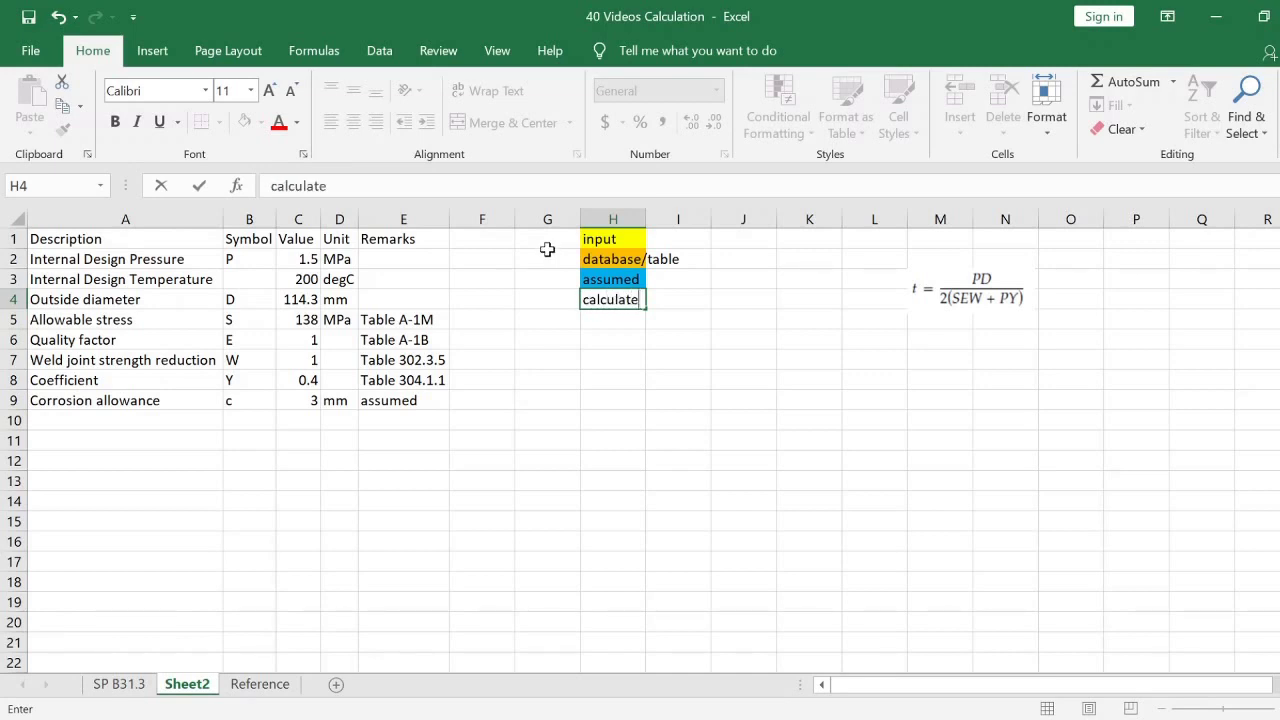
type("d")
key("Return")
key("Up")
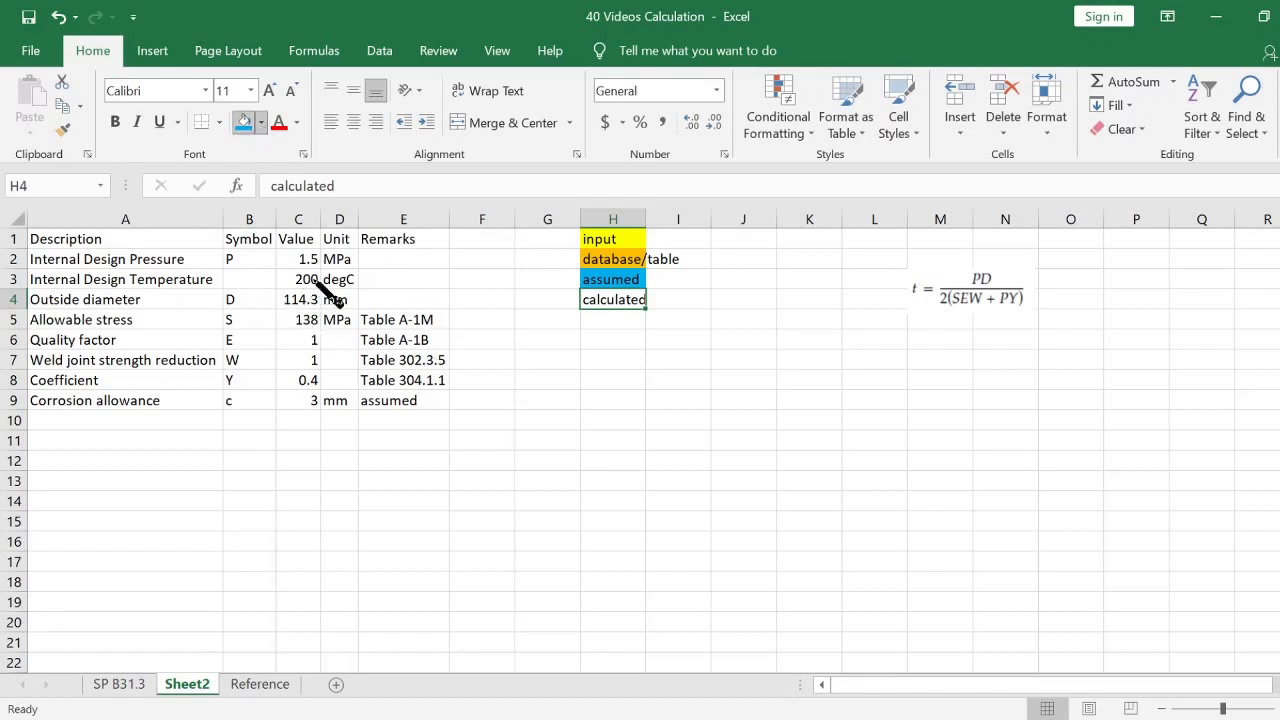
left_click(660, 338)
Autofit column H to the legend text and save the workbook
key("ctrl+a")
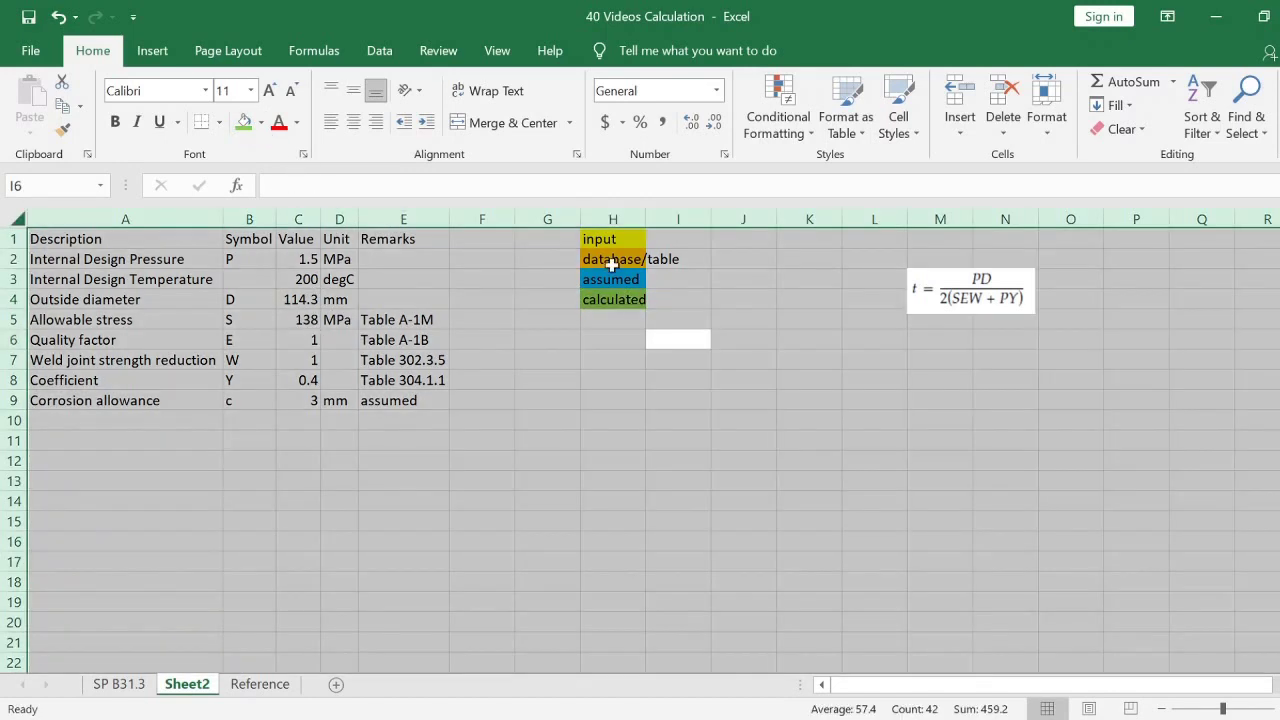
double_click(581, 217)
left_click(583, 338)
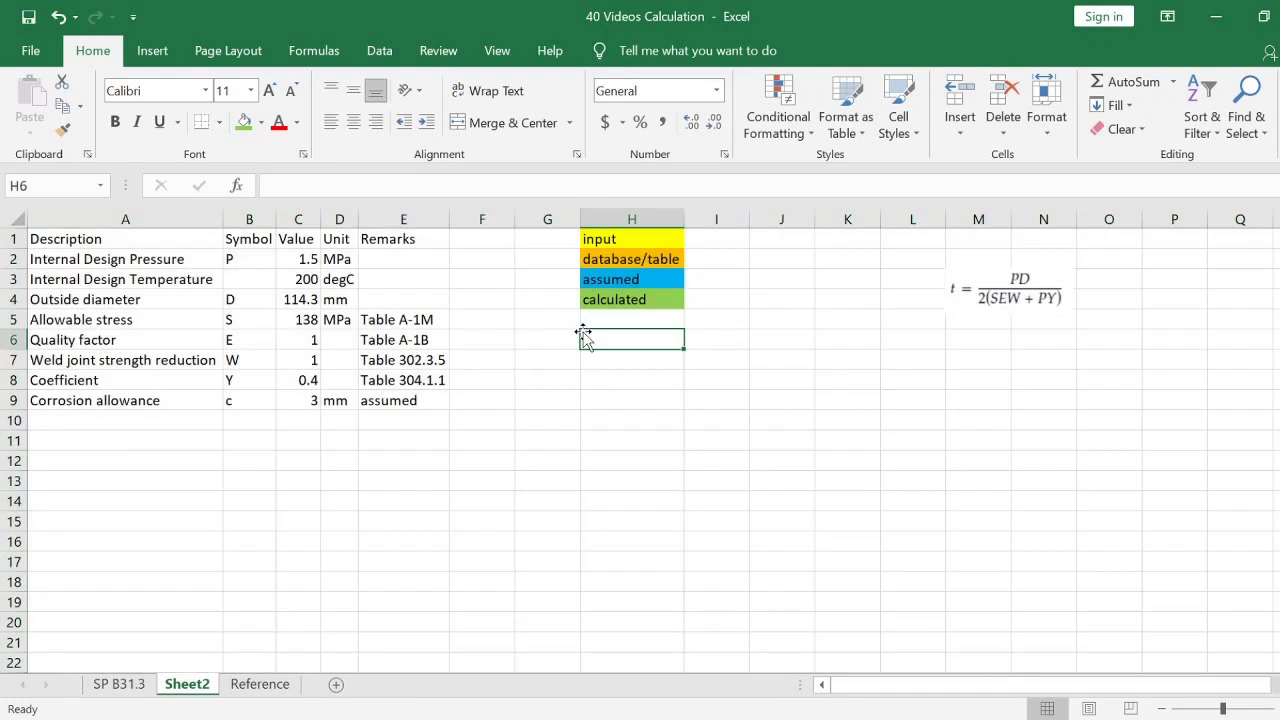
key("ctrl+s")
Add a Required thickness row in row 10 with symbol t and unit mm
left_click(180, 427)
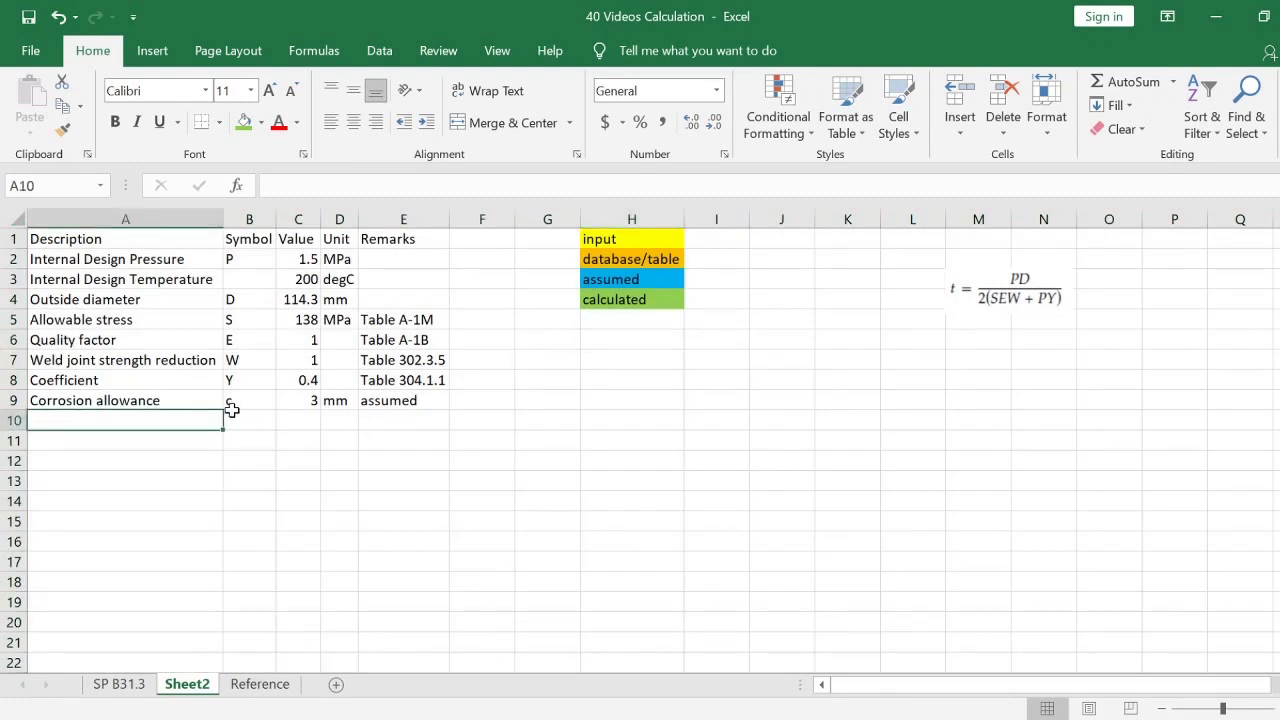
type("Required")
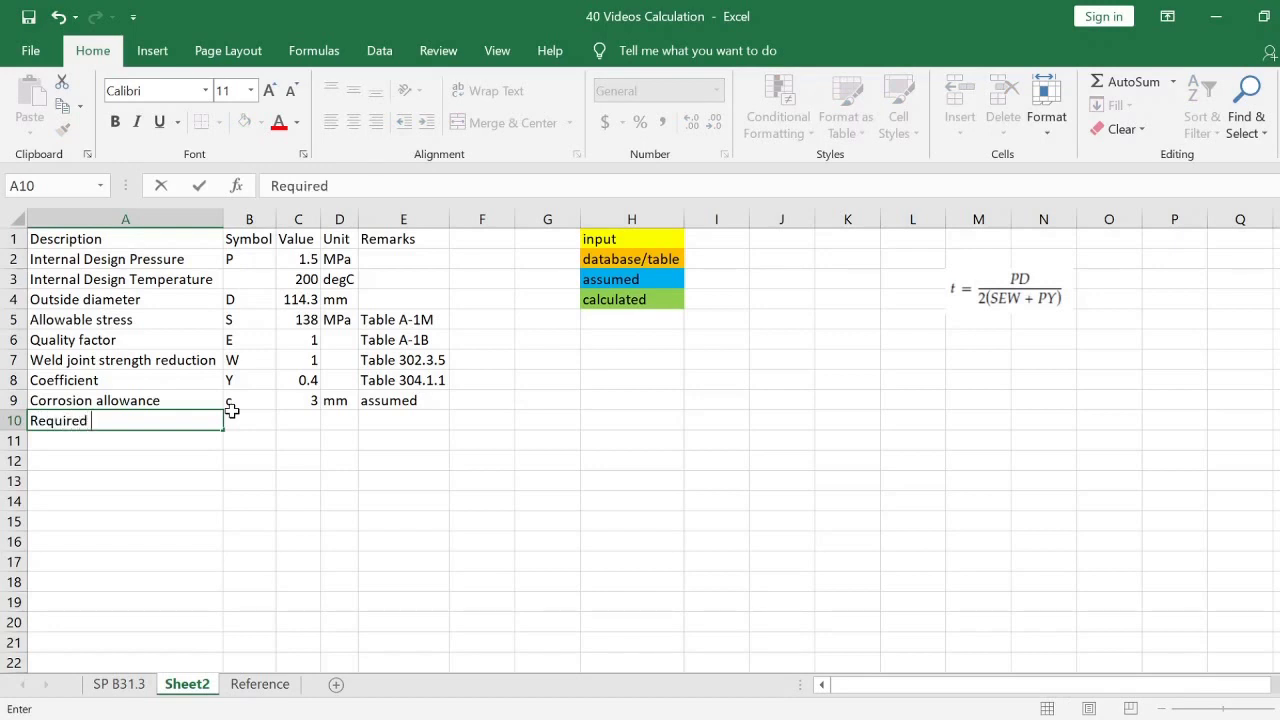
type(" thickness")
key("Return")
left_click(232, 416)
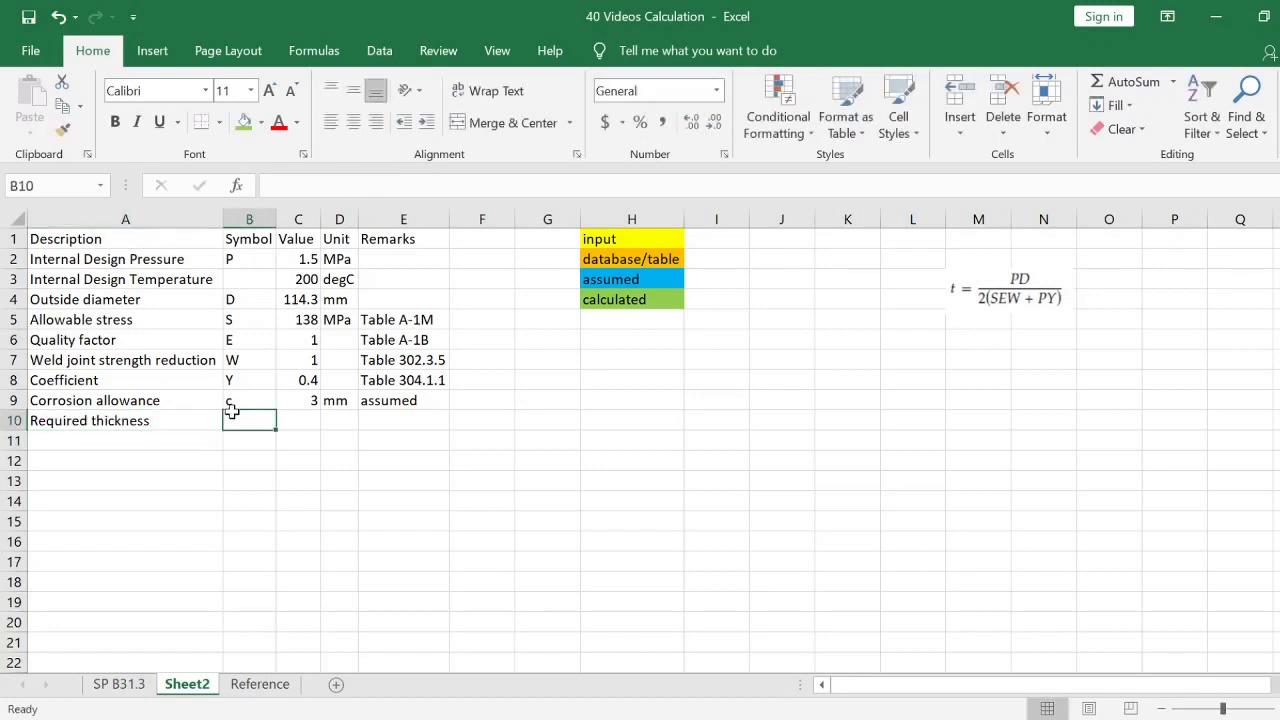
type("t")
key("Tab")
key("Tab")
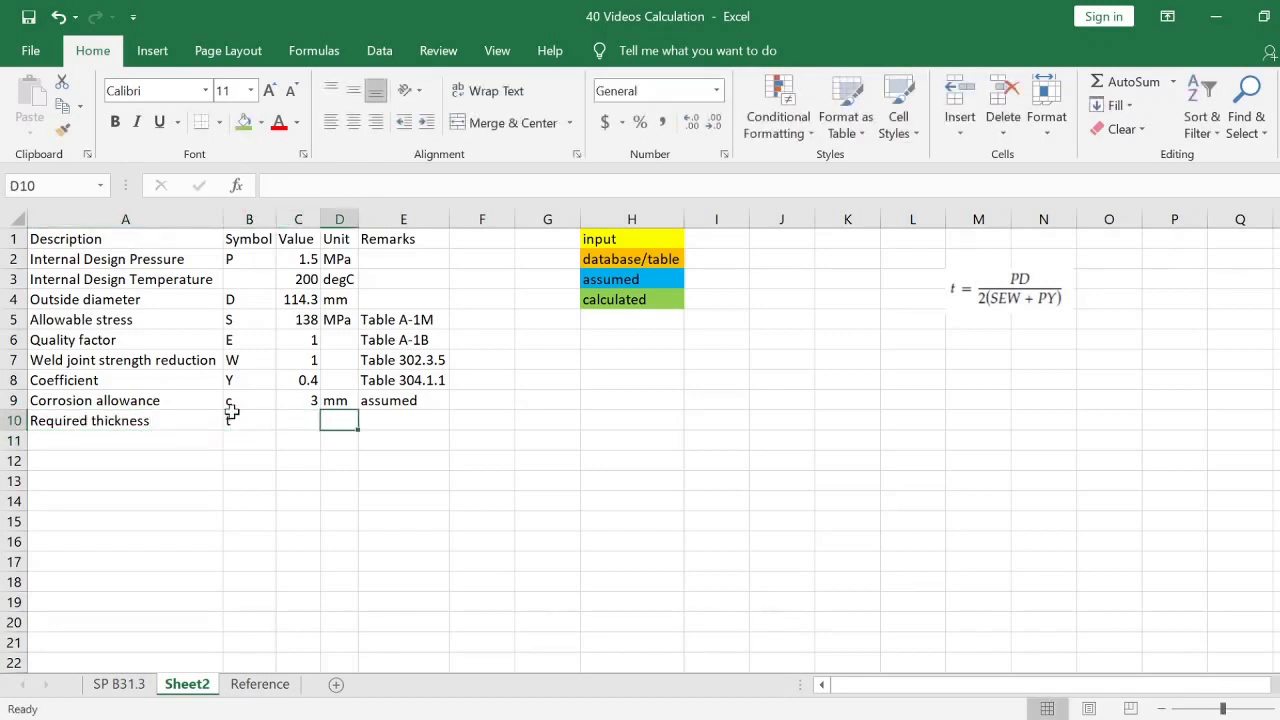
type("mm")
key("Return")
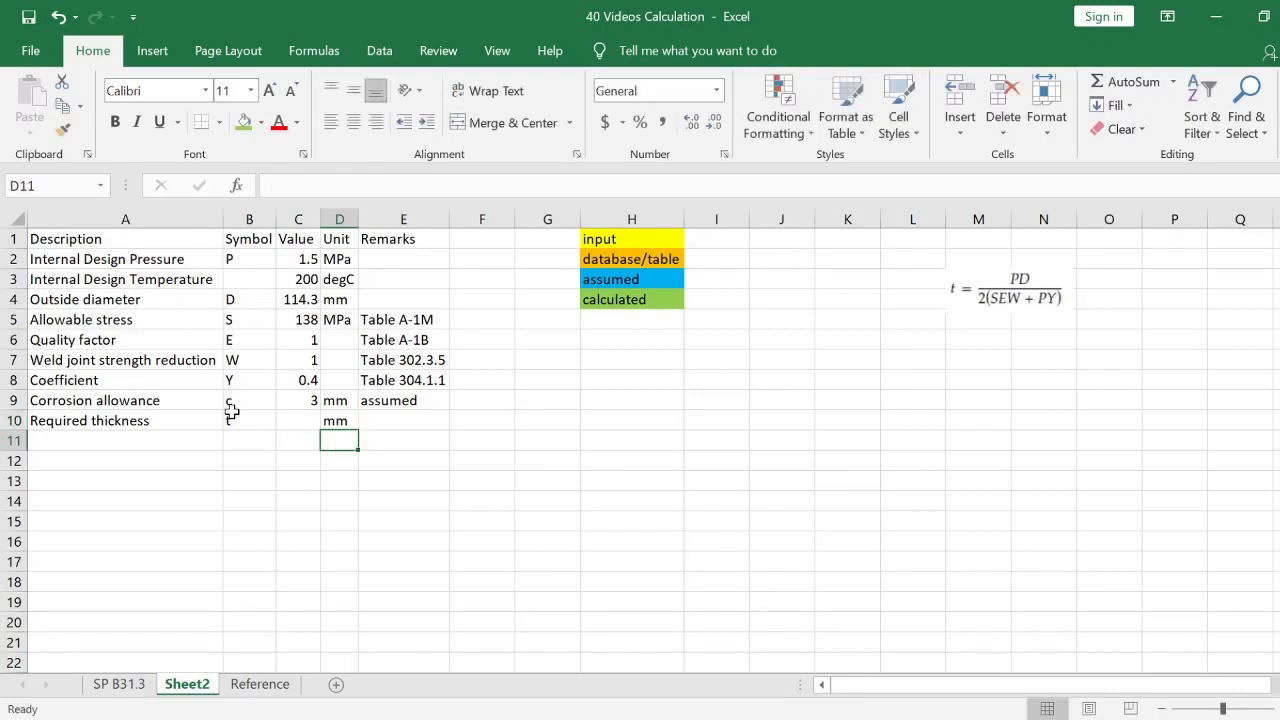
key("Up")
key("Left")
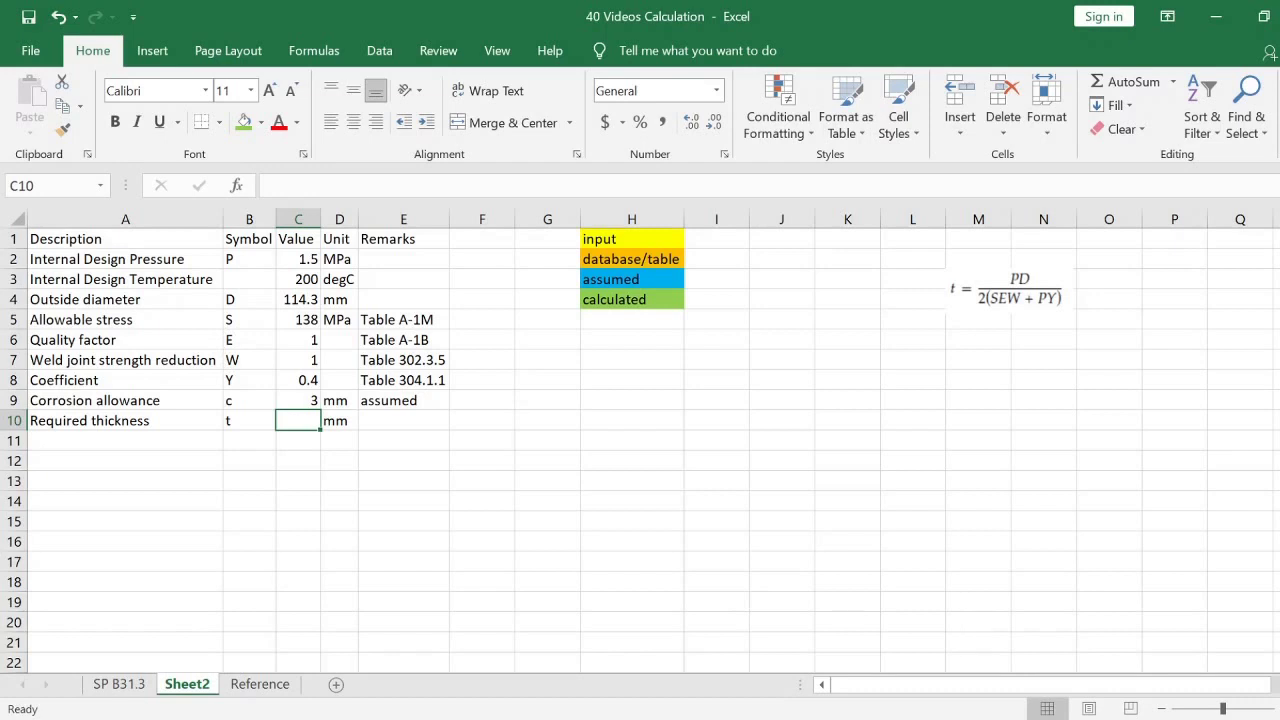
Begin the C10 formula as C2*C4 over 2 times C5*C6*C7
type("=")
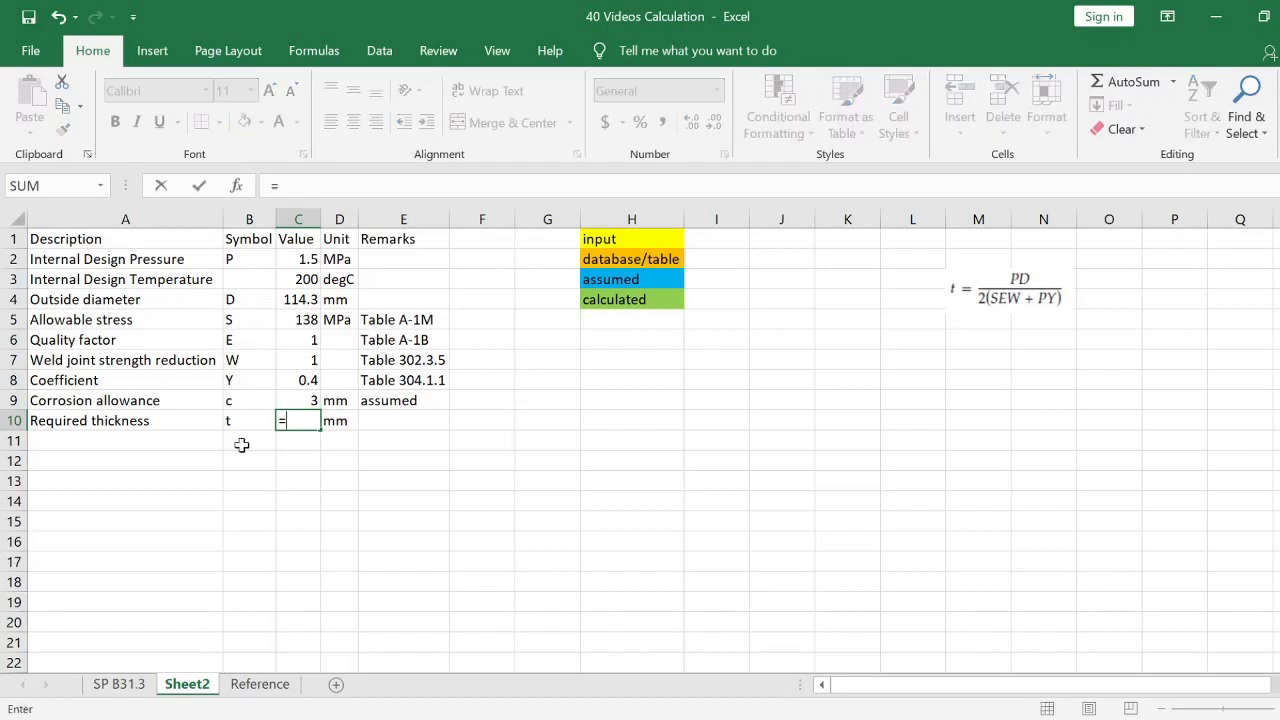
type("()/(")
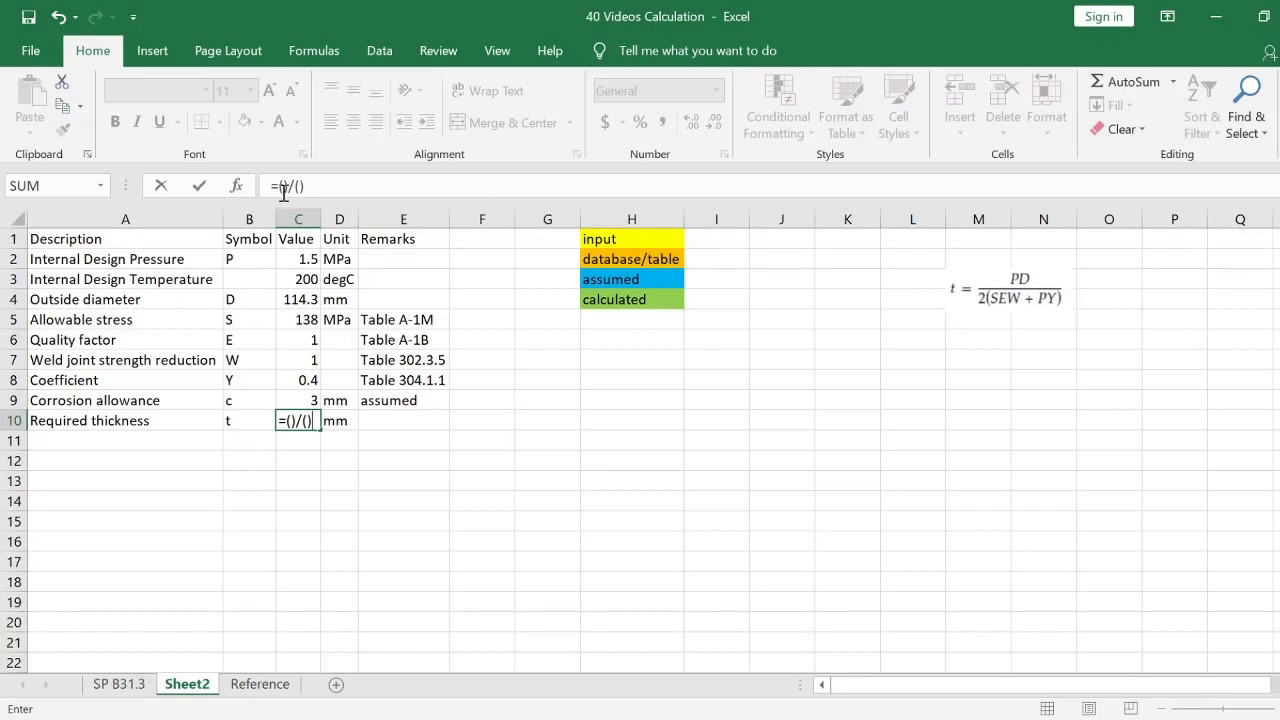
left_click(308, 260)
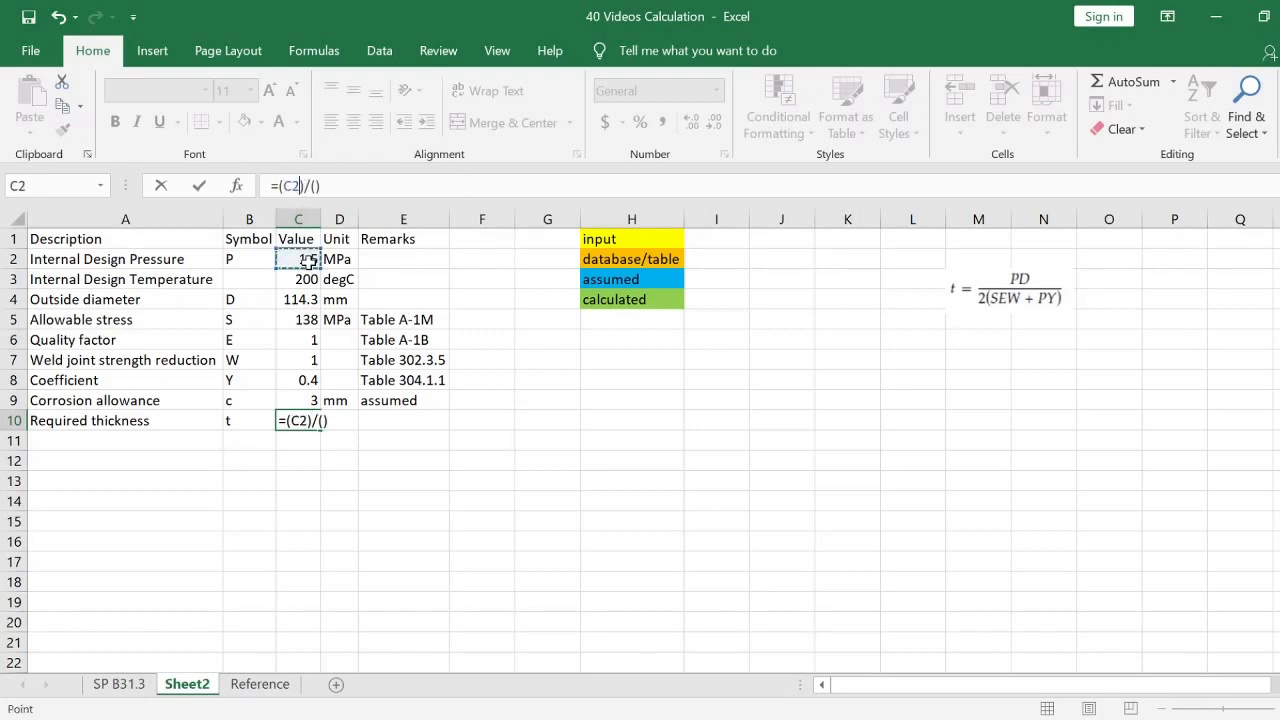
type("*")
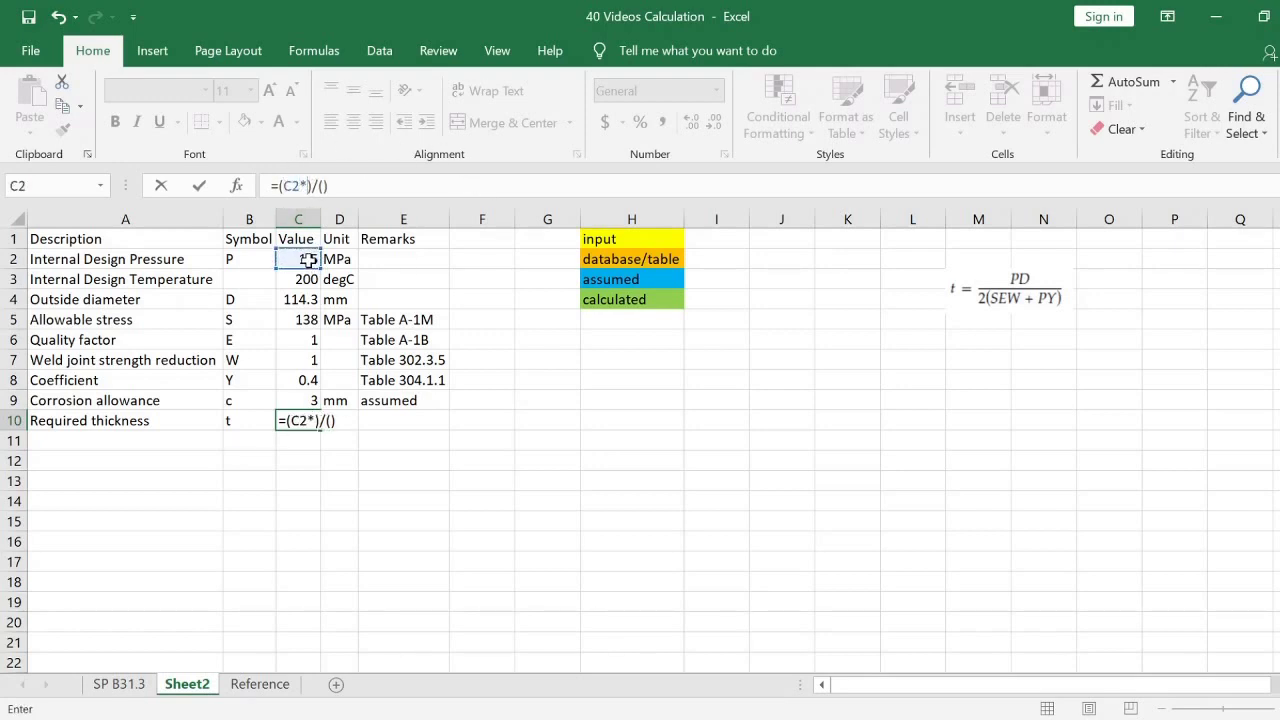
left_click(296, 301)
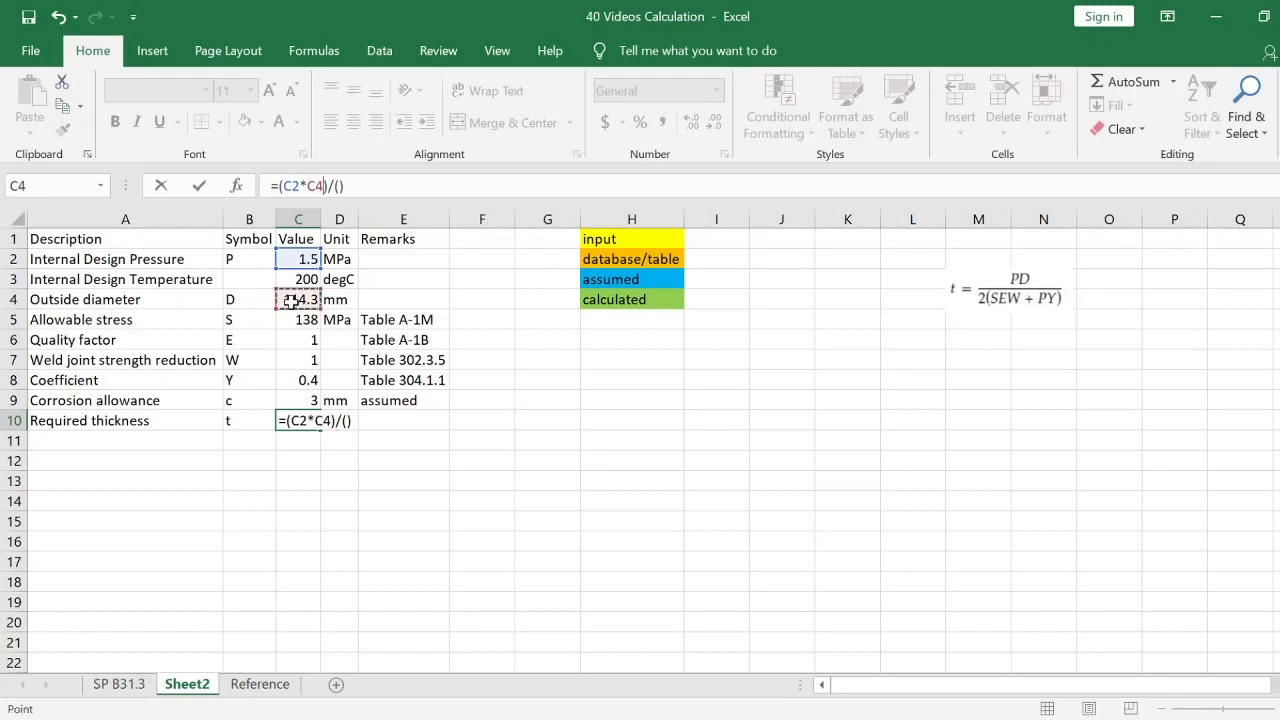
left_click(340, 186)
type("2*")
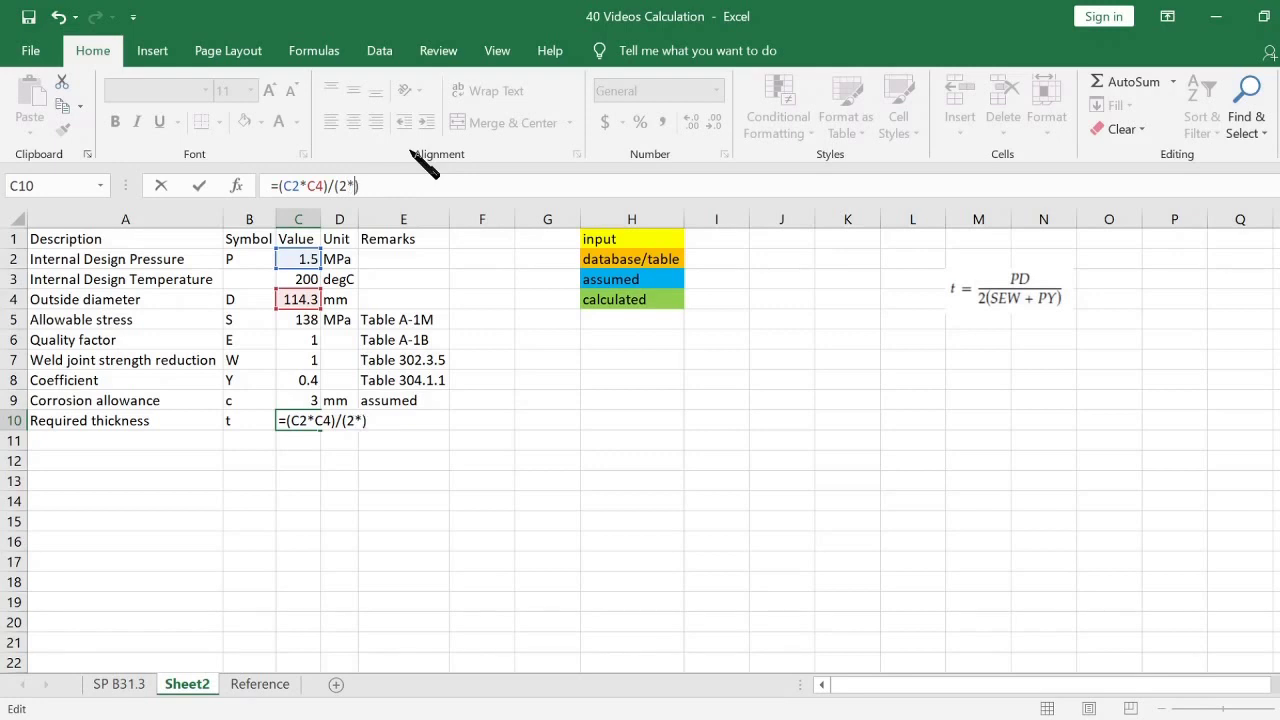
type("()")
type("()+")
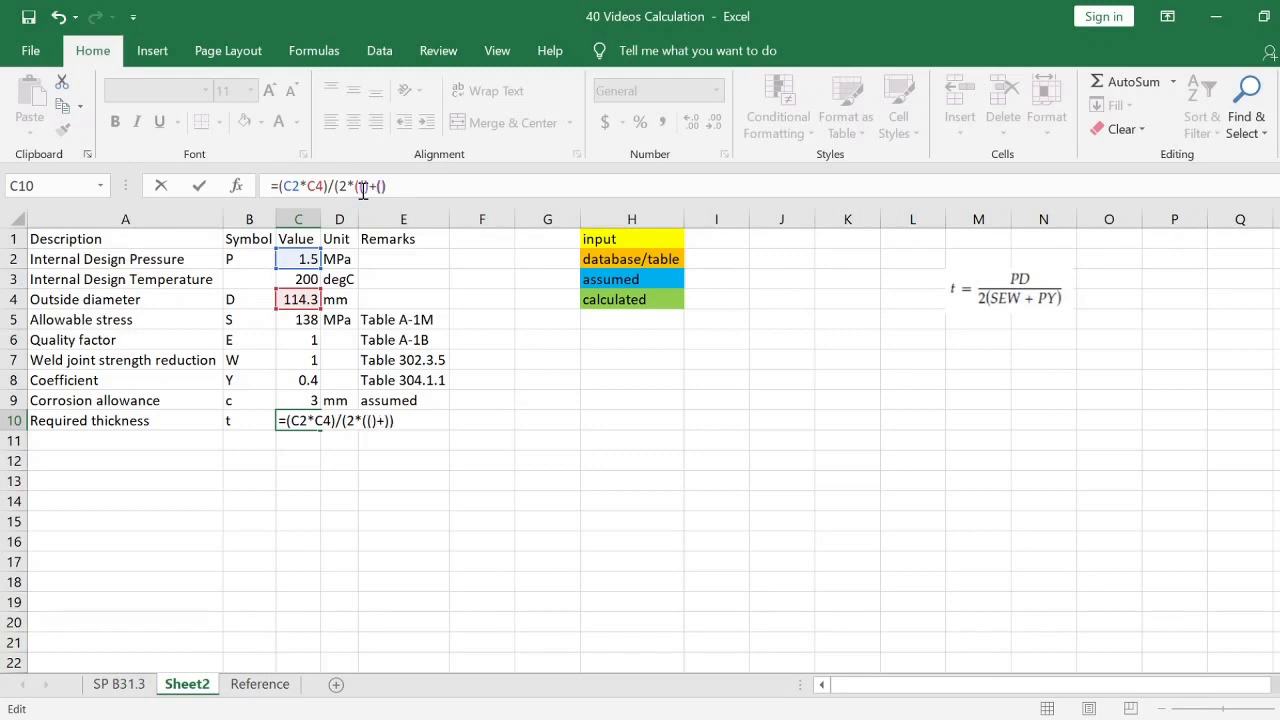
type("()")
left_click(300, 320)
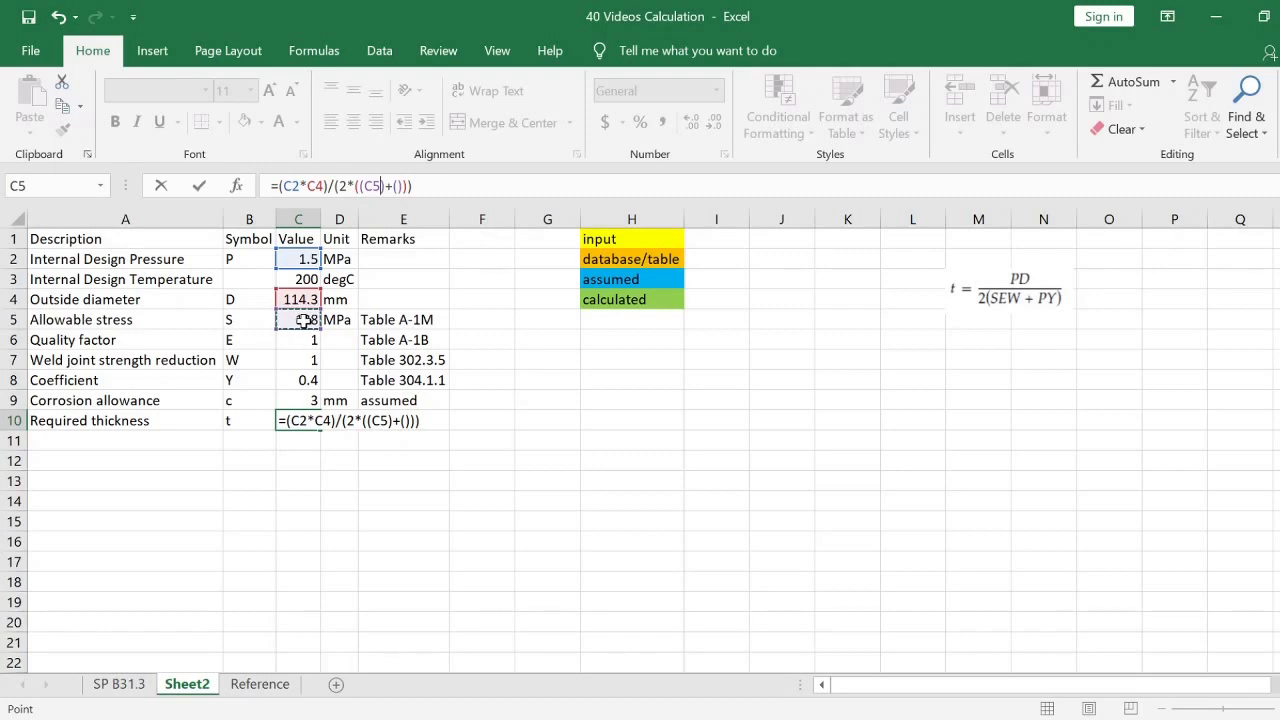
type("*")
left_click(310, 342)
type("*")
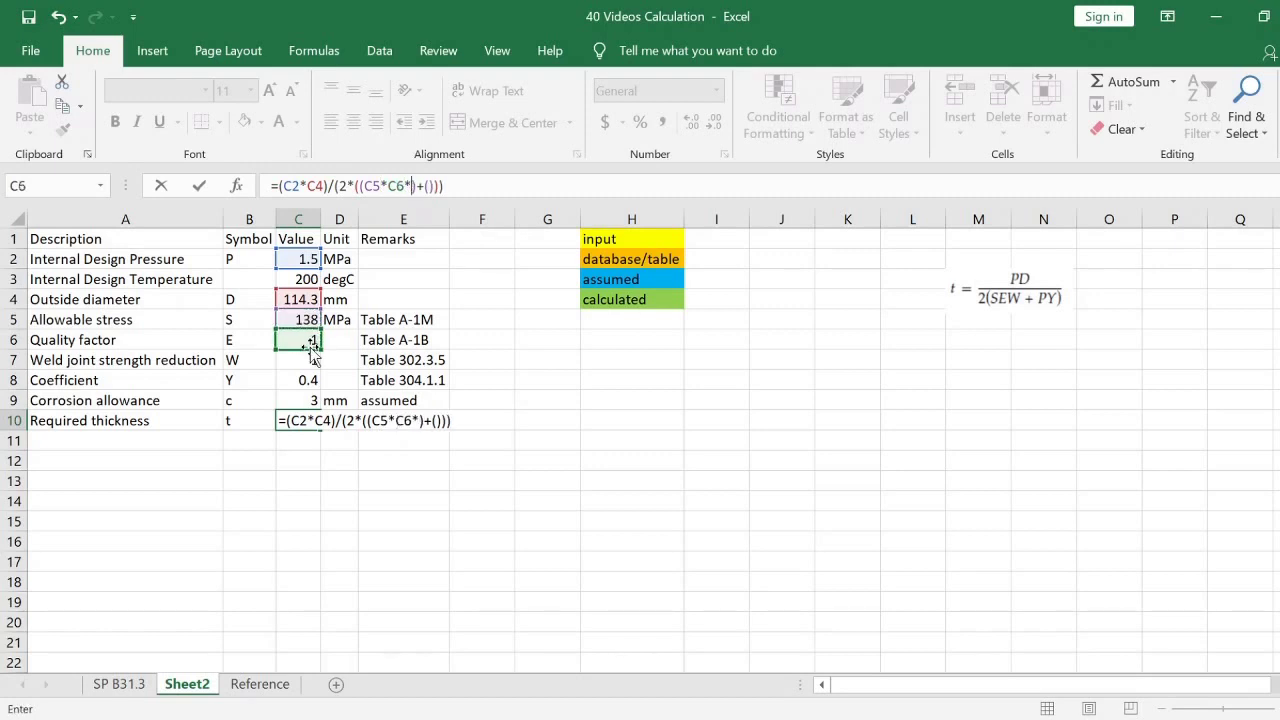
left_click(310, 362)
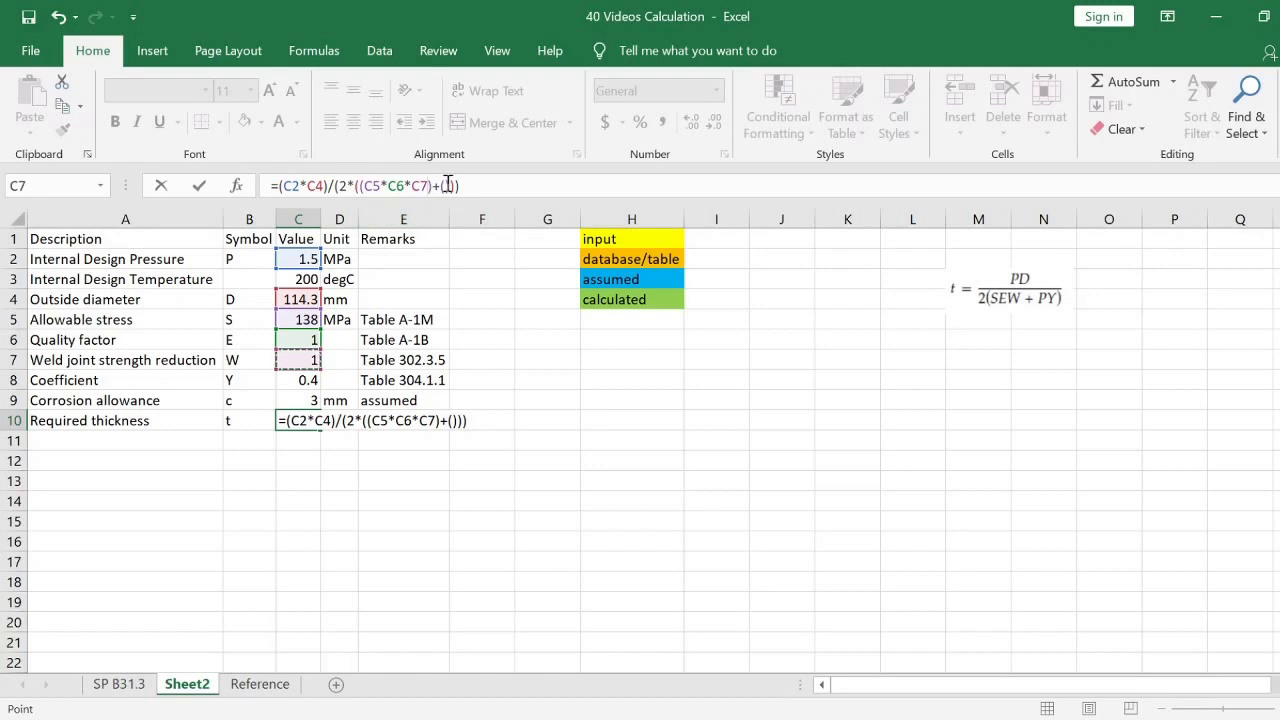
Finish the formula with the C2*C8 term plus corrosion allowance C9
left_click(447, 186)
left_click(300, 258)
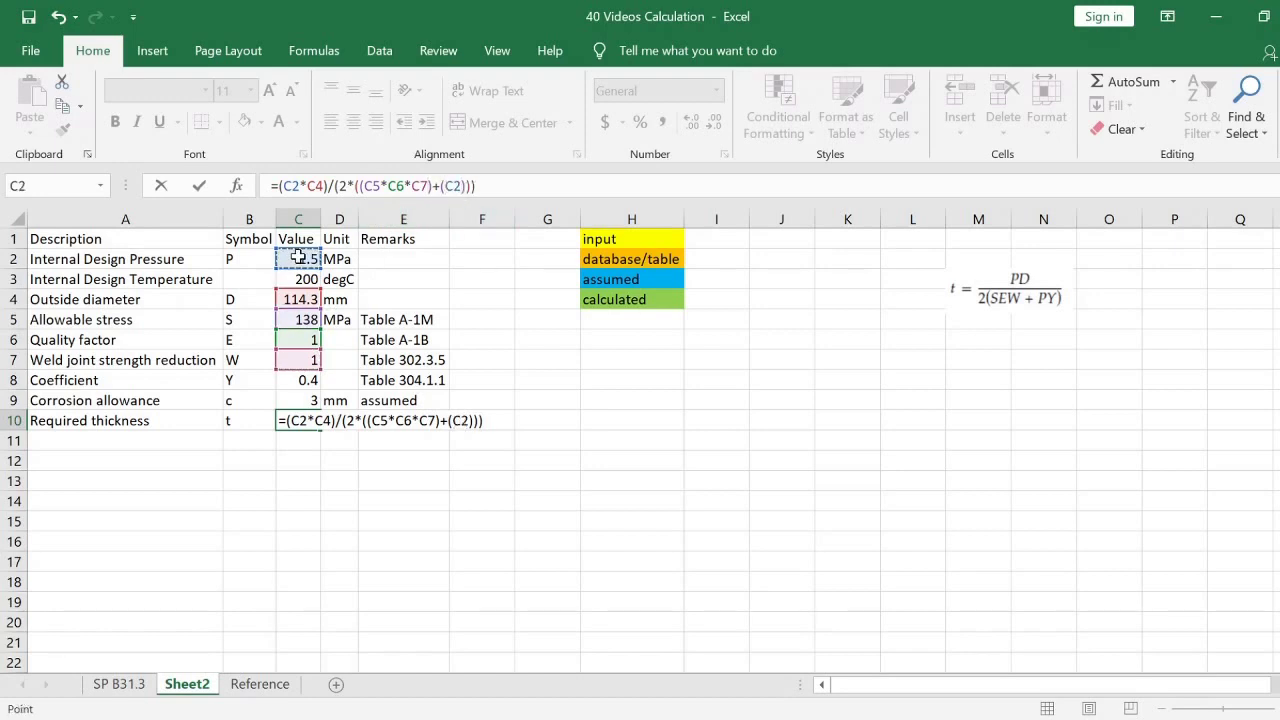
type("*")
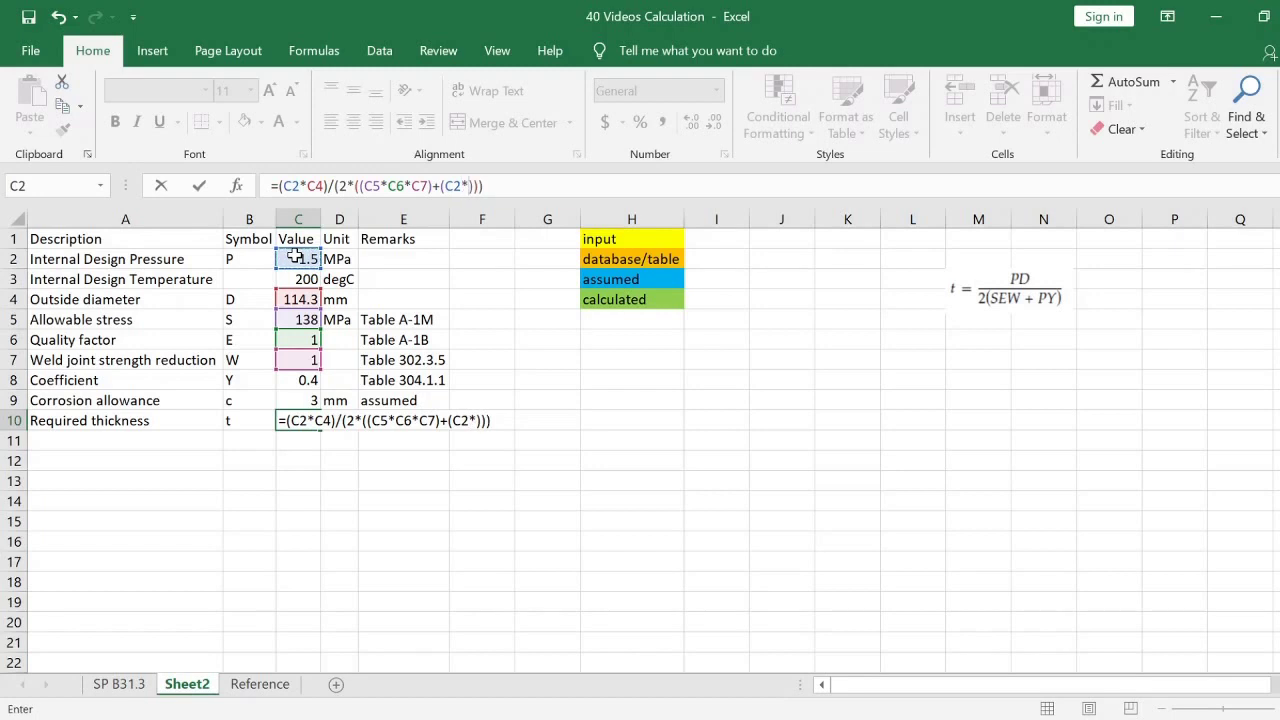
left_click(302, 379)
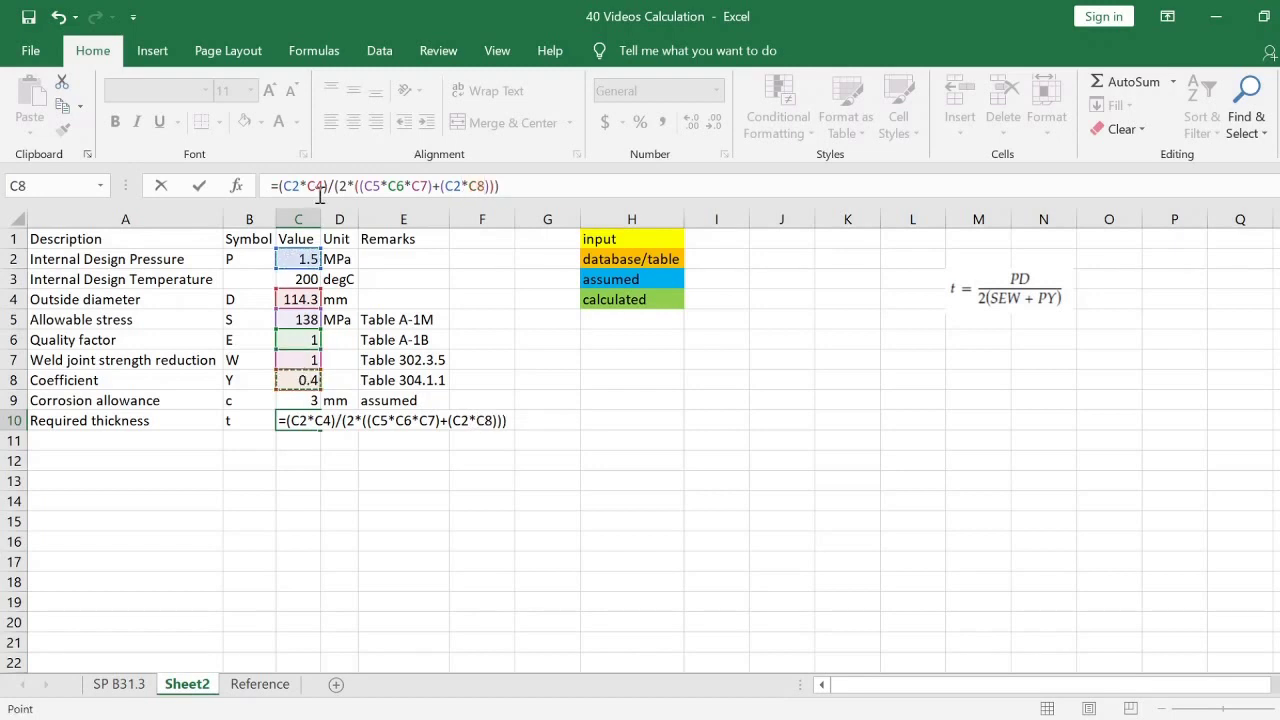
left_click(281, 185)
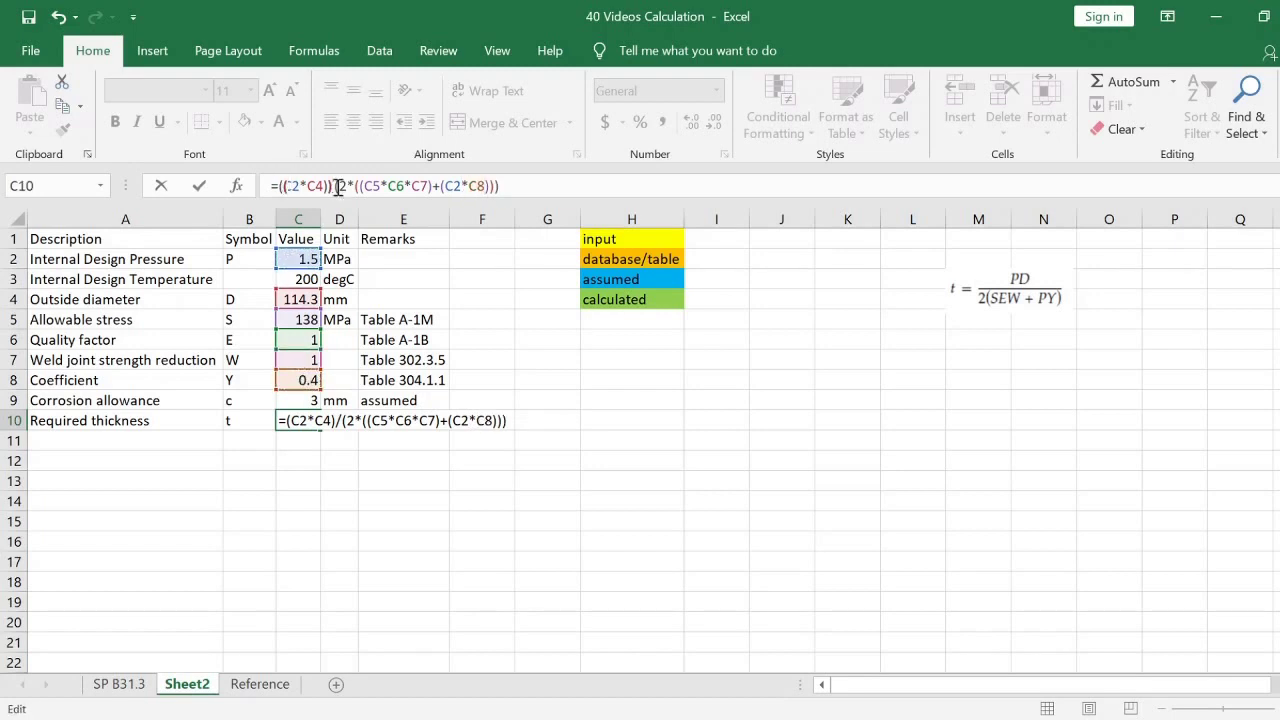
type("(")
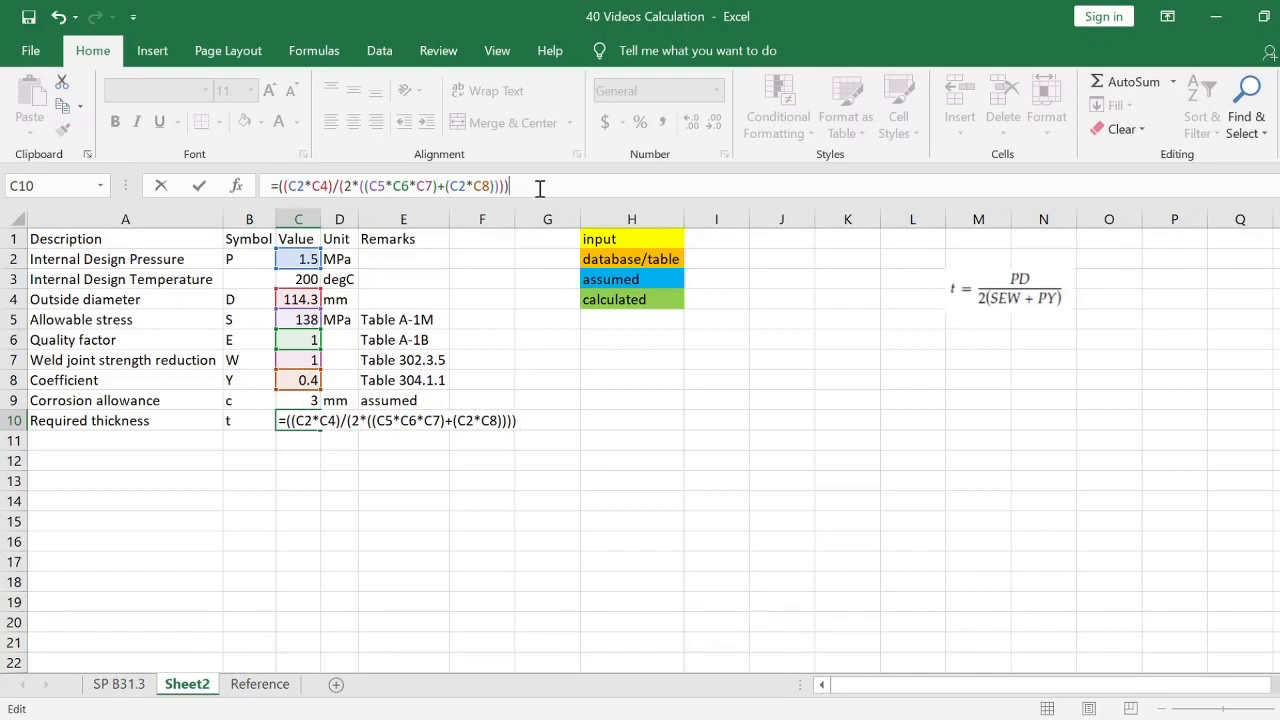
left_click(306, 400)
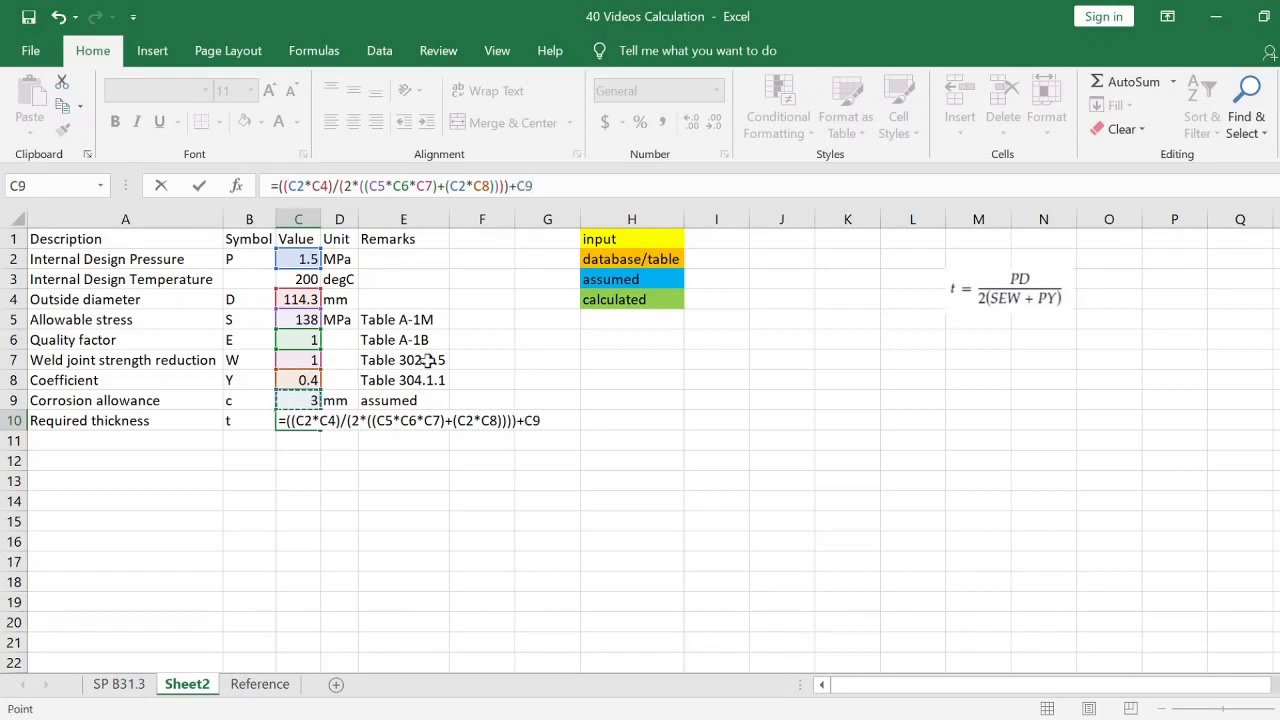
key("Return")
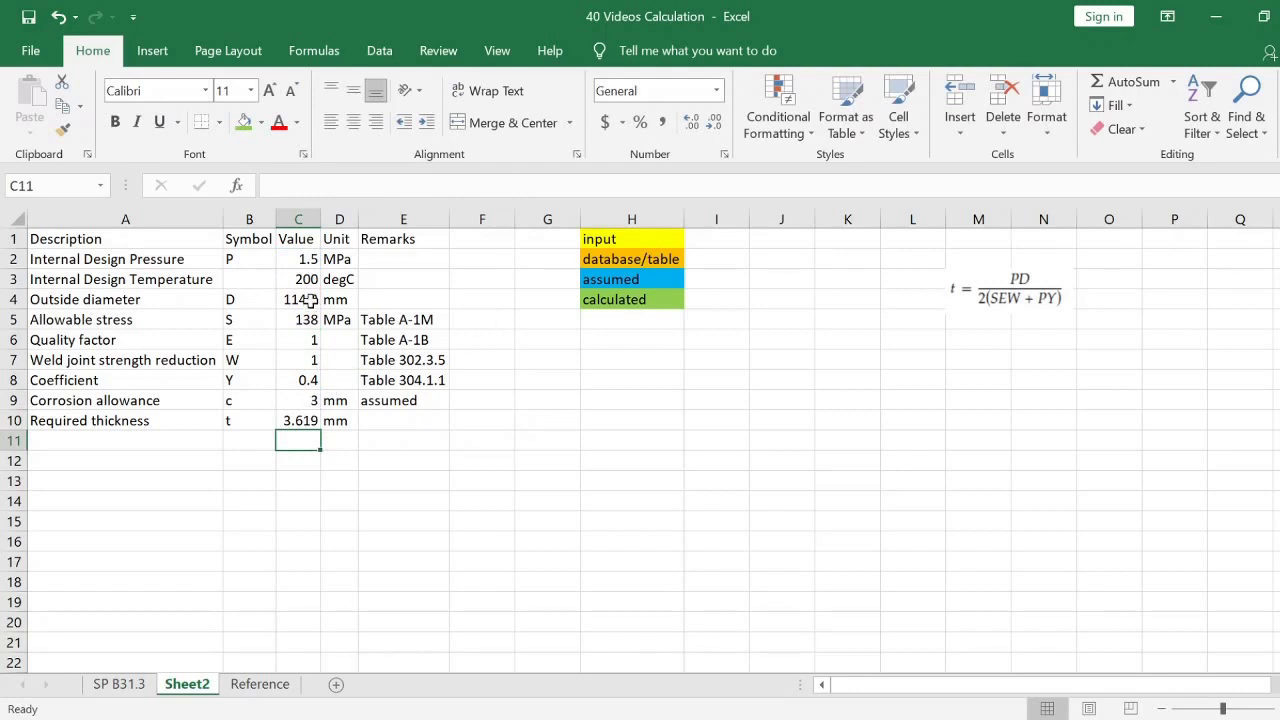
Show the required thickness at two decimals, 3.62 mm
left_click(302, 420)
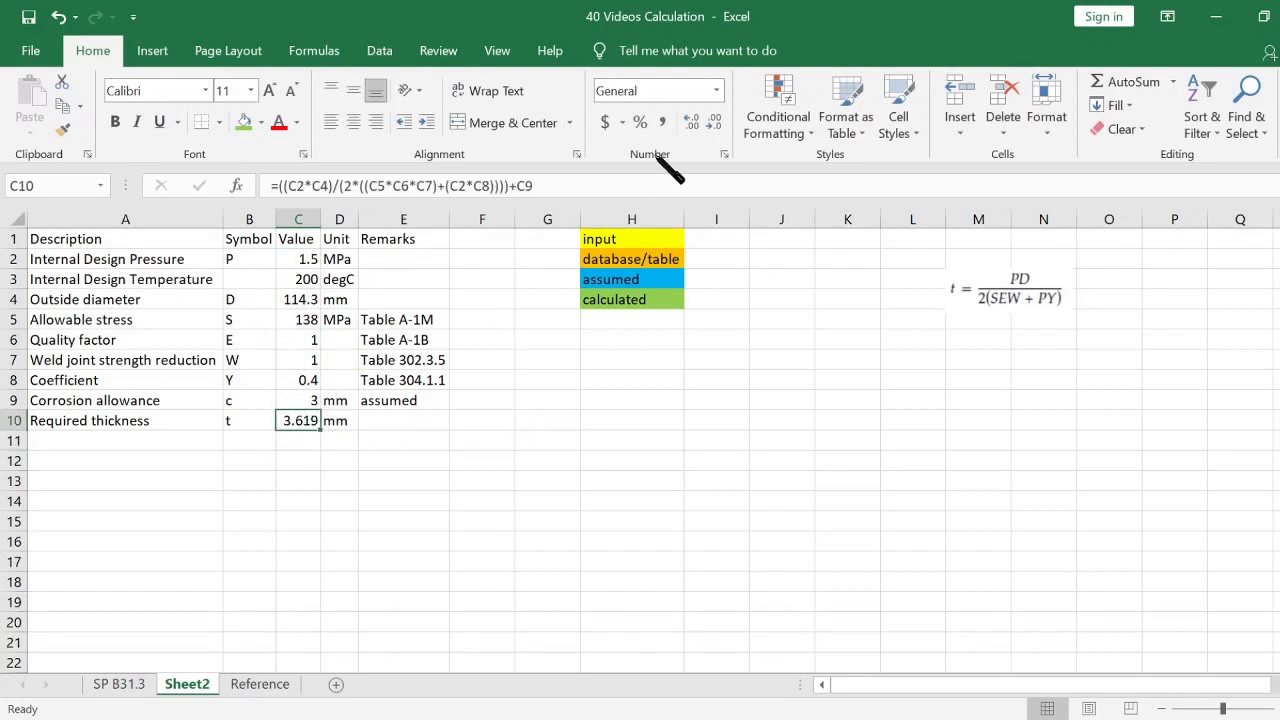
left_click(714, 121)
left_click(714, 121)
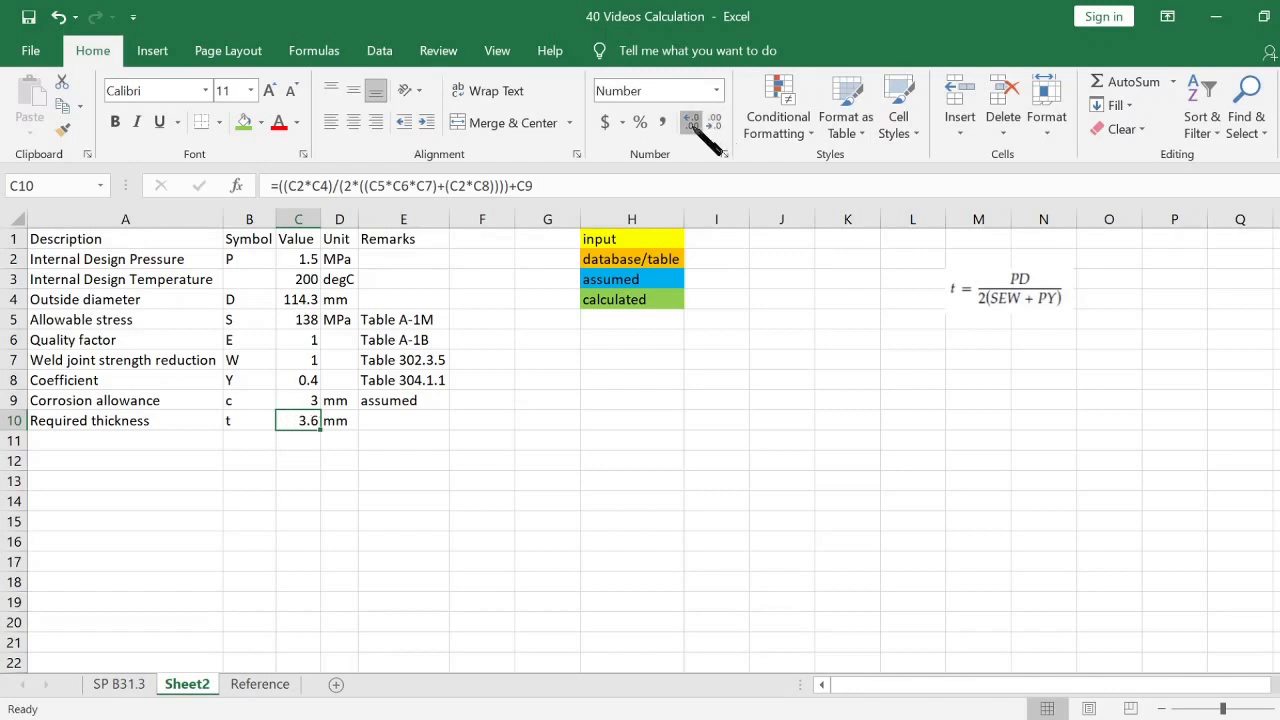
left_click(690, 121)
left_click(503, 420)
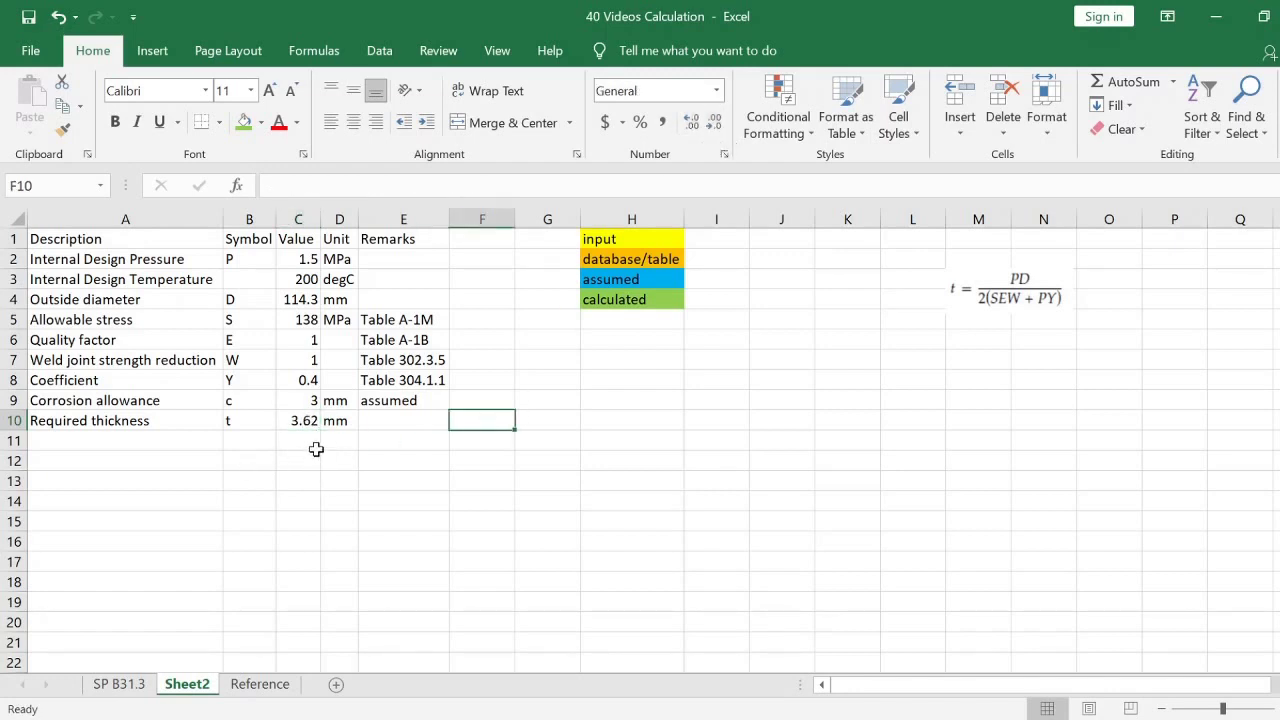
Fill the design pressure and temperature inputs C2:C3 yellow
left_click(300, 259)
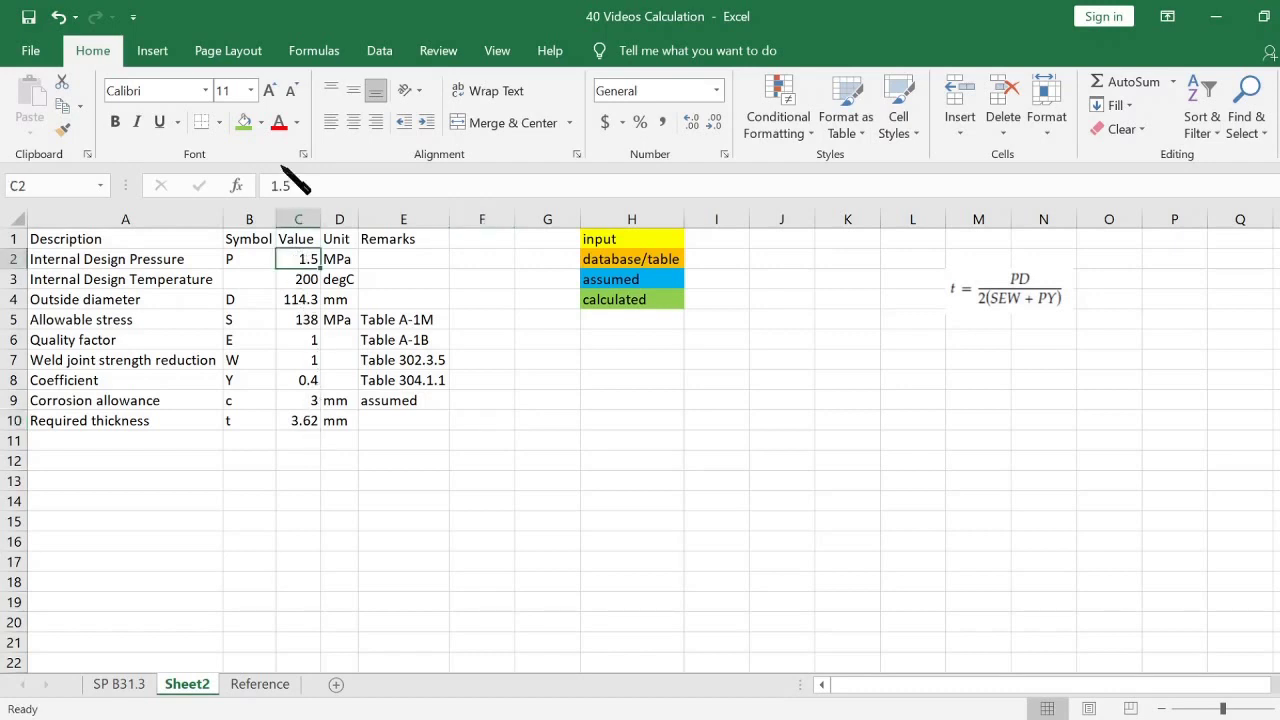
left_click(261, 122)
left_click(298, 283)
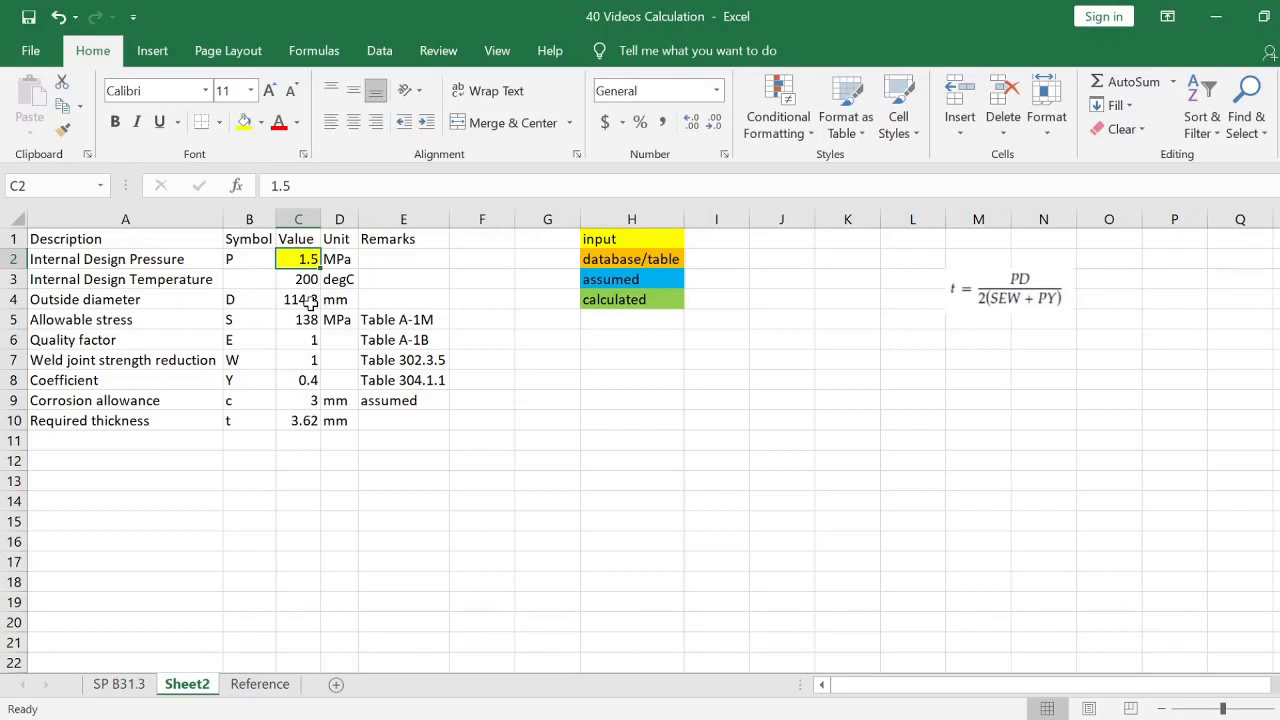
left_click(300, 280)
left_click(245, 120)
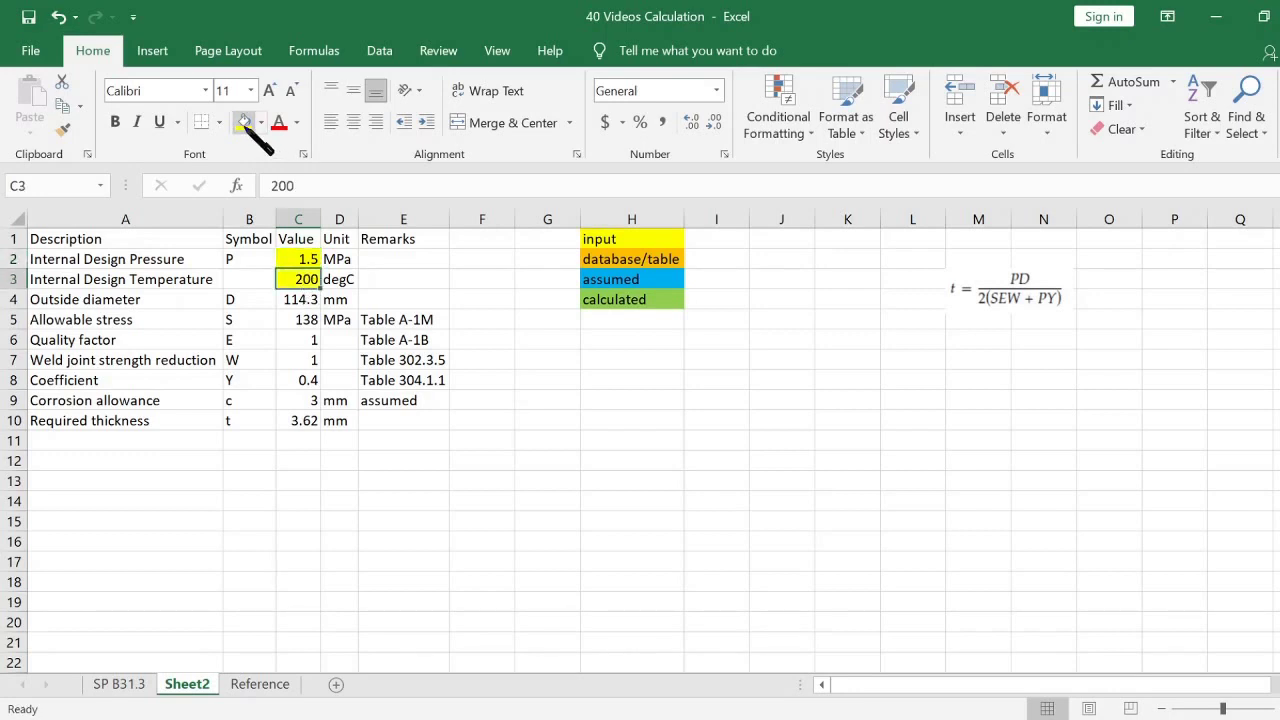
Fill the outside diameter and table-sourced values C4:C8 orange
left_click(301, 300)
left_click(244, 121)
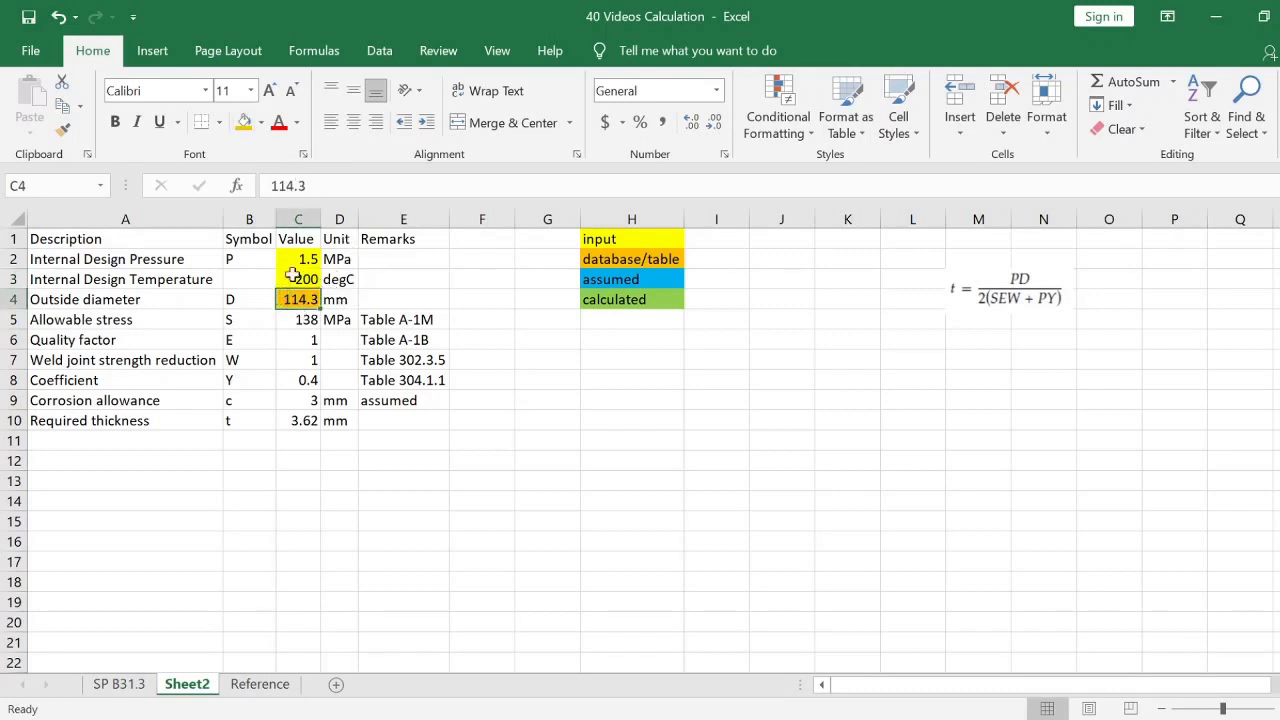
key("Down")
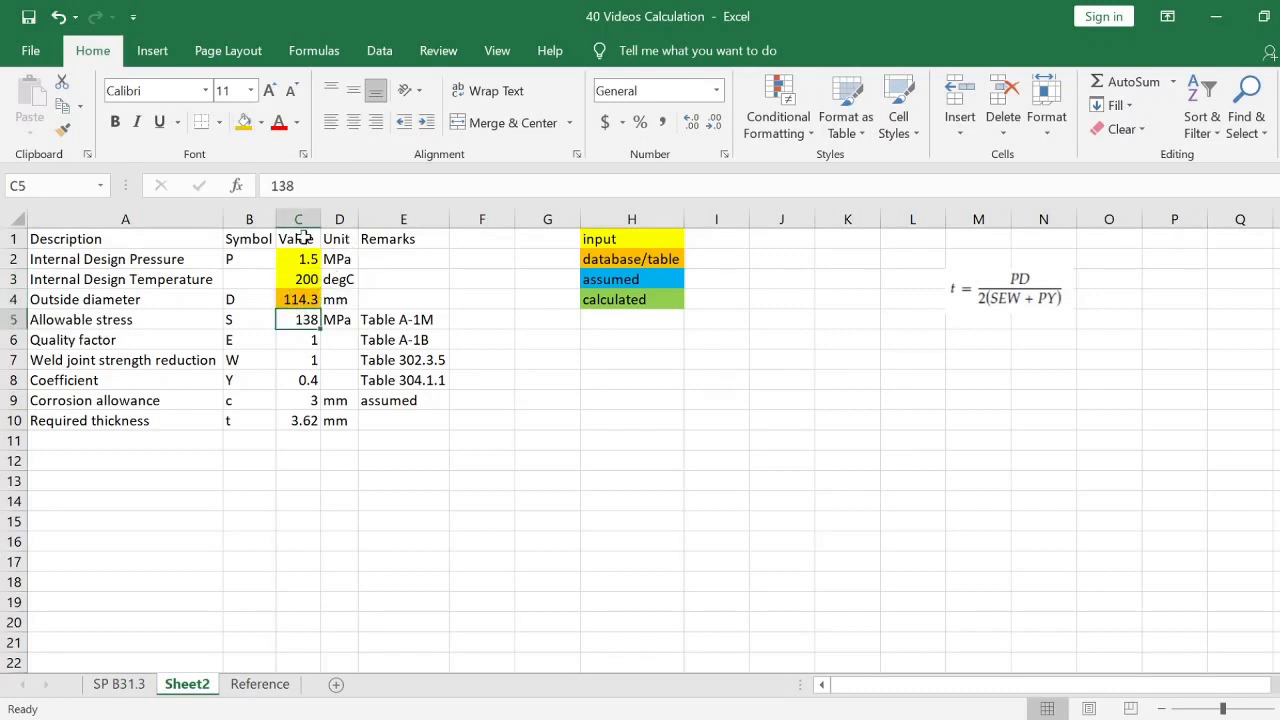
key("shift+Down")
key("shift+Down")
key("shift+Down")
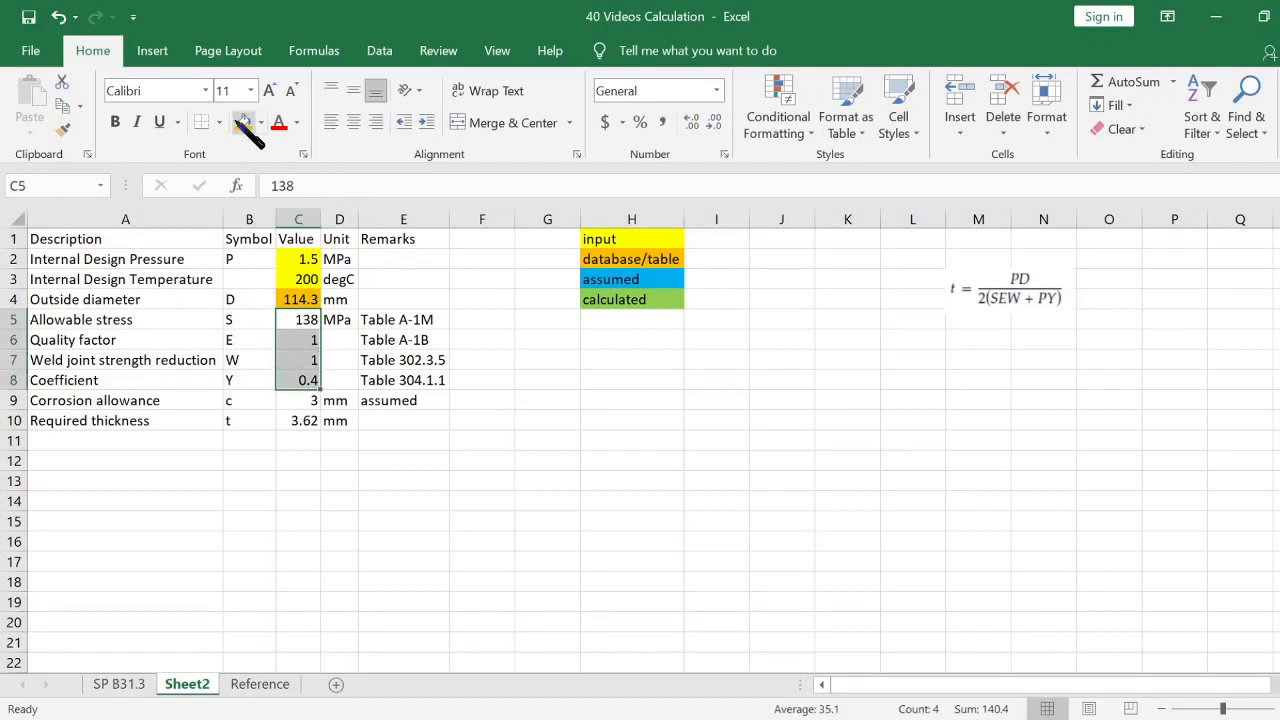
left_click(242, 121)
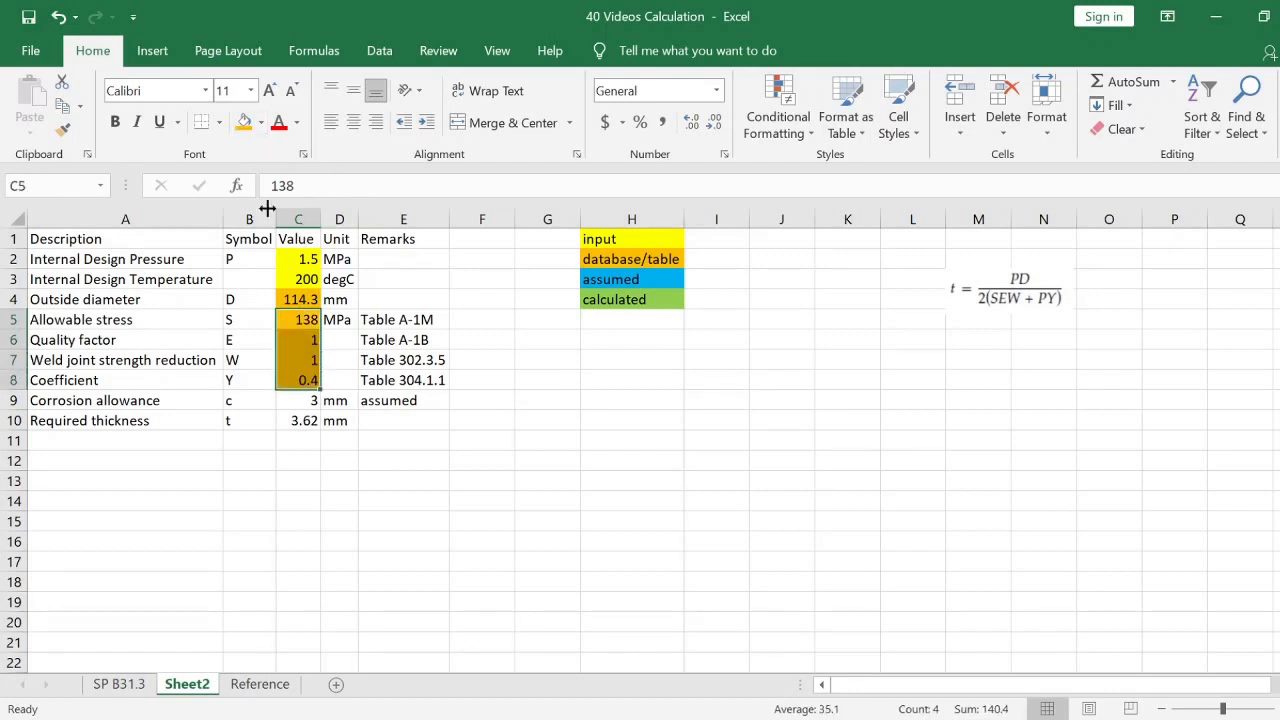
Fill the corrosion allowance C9 blue and the required thickness C10 green
left_click(310, 401)
left_click(250, 121)
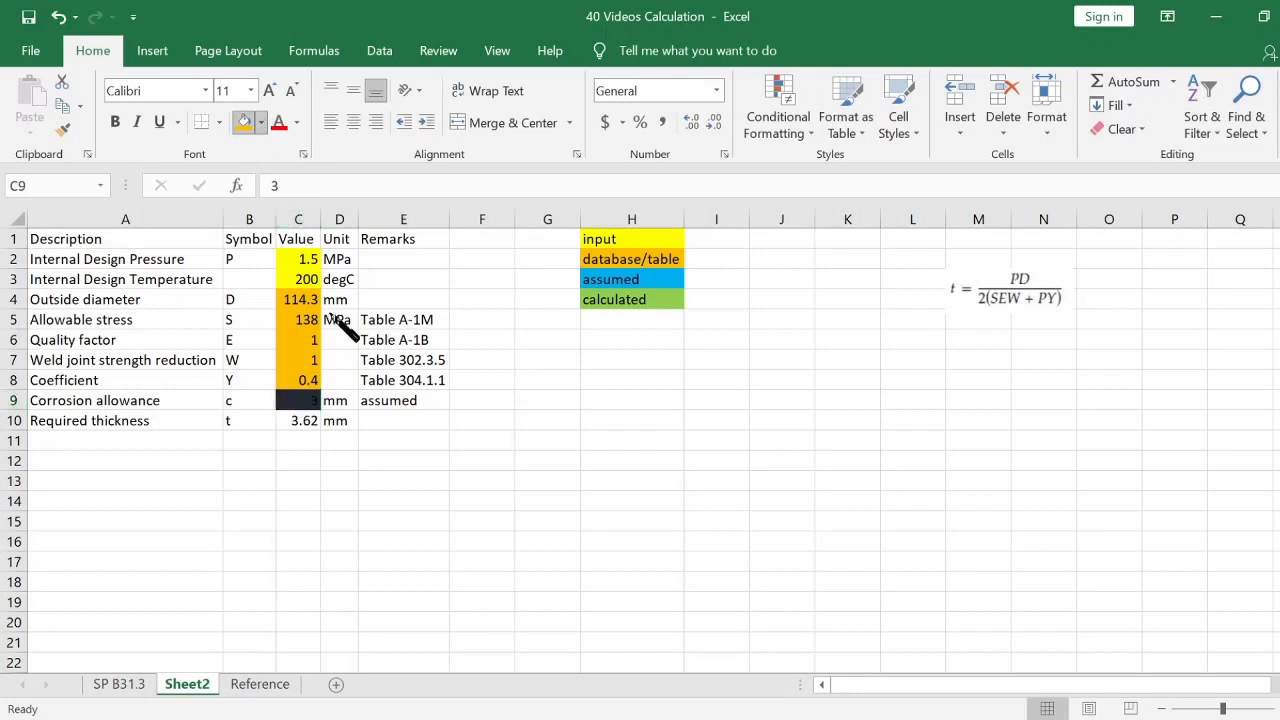
left_click(290, 418)
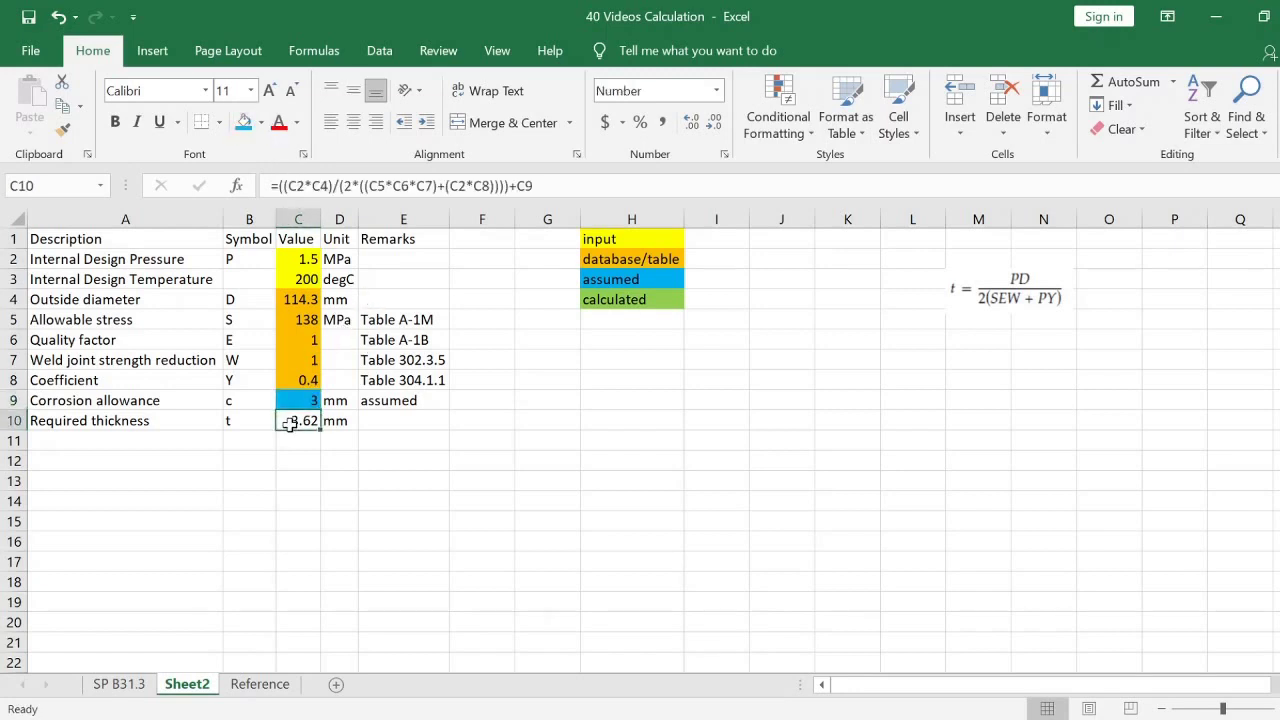
left_click(244, 121)
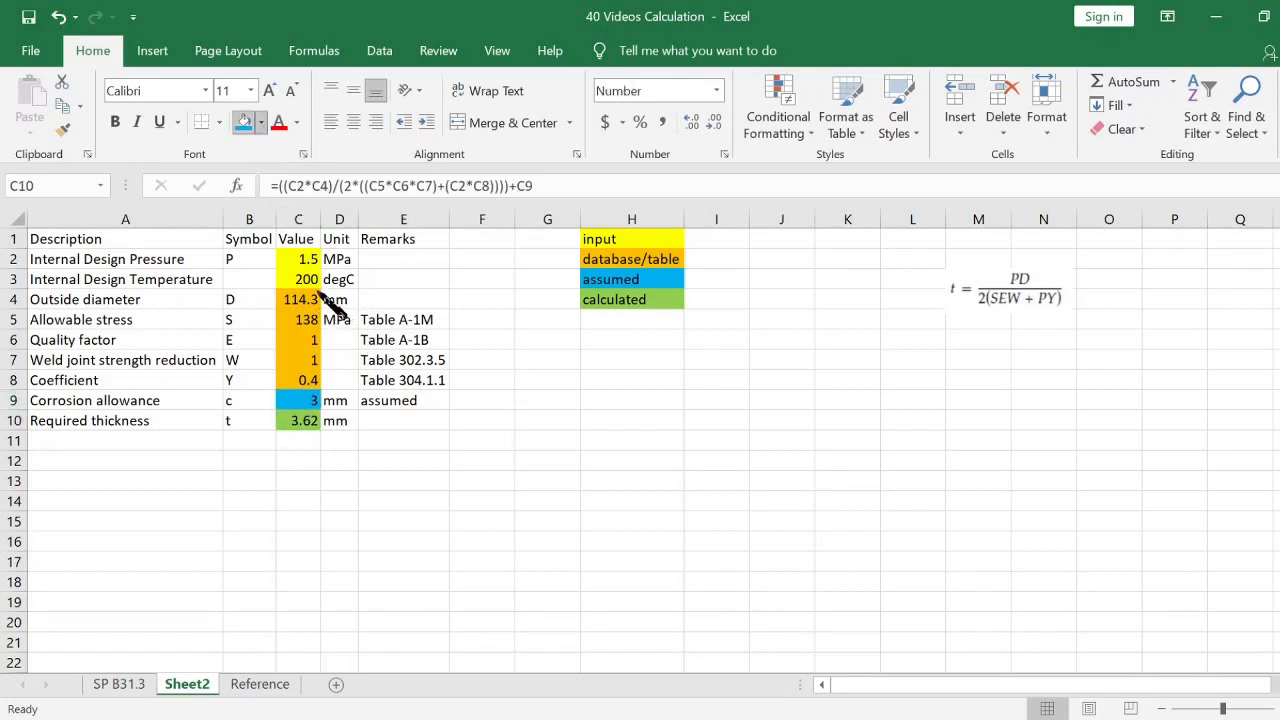
left_click(372, 491)
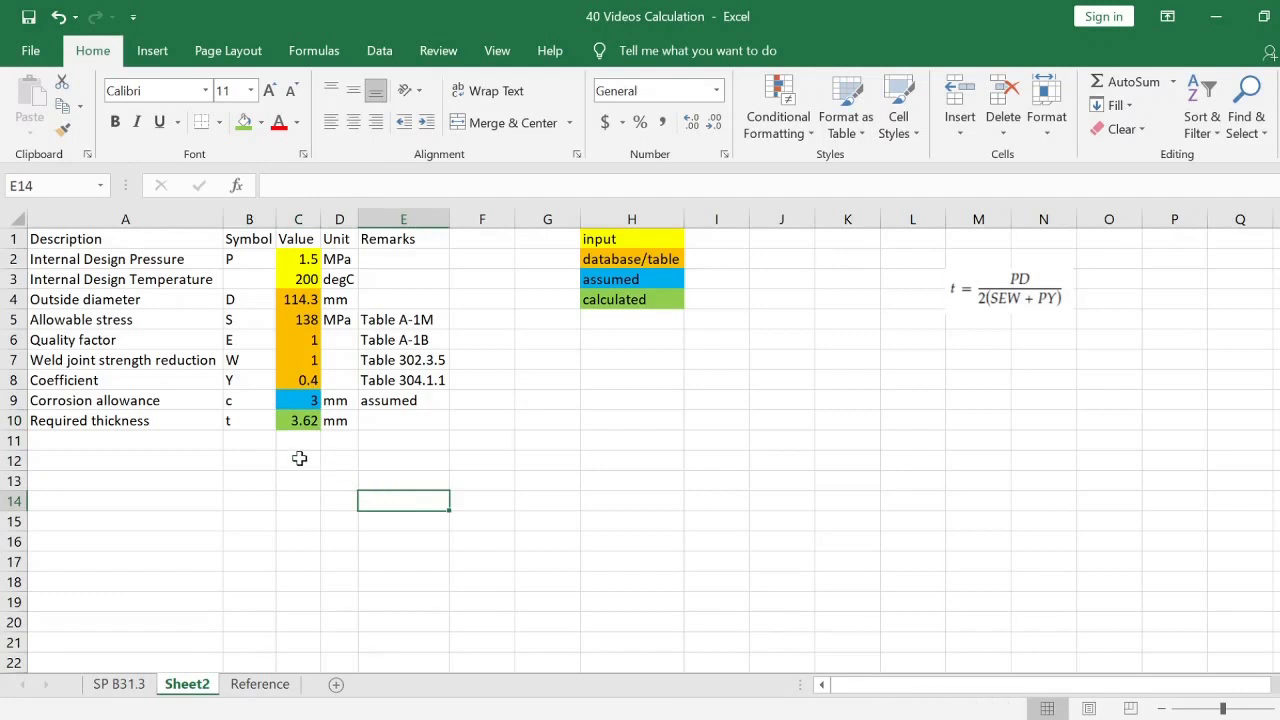
Add row 11 labelled 'Nominal thickness' with the symbol tn
left_click(161, 441)
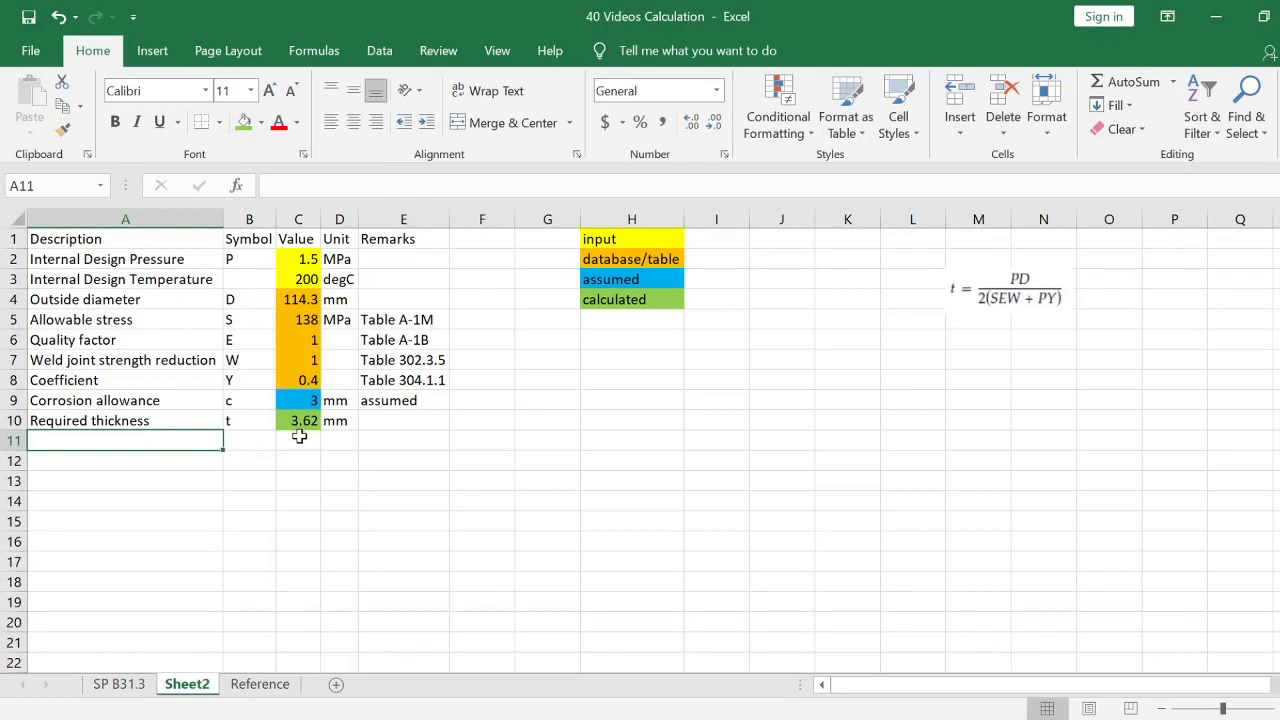
type("Nominal ti")
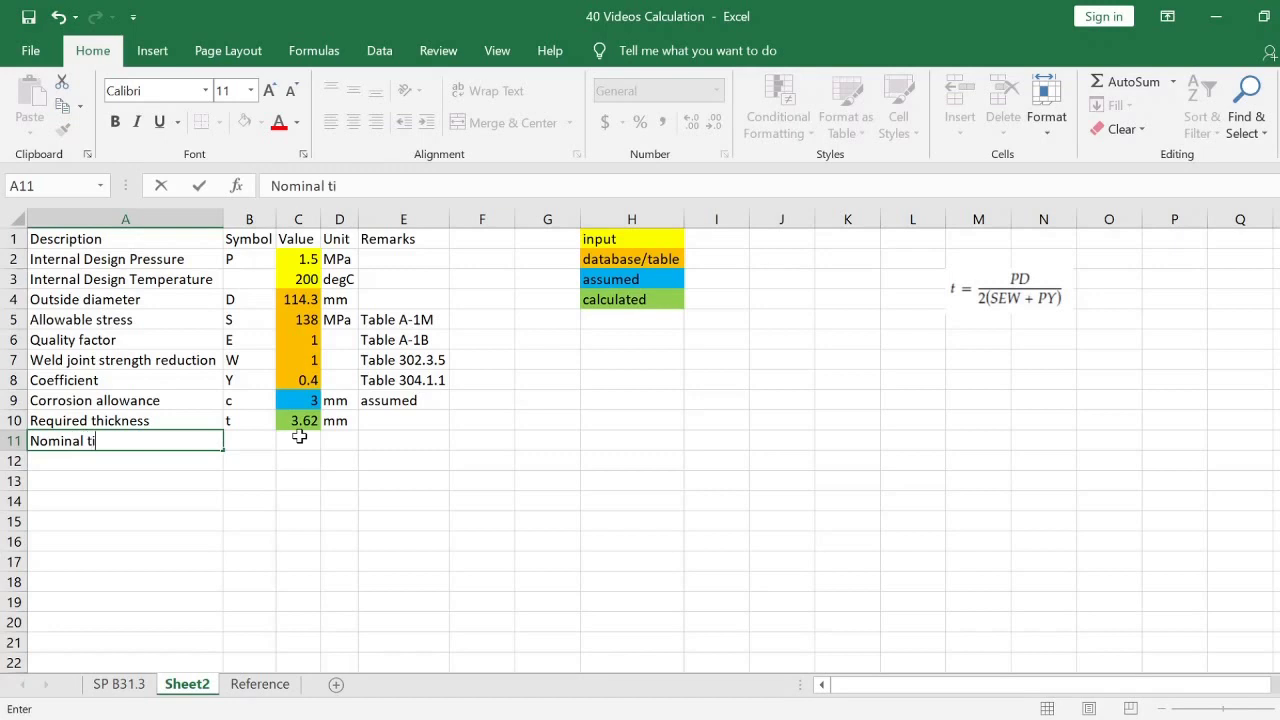
type("ckn")
key("BackSpace")
key("BackSpace")
key("BackSpace")
key("BackSpace")
type("hic")
type("kness")
key("Return")
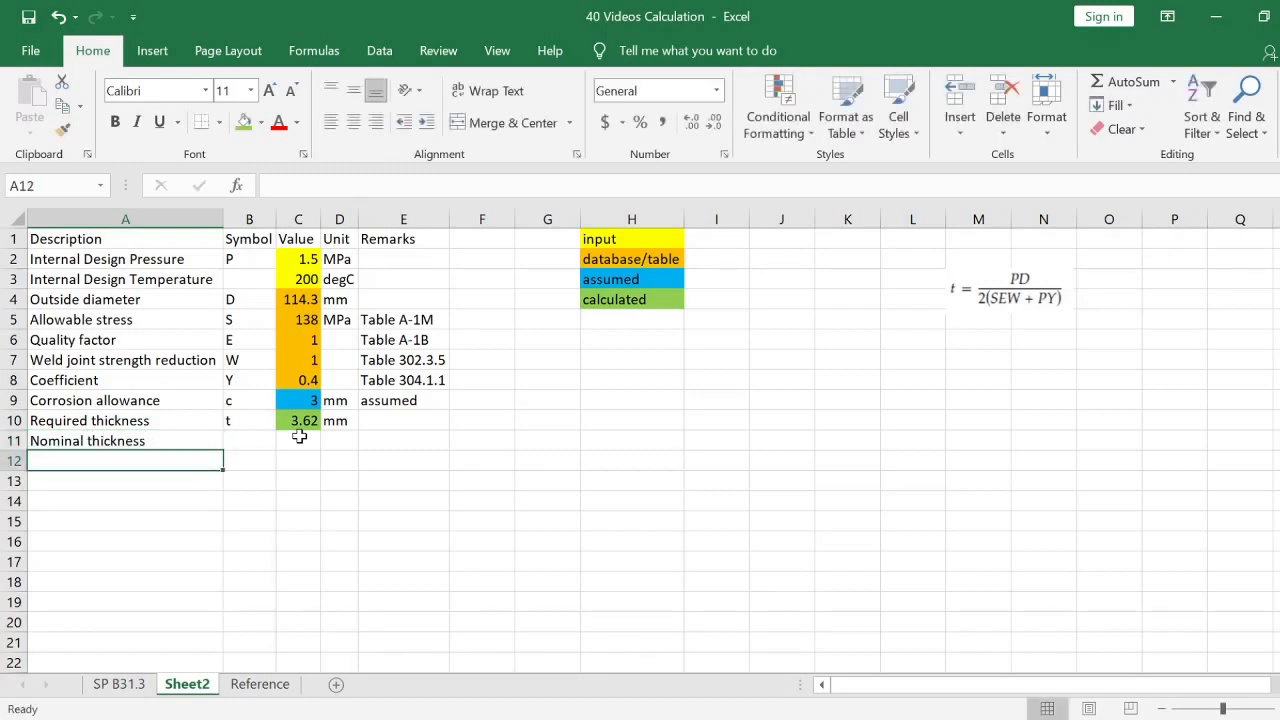
key("Up")
key("Tab")
type("tn")
key("Tab")
key("Tab")
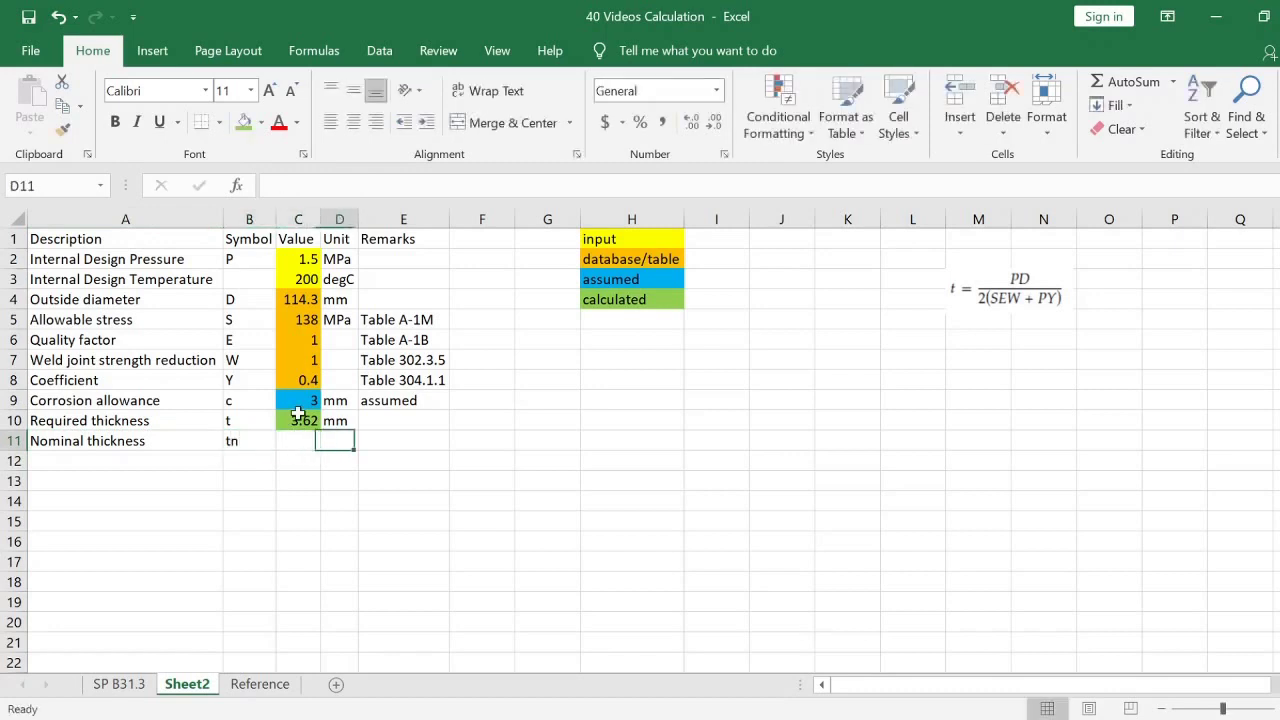
Enter the remark 'Table B36.10' for nominal thickness in E11 and outside diameter in E4
key("Tab")
type("Table ")
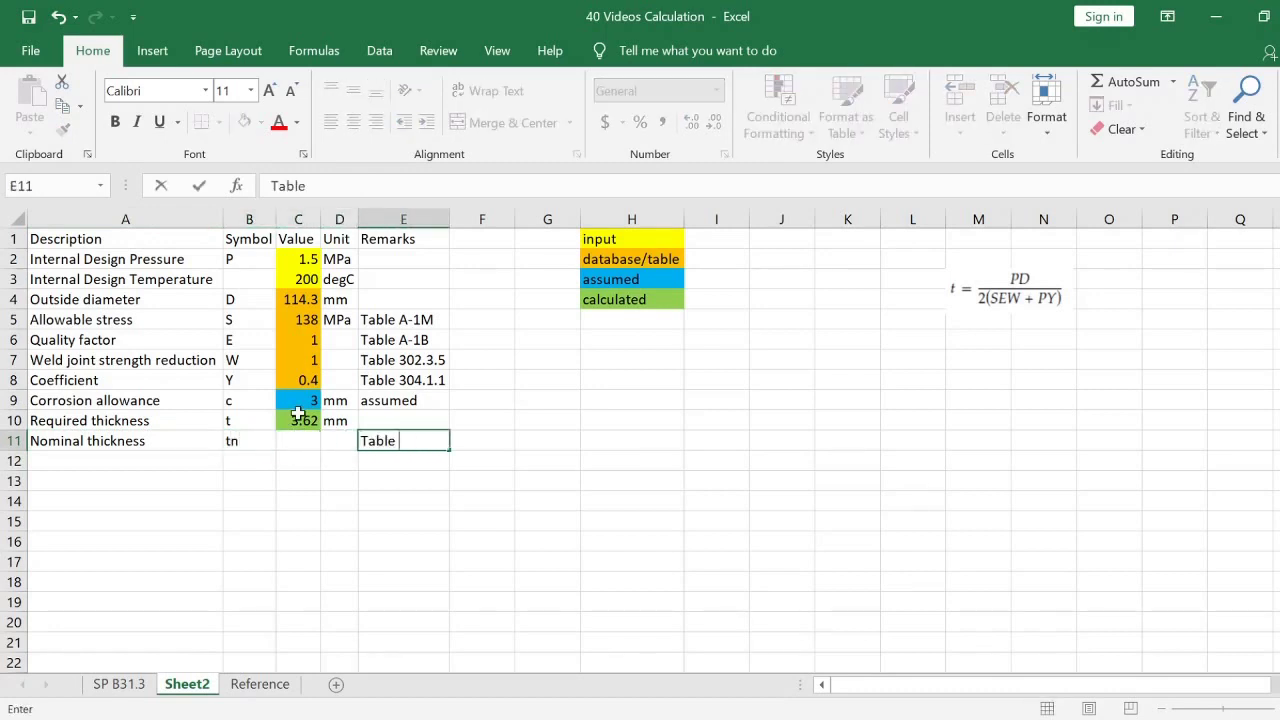
type("B36.1")
type("0")
key("Return")
key("Up")
key("ctrl+c")
key("Up")
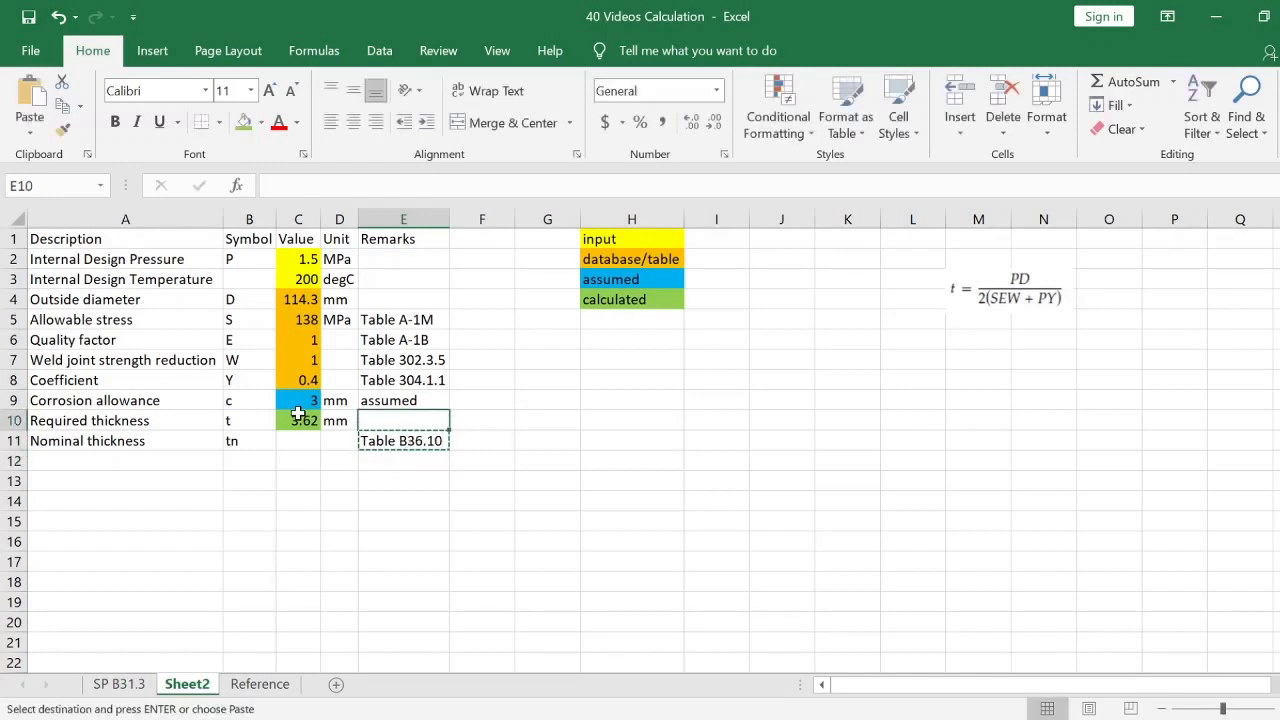
key("Up")
key("Up")
key("Up")
key("Up")
key("Up")
key("Up")
key("ctrl+v")
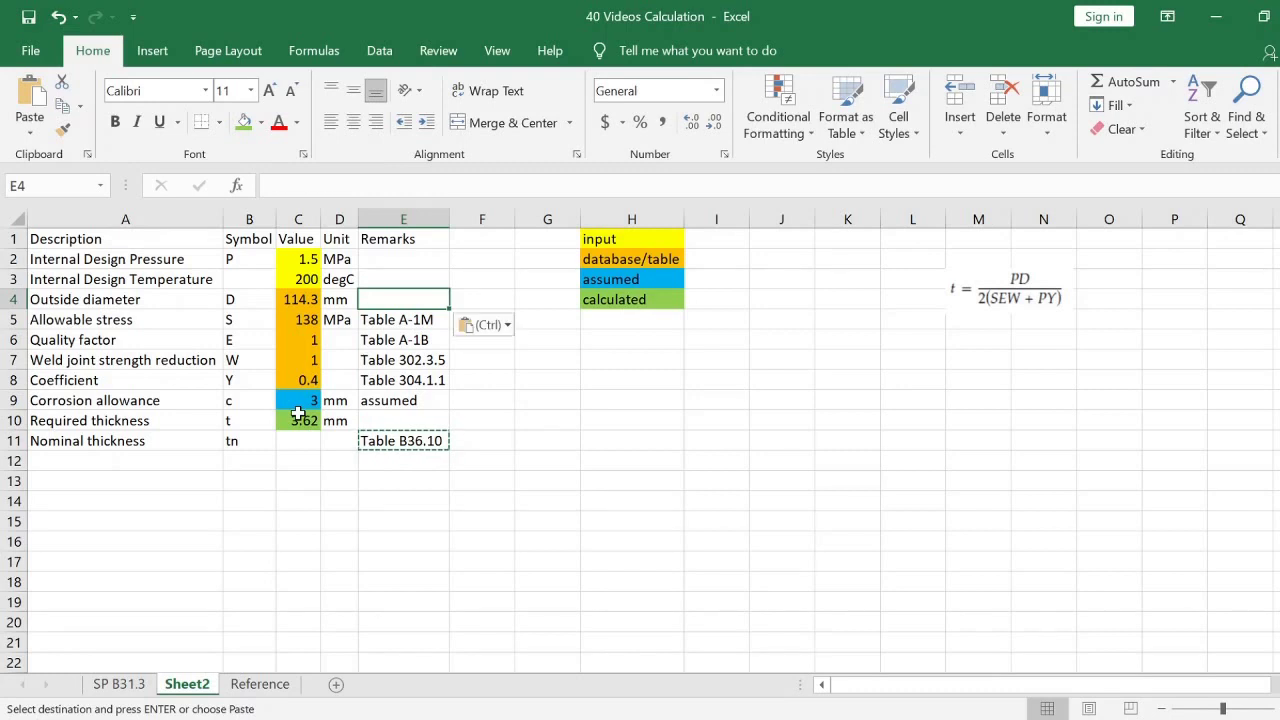
key("Escape")
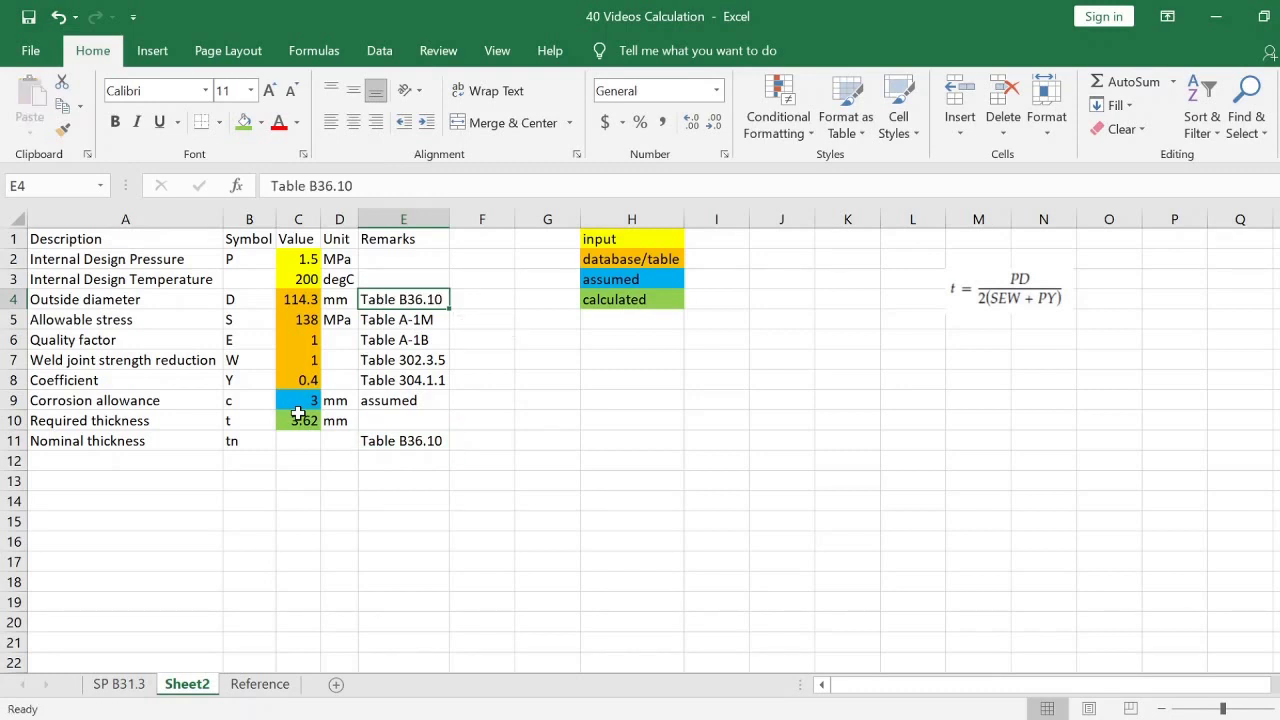
Set the nominal thickness unit to mm and switch to the Reference sheet
left_click(333, 441)
type("m")
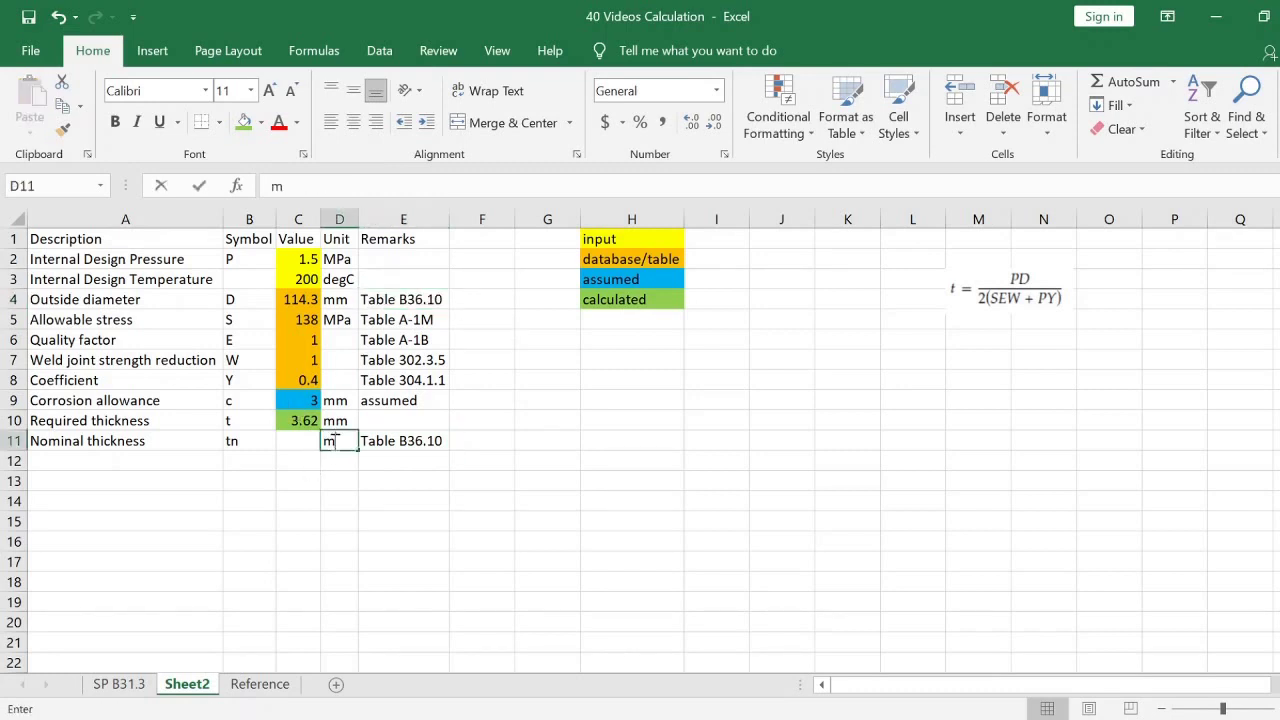
type("m")
key("Return")
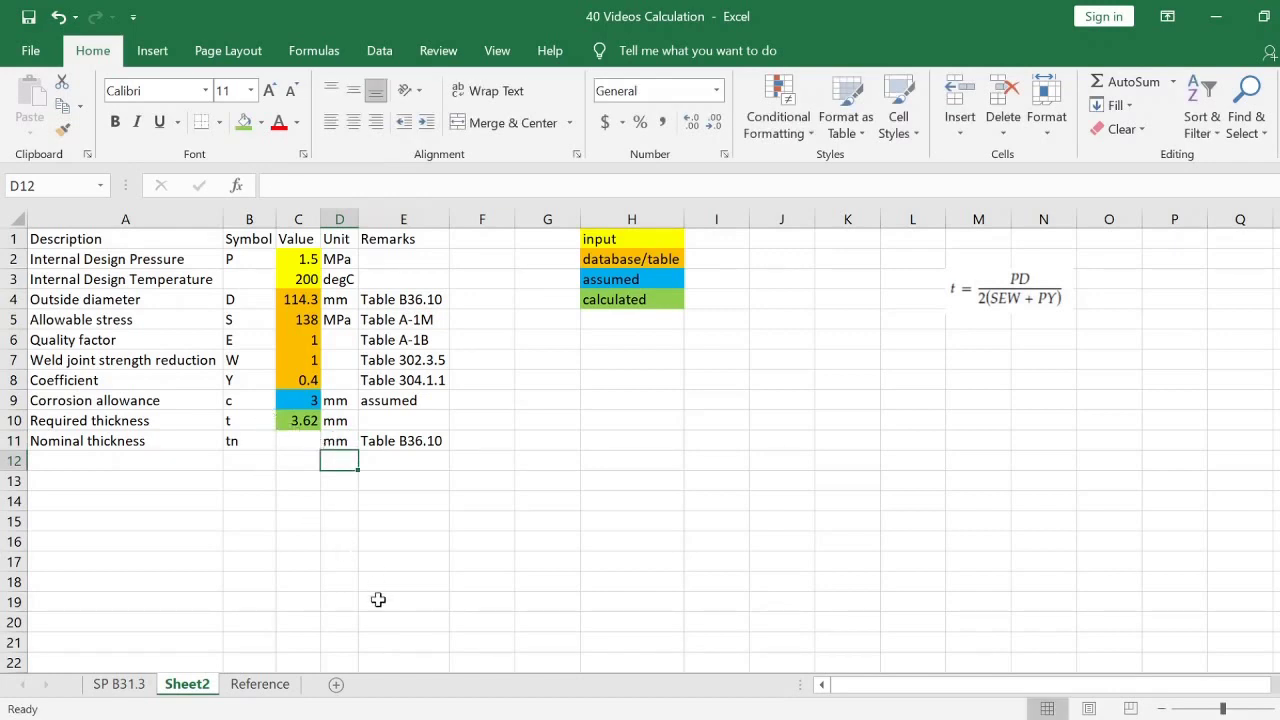
left_click(281, 688)
Scroll the Reference sheet to Table 1 to find the 114.3 mm pipe wall thicknesses
scroll(763, 460, "down", 3)
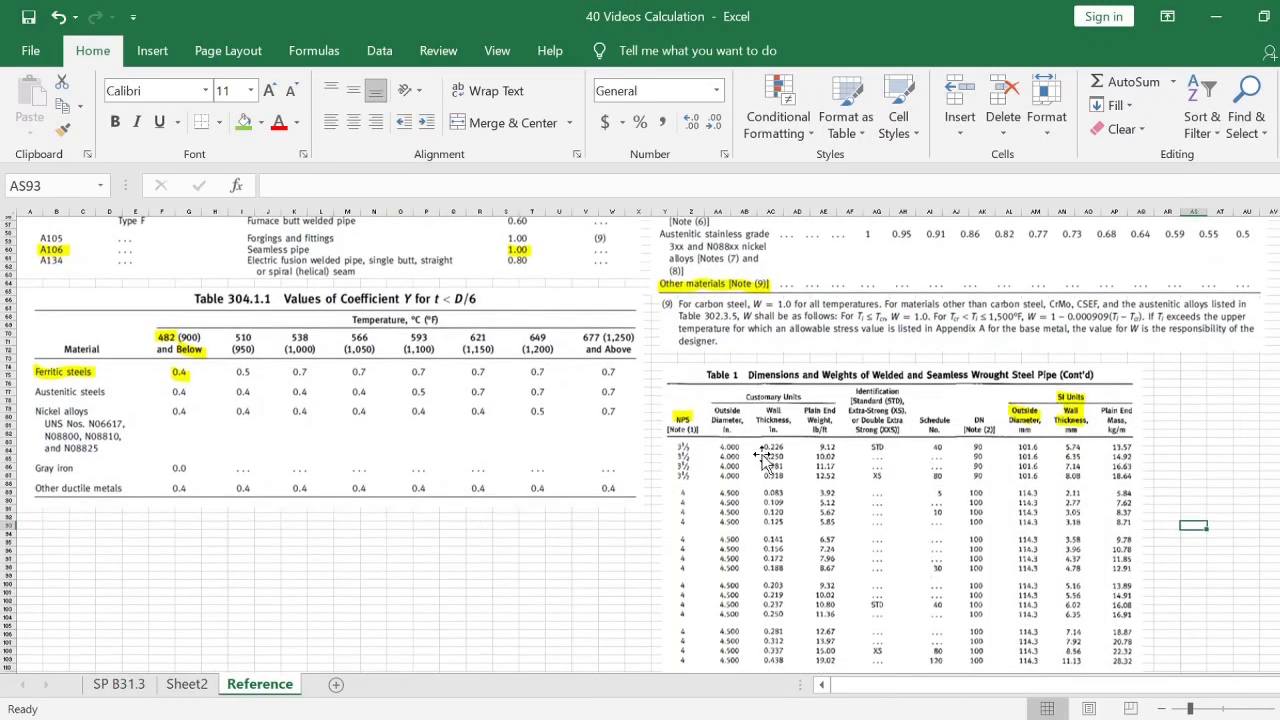
scroll(763, 460, "down", 3)
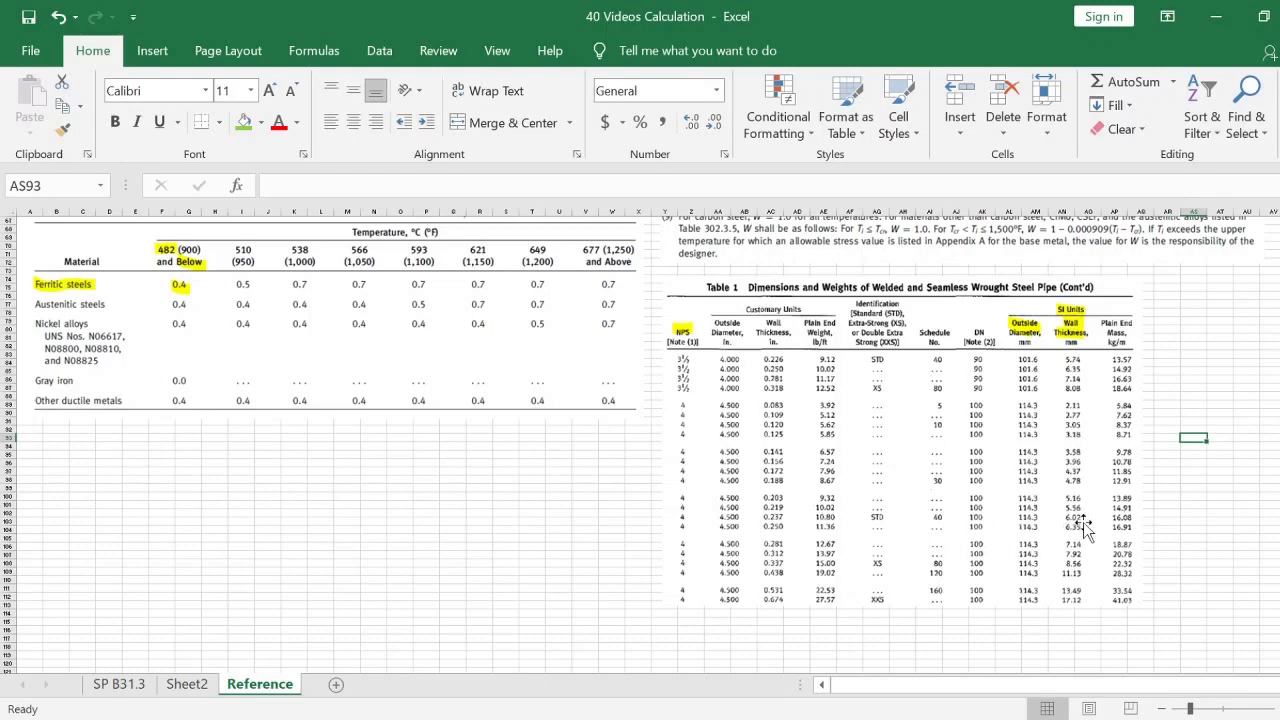
Back on Sheet2, enter 6.02 as the nominal thickness value
left_click(187, 684)
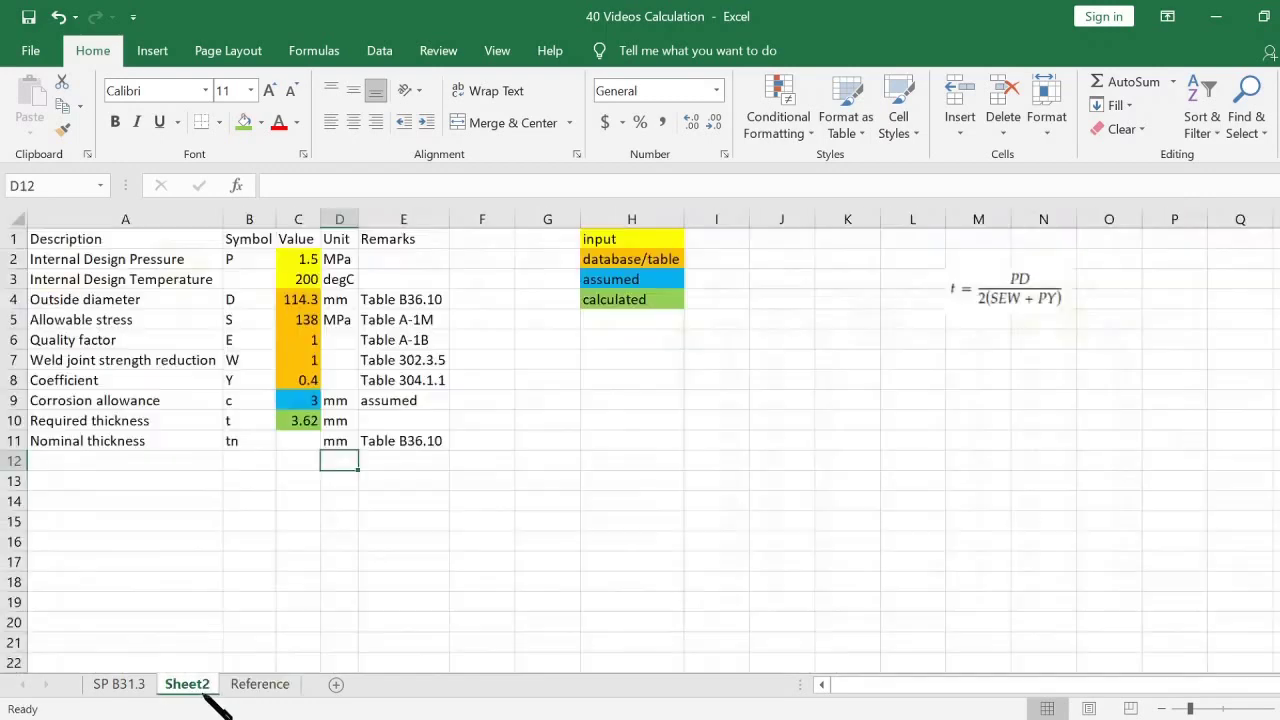
left_click(305, 438)
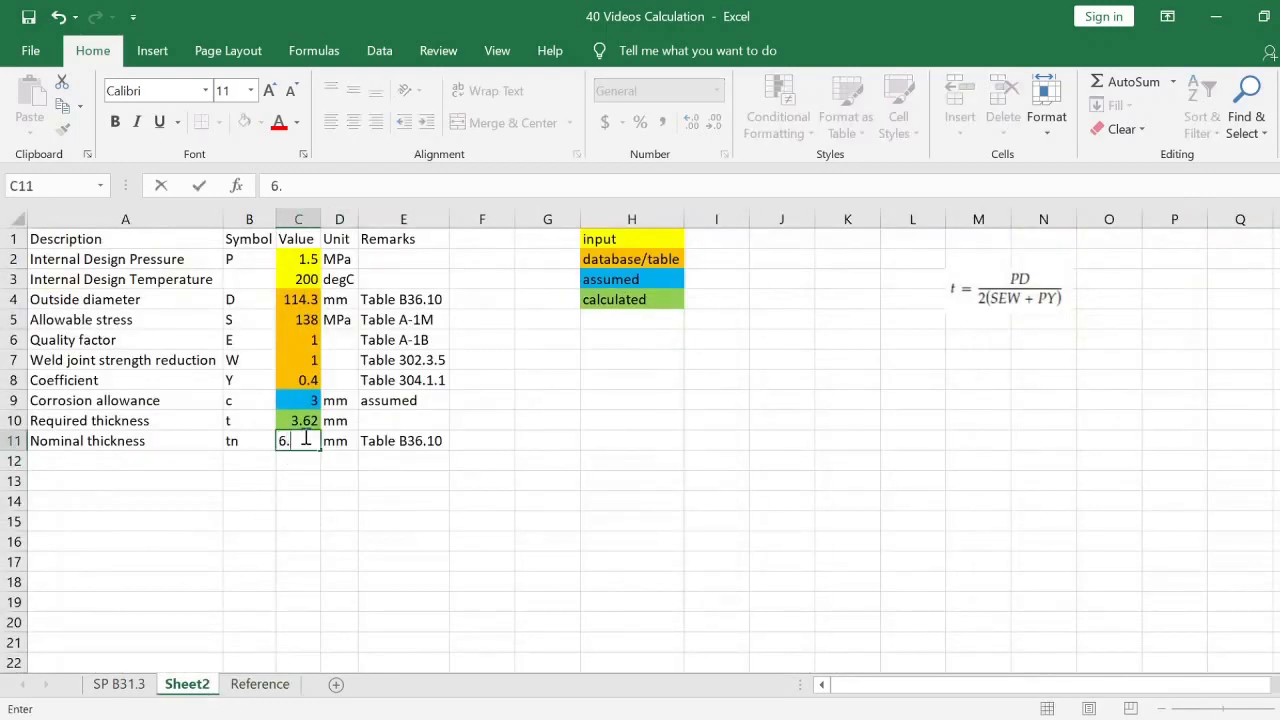
type("6.02")
key("Tab")
key("Tab")
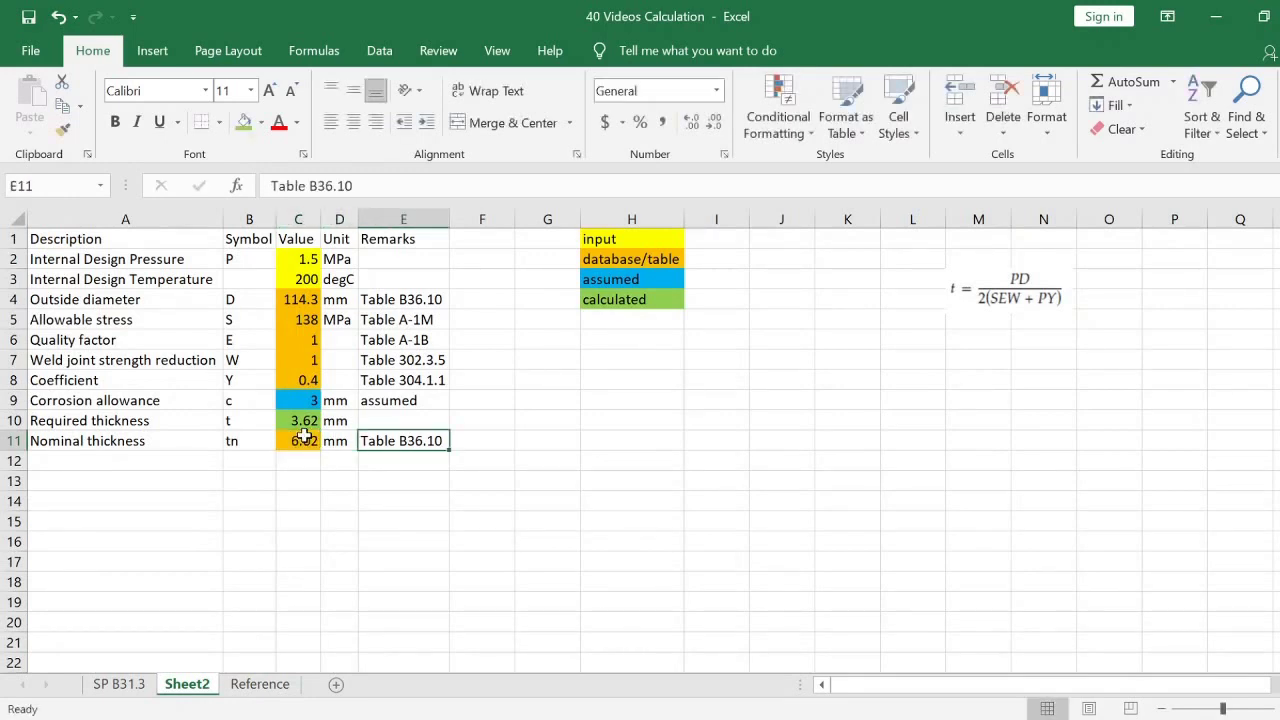
Change the nominal thickness remark to 'Sch 40 Table B36.10'
key("F2")
key("Home")
type("S")
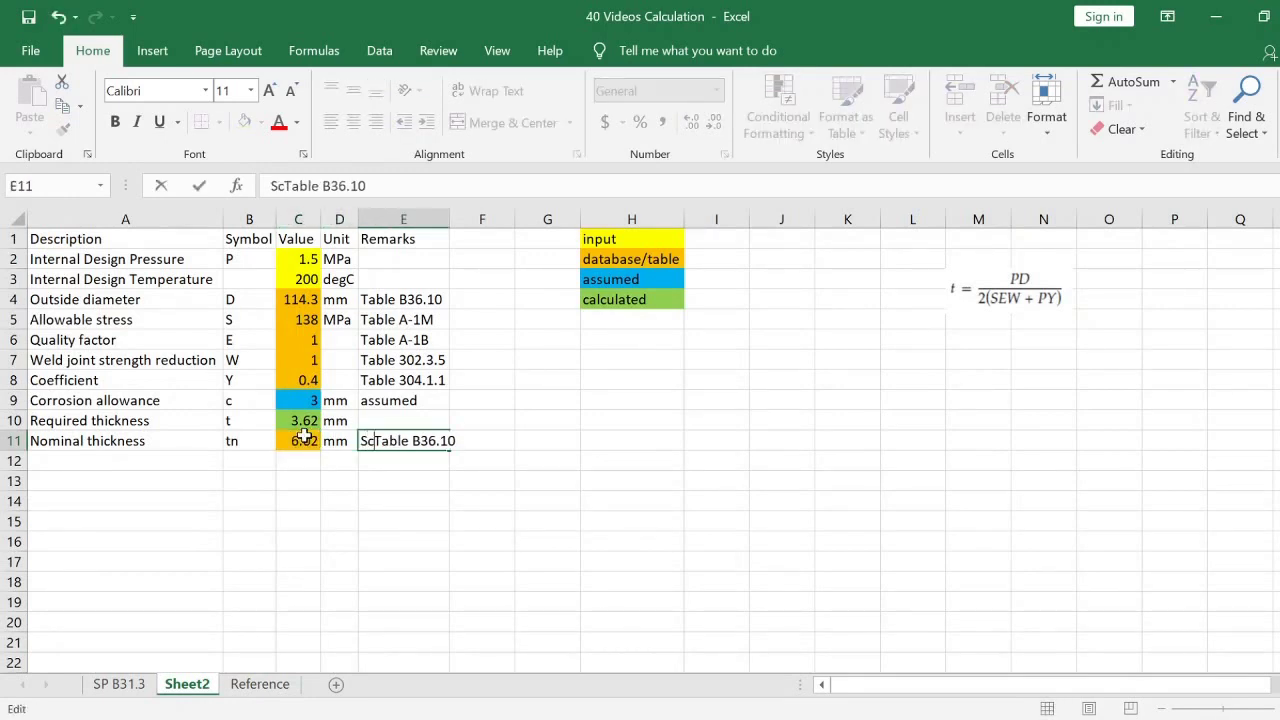
type("chedule 40")
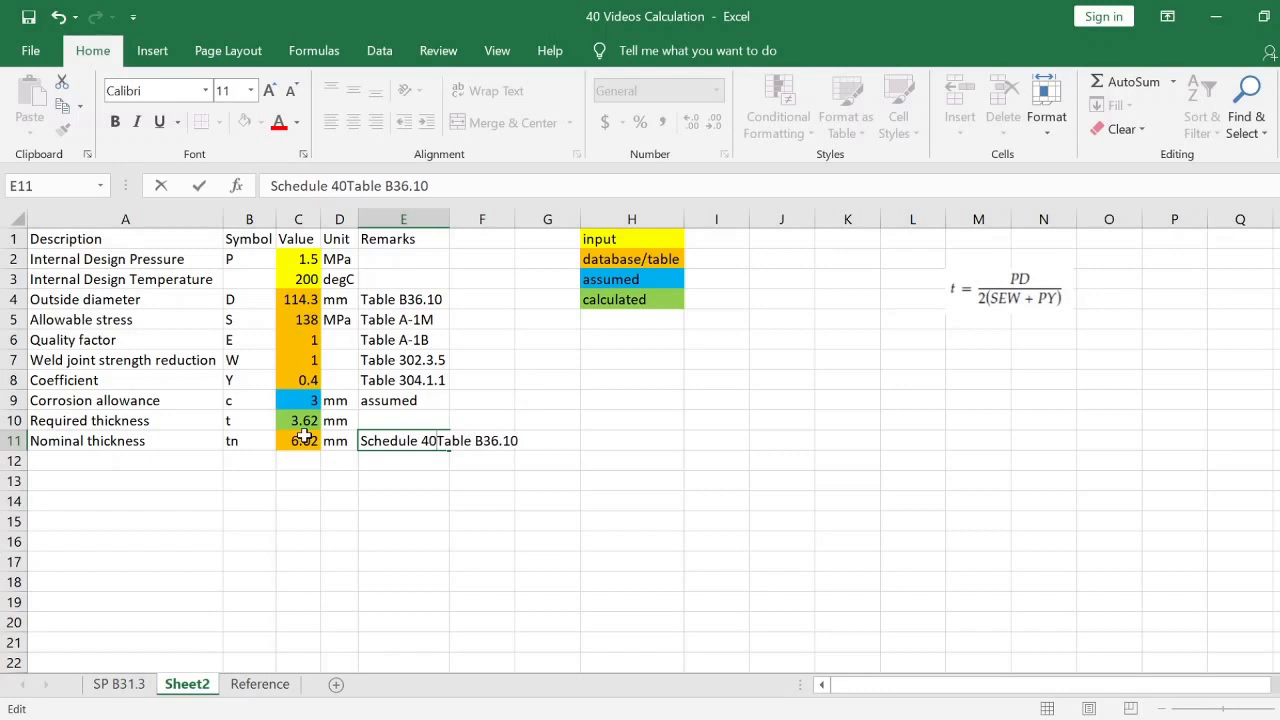
key("BackSpace")
key("BackSpace")
key("BackSpace")
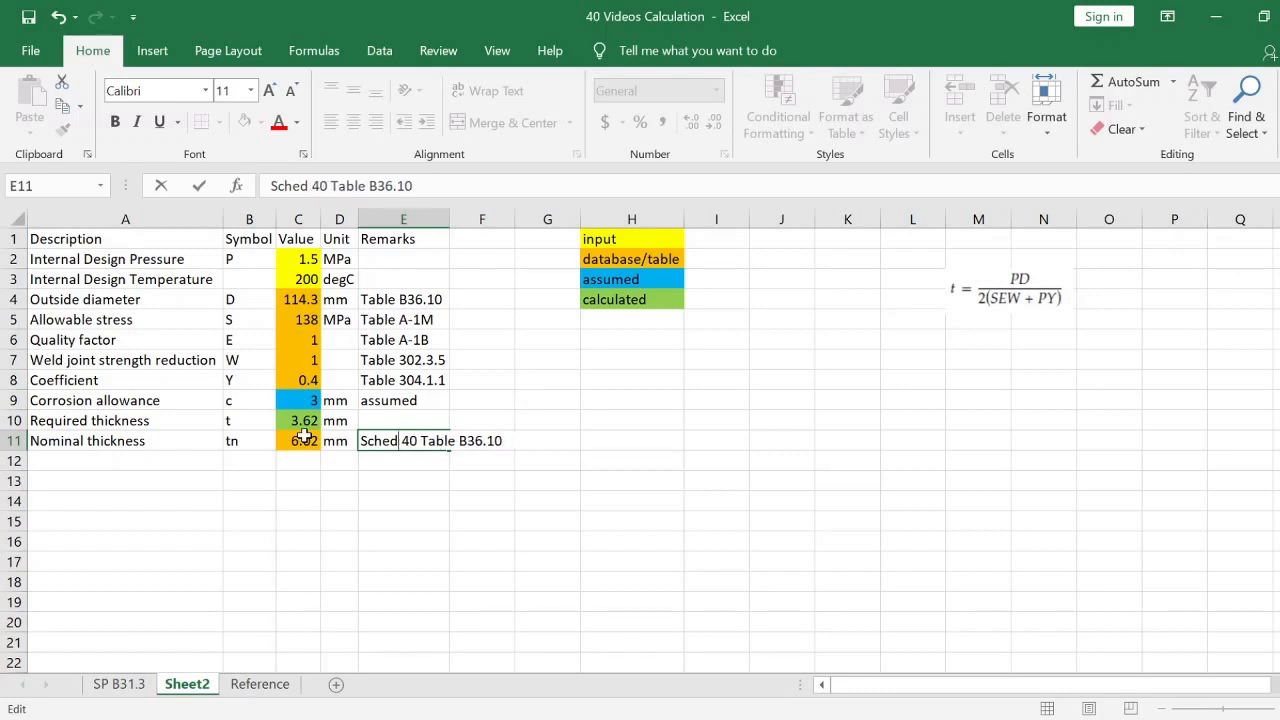
key("BackSpace")
key("BackSpace")
key("Return")
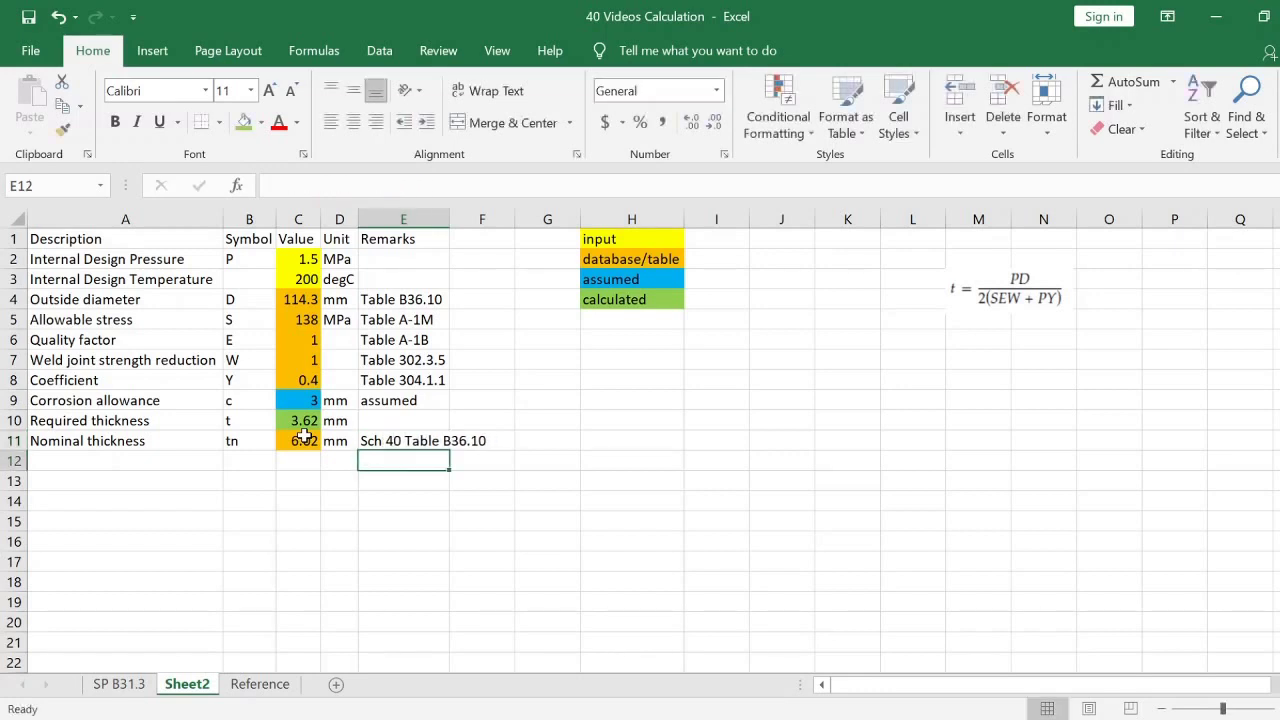
left_click(141, 456)
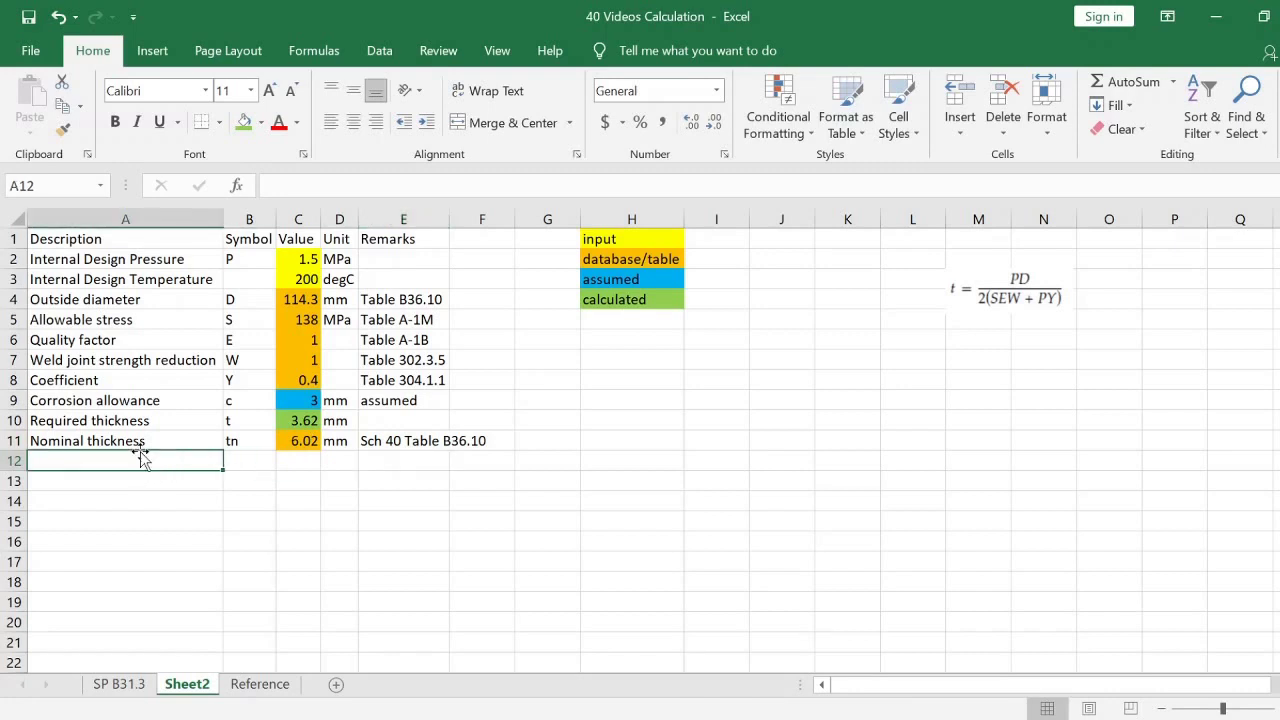
Label row 12 'Finished thickness'
type("Fin")
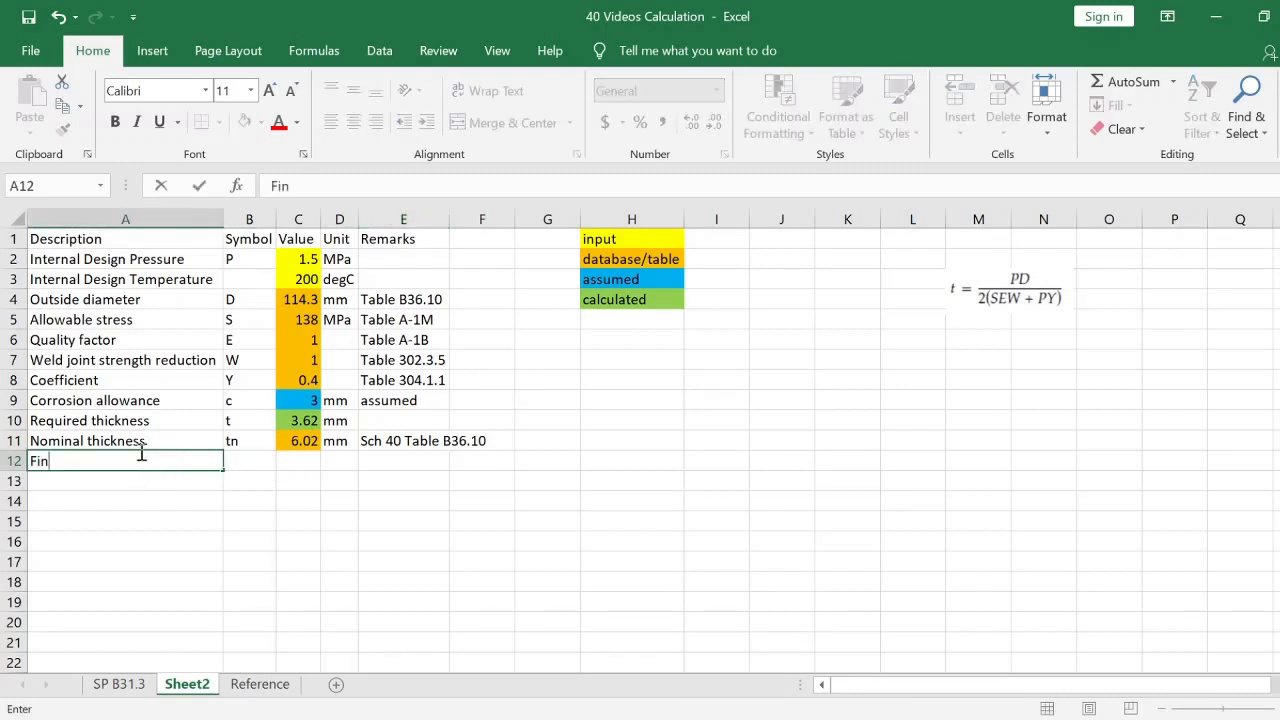
type("ished thik")
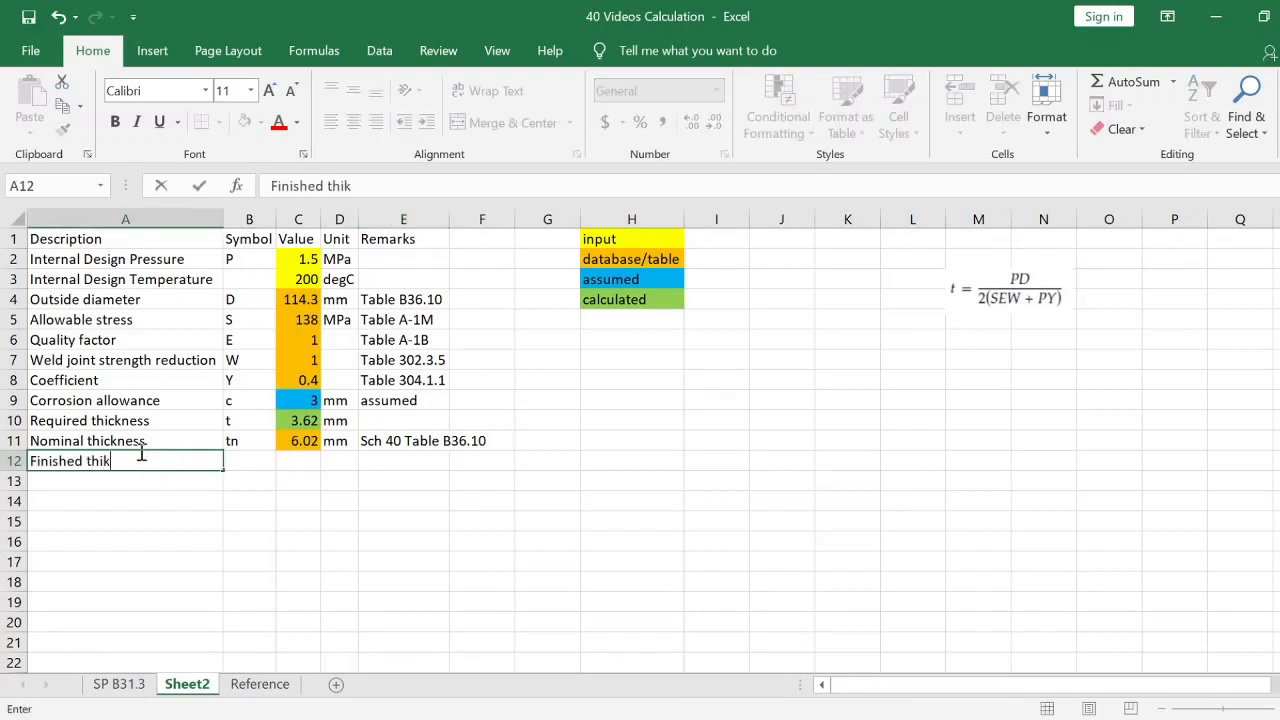
key("BackSpace")
key("BackSpace")
key("BackSpace")
type("ckness")
key("Return")
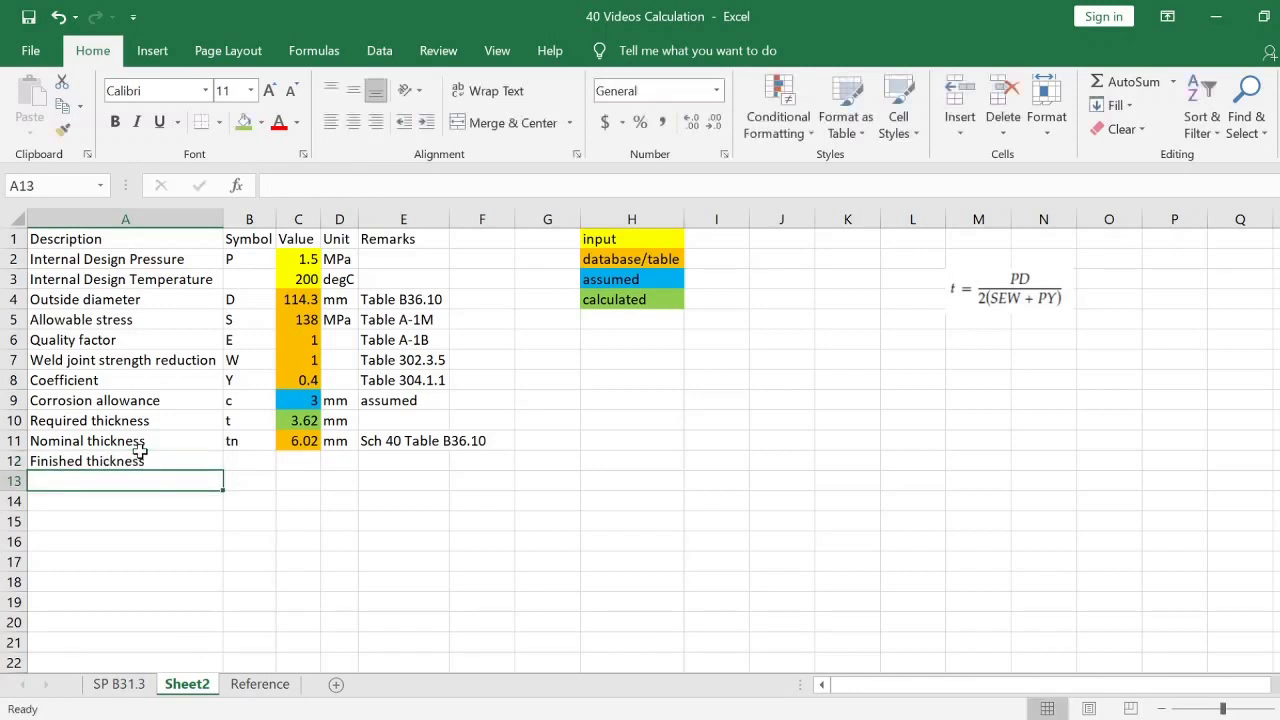
Give finished thickness the symbol tf, unit mm and remark '12.5% pipe tolerance'
key("Up")
key("Right")
type("tf")
key("Tab")
key("Tab")
key("Tab")
type("12.5")
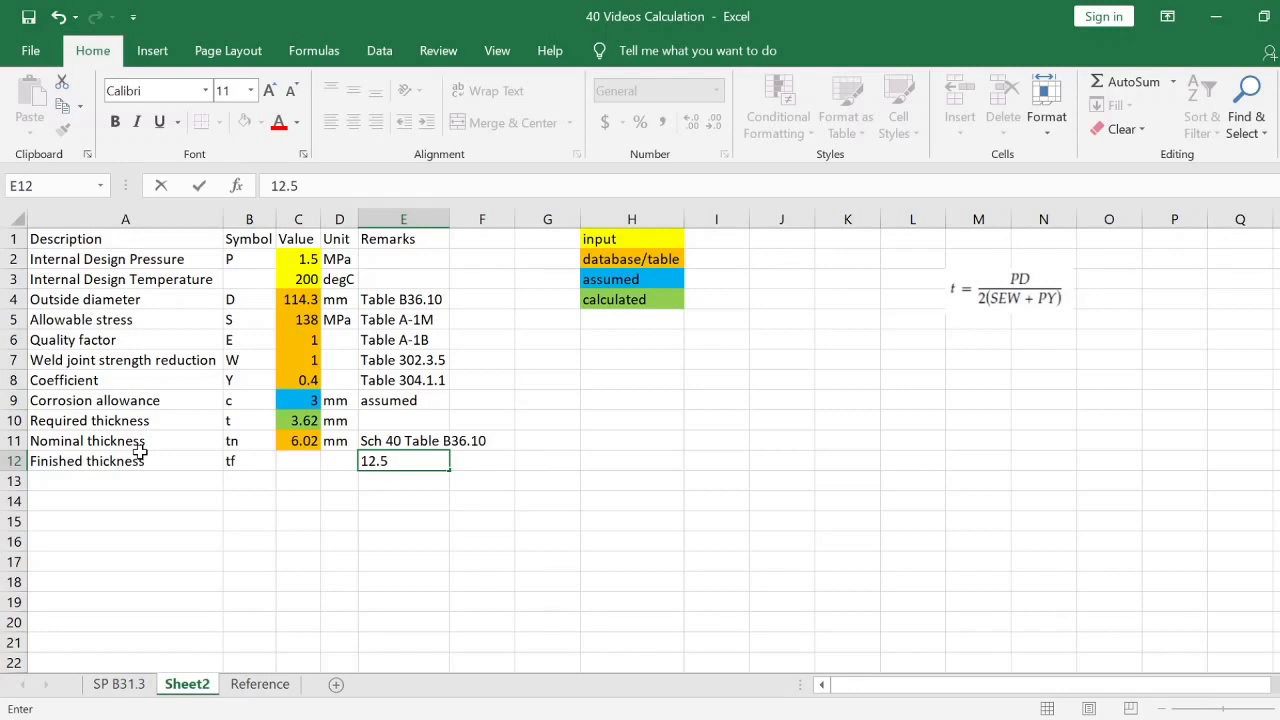
type("% ")
type("pipe")
type(" tolerance")
key("Return")
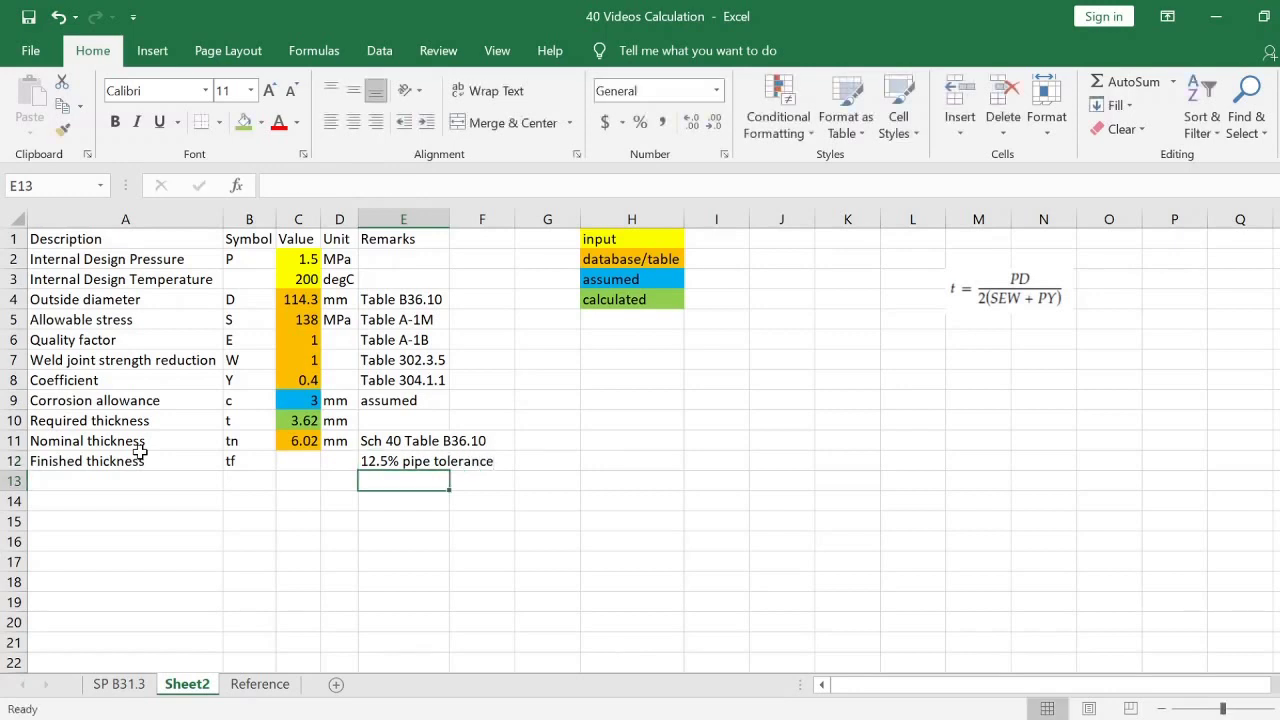
key("Left")
key("Up")
type("mm")
key("Left")
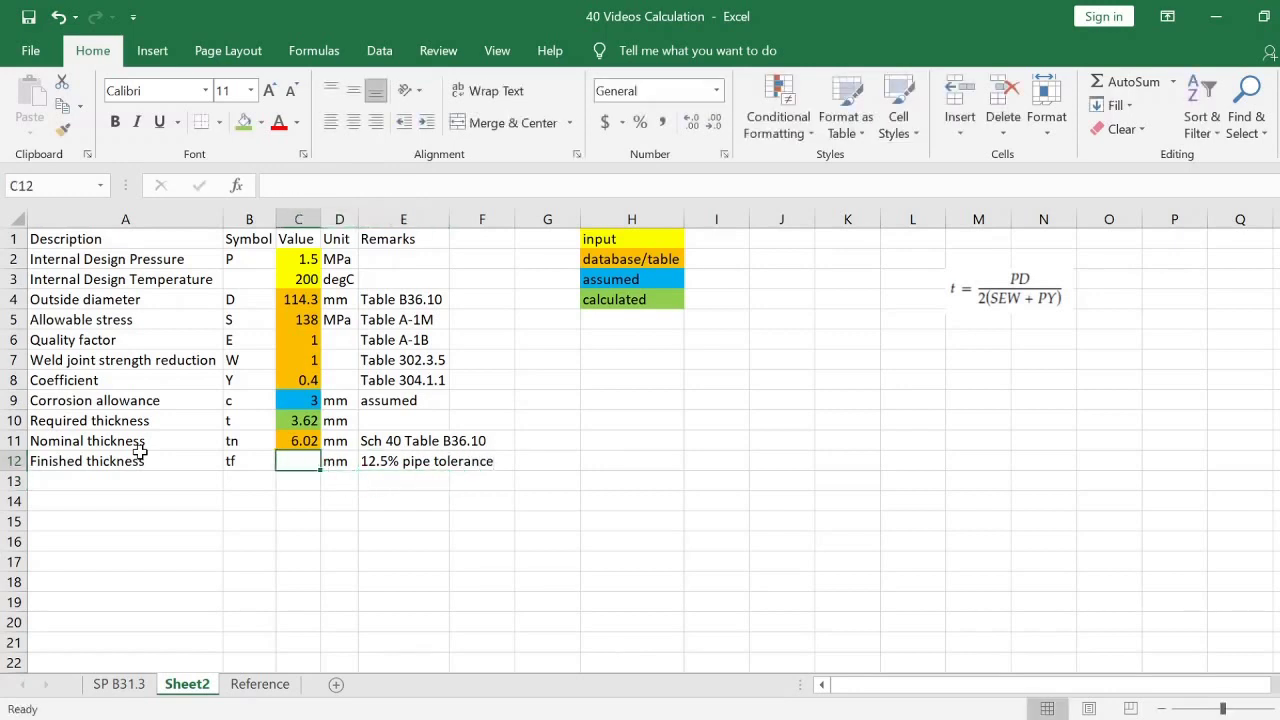
Enter the finished thickness formula =0.875*C11 in C12
type("=")
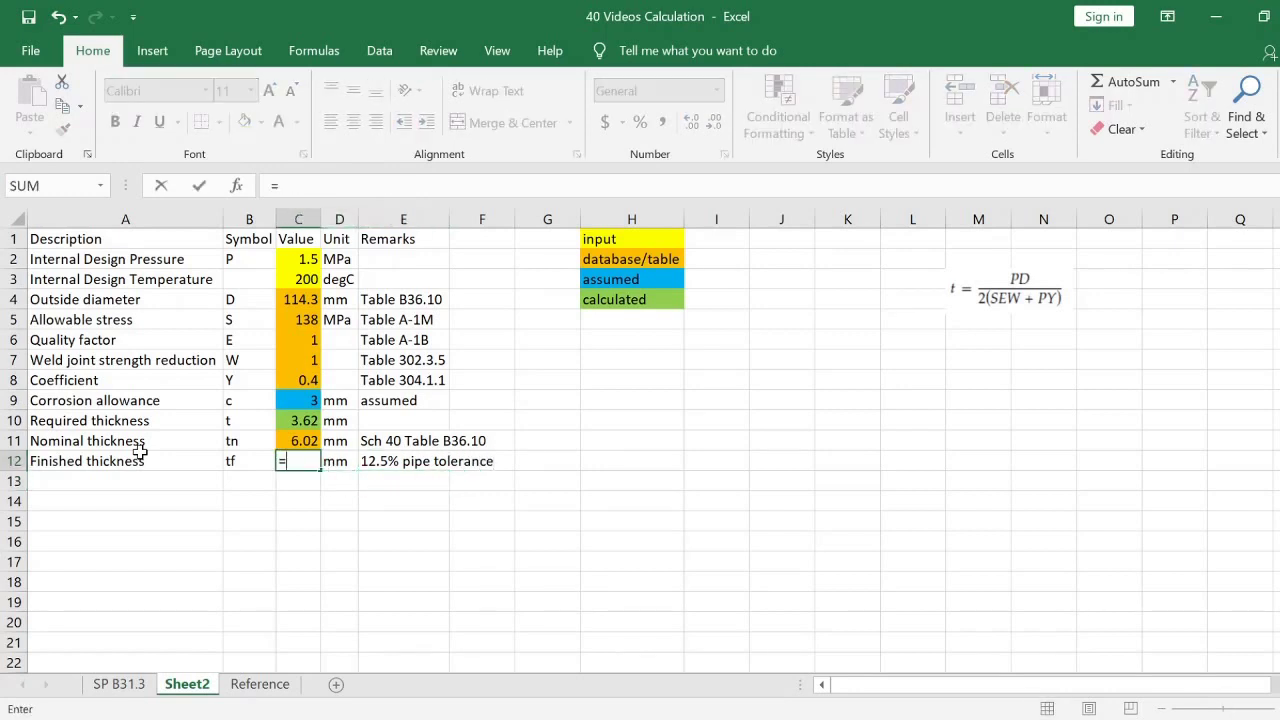
type("0.87")
type("5&")
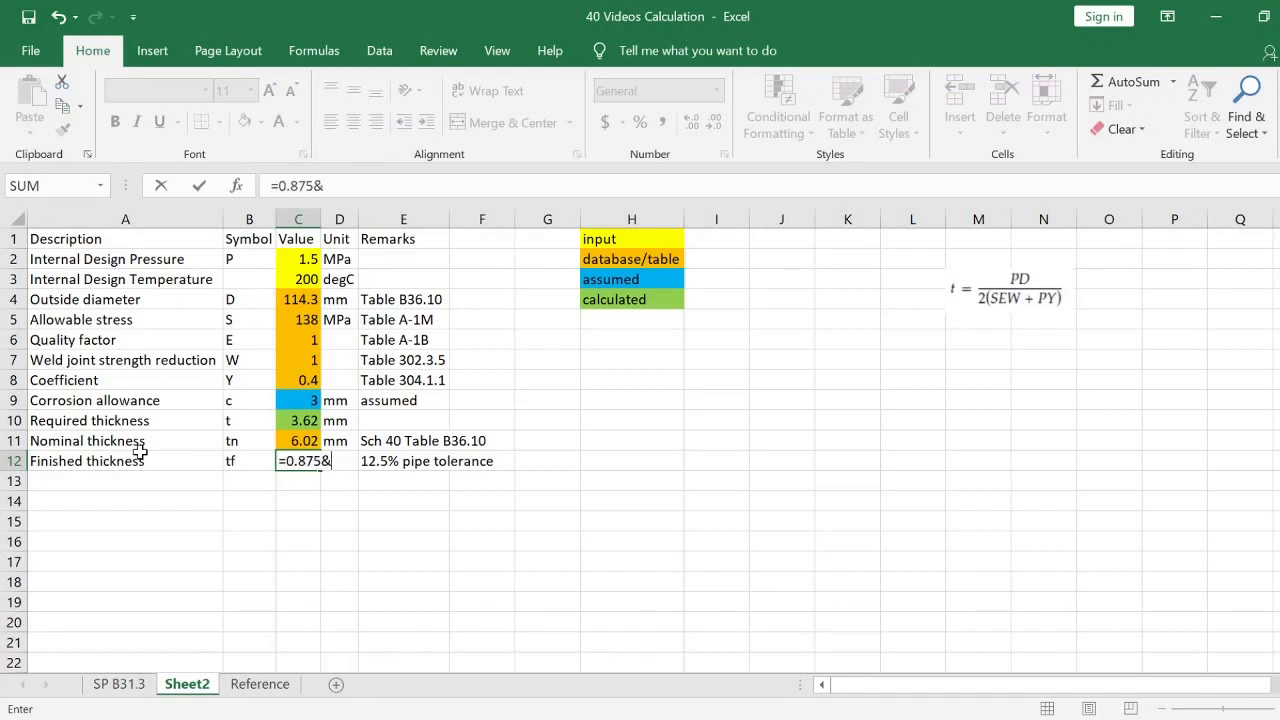
key("BackSpace")
key("Up")
key("Return")
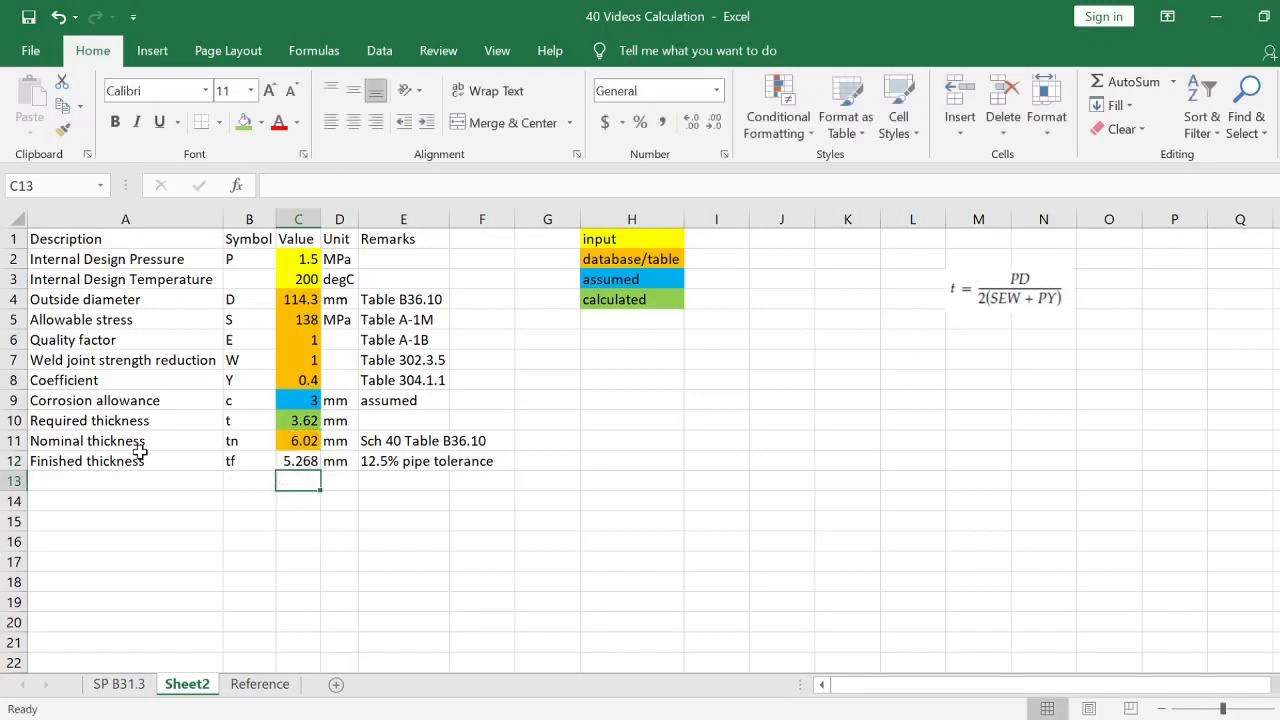
Show the result as 5.27 with two decimals and the green calculated fill
left_click(296, 462)
left_click(711, 121)
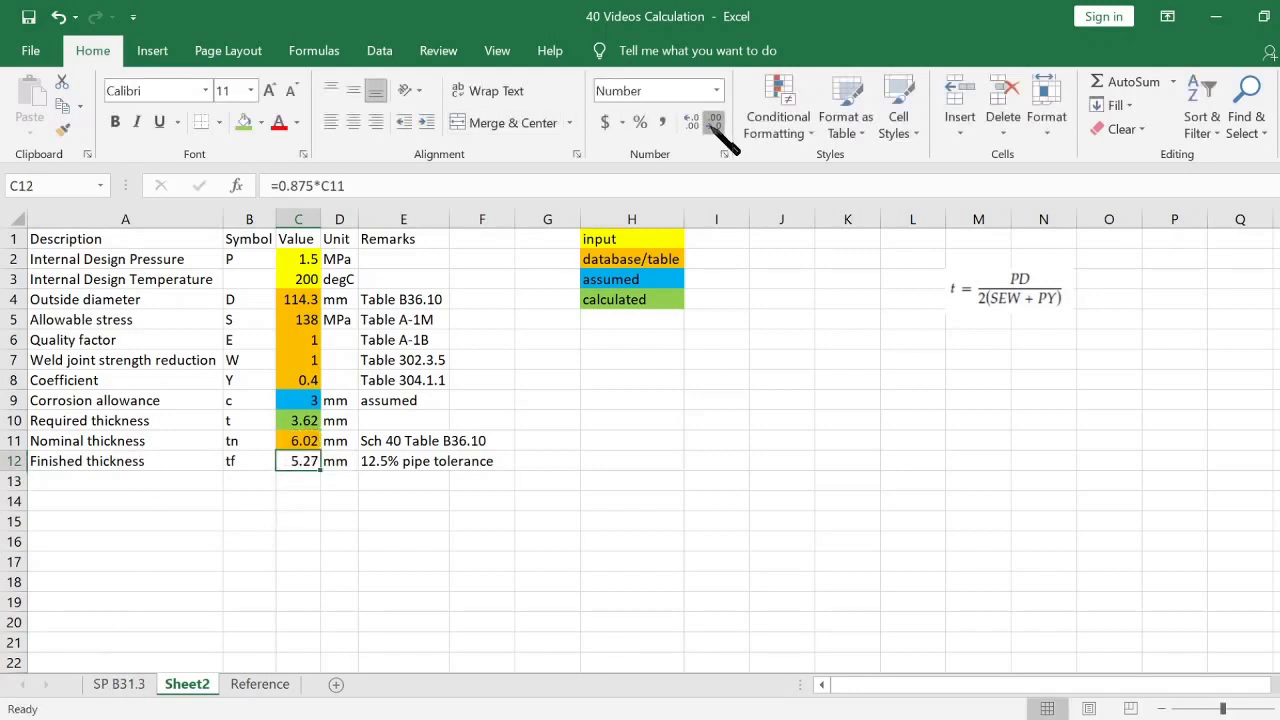
left_click(711, 121)
left_click(692, 121)
left_click(244, 121)
left_click(407, 481)
Label row 13 'Is thickness acceptable'
left_click(169, 480)
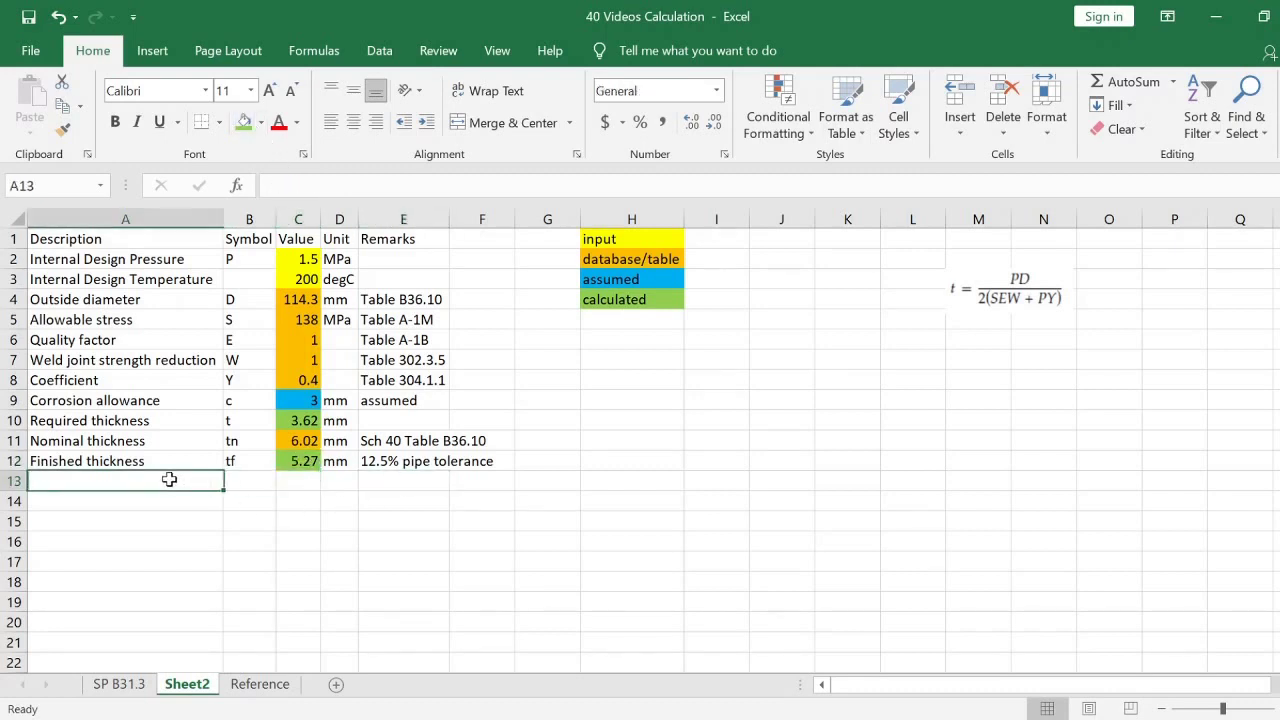
type("Is")
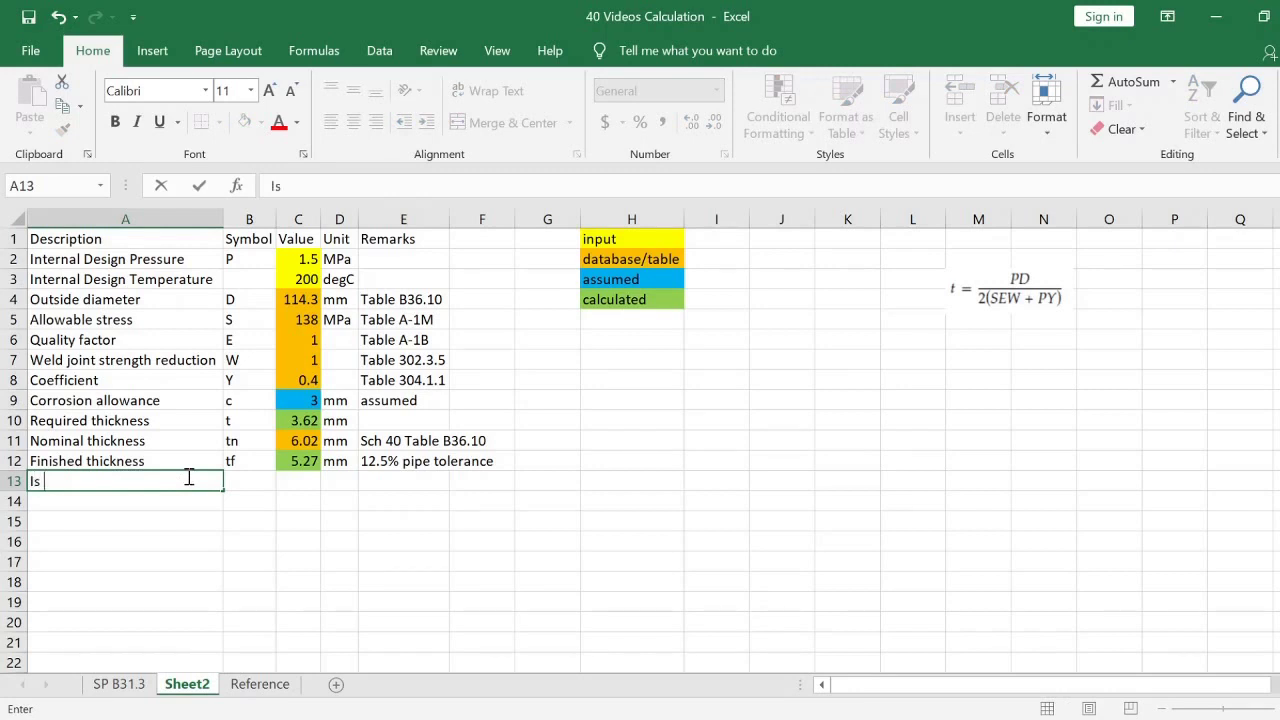
type(" thickness ")
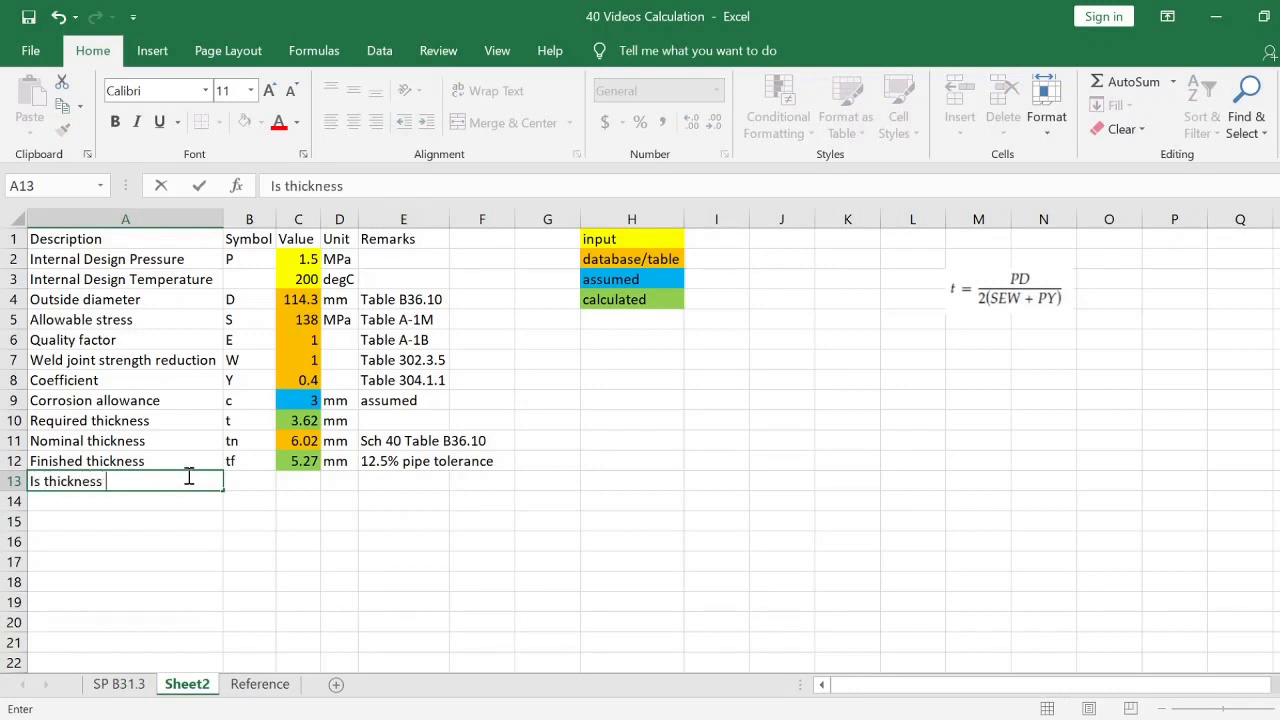
type("accepta")
type("ble")
key("Return")
Enter the remark 'Yes, tf≥tr' in row 13, inserting the ≥ symbol
key("Up")
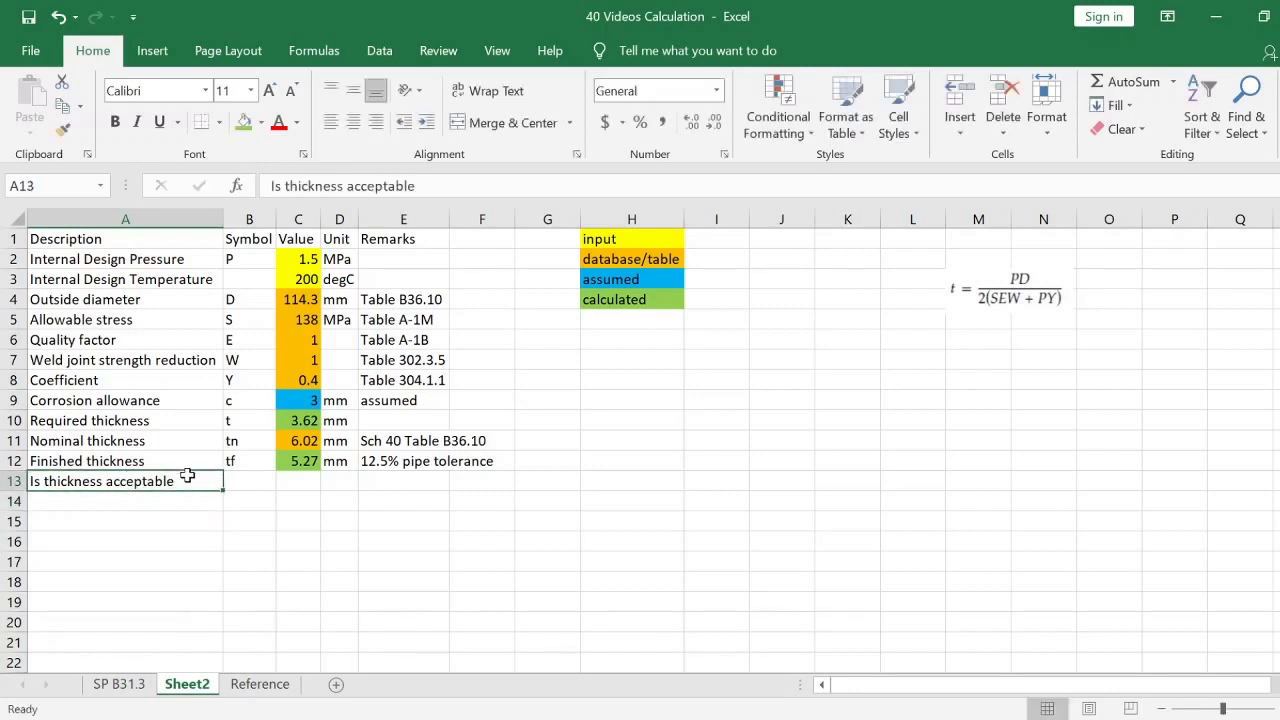
key("Right")
key("Right")
key("Right")
key("Right")
type("Ye")
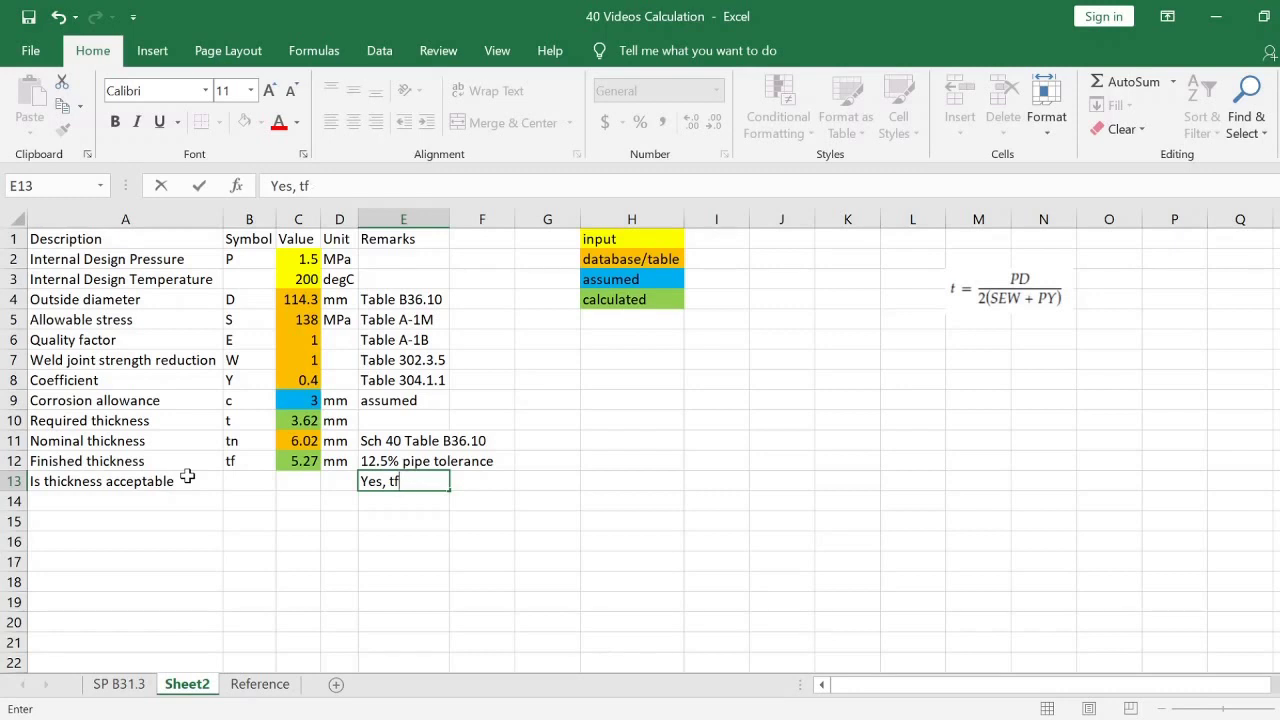
left_click(152, 50)
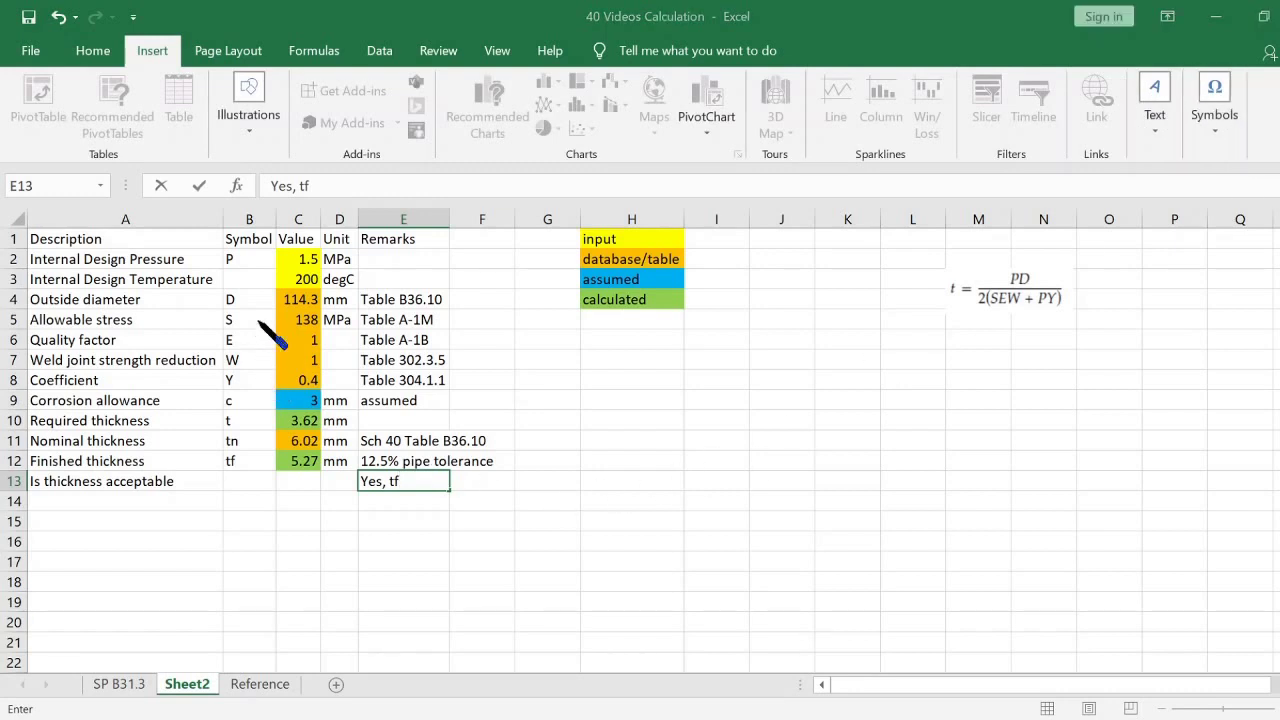
type("≥")
type("tr")
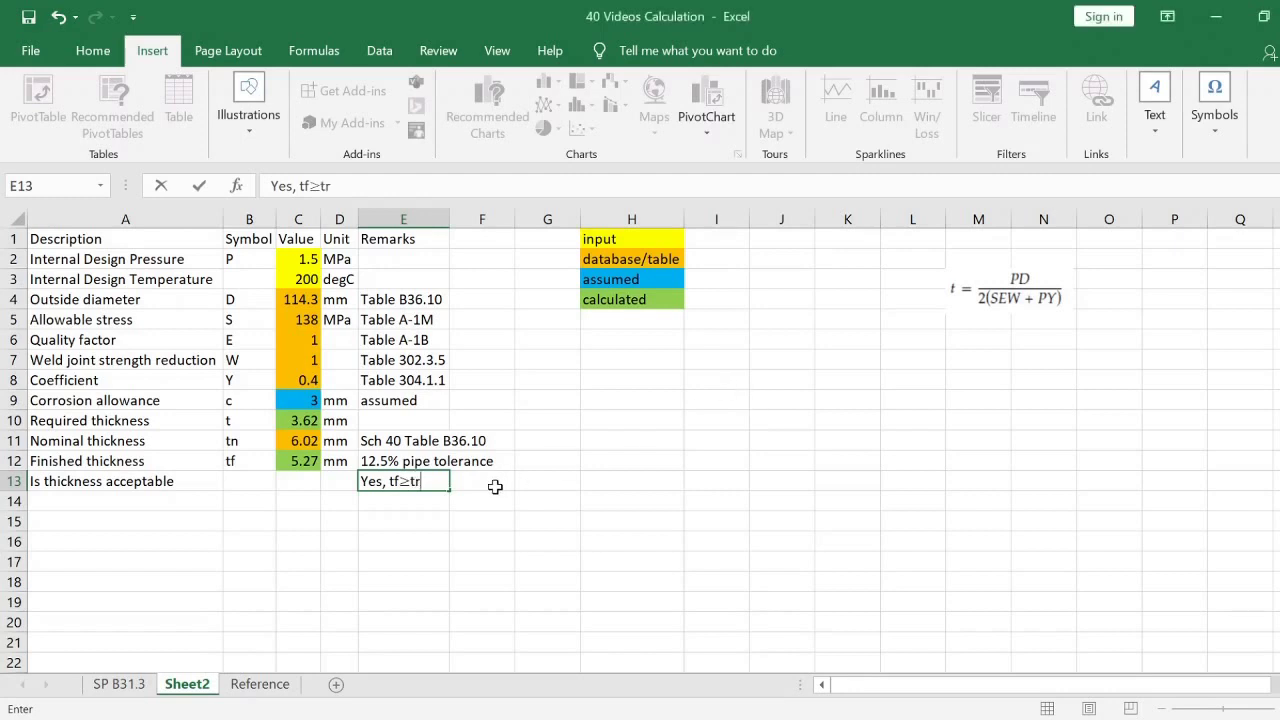
key("Return")
key("Up")
key("Left")
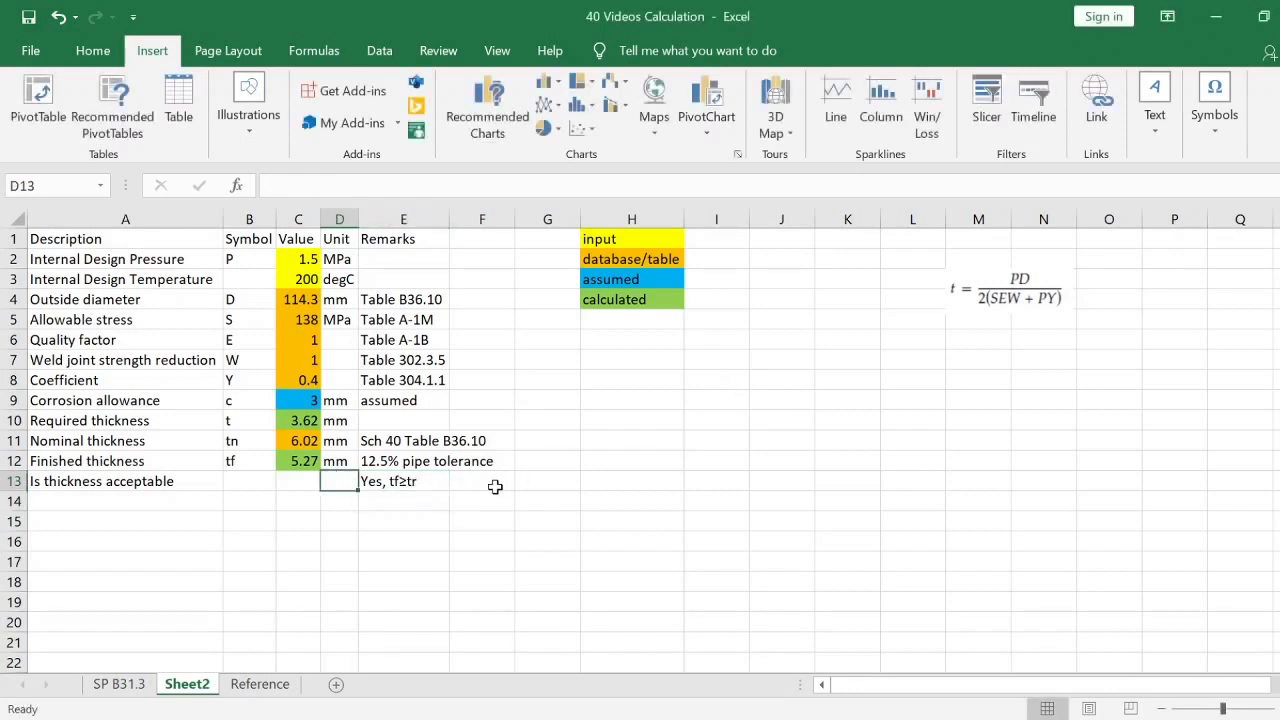
Enter =IF(C12>=C10,"Yes","No") in C13 to check thickness acceptability
key("Left")
type("=i")
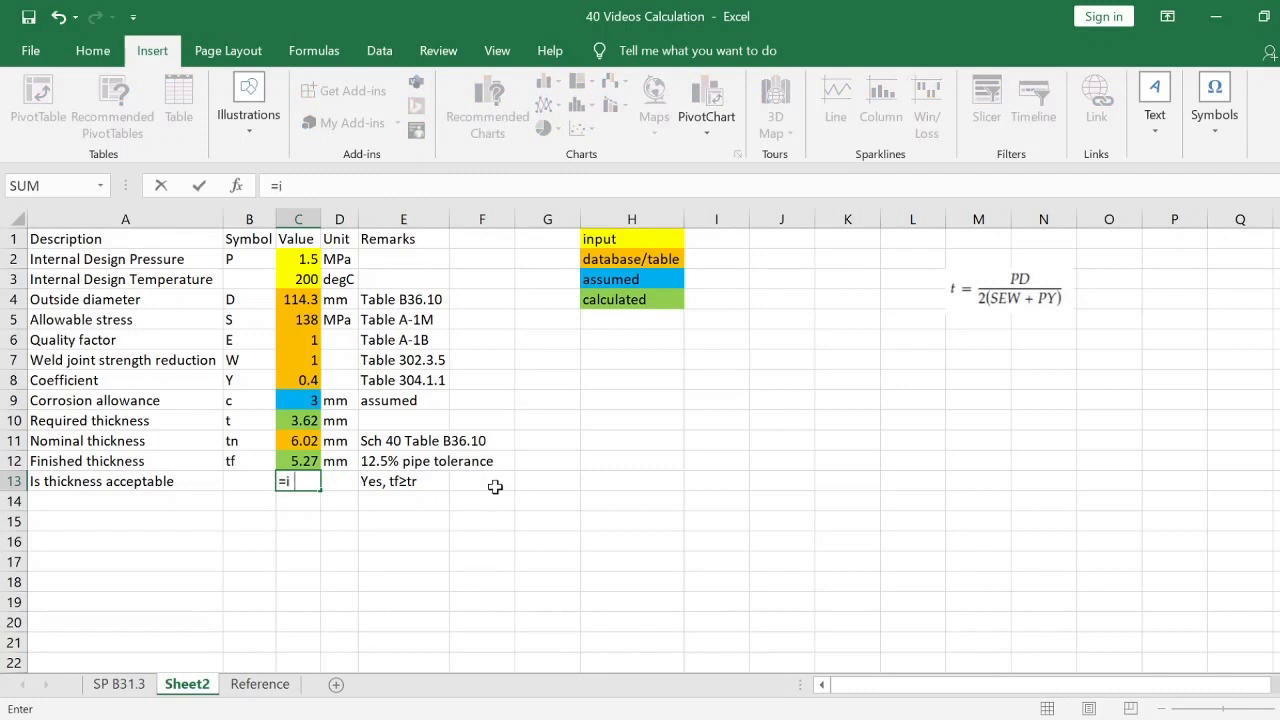
type("f(")
key("Up")
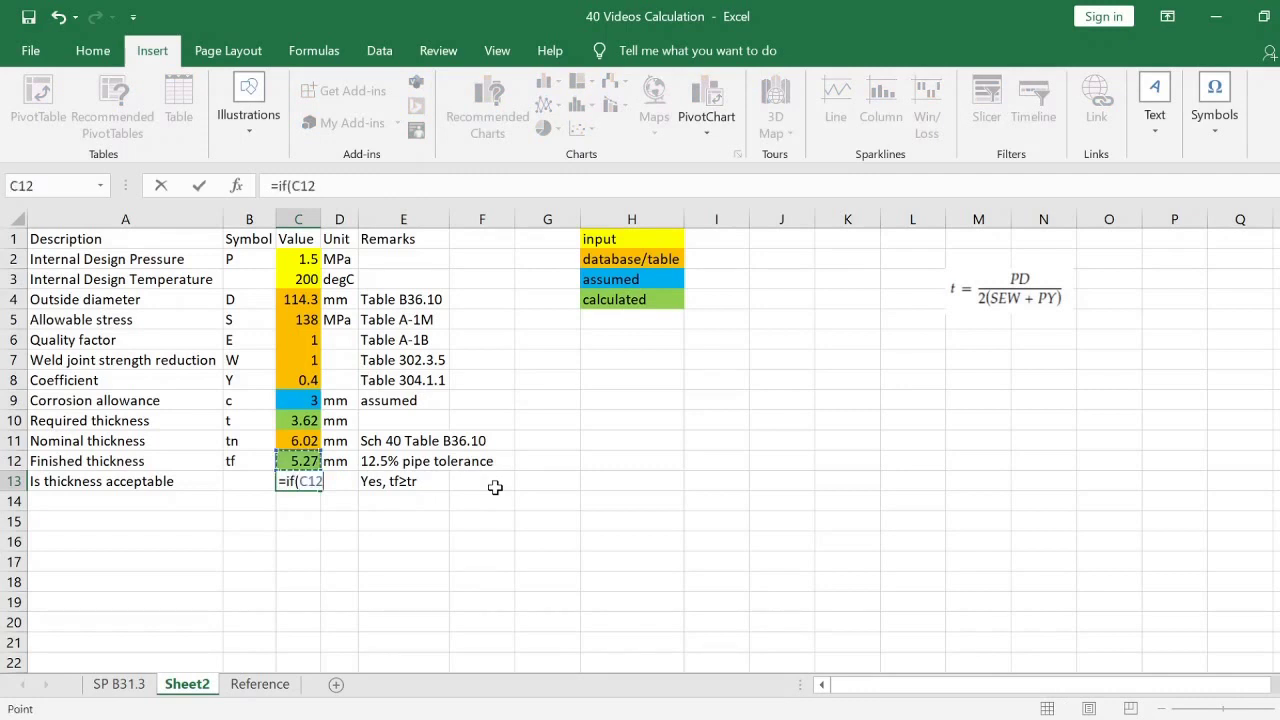
type(">")
key("Up")
key("Up")
key("Up")
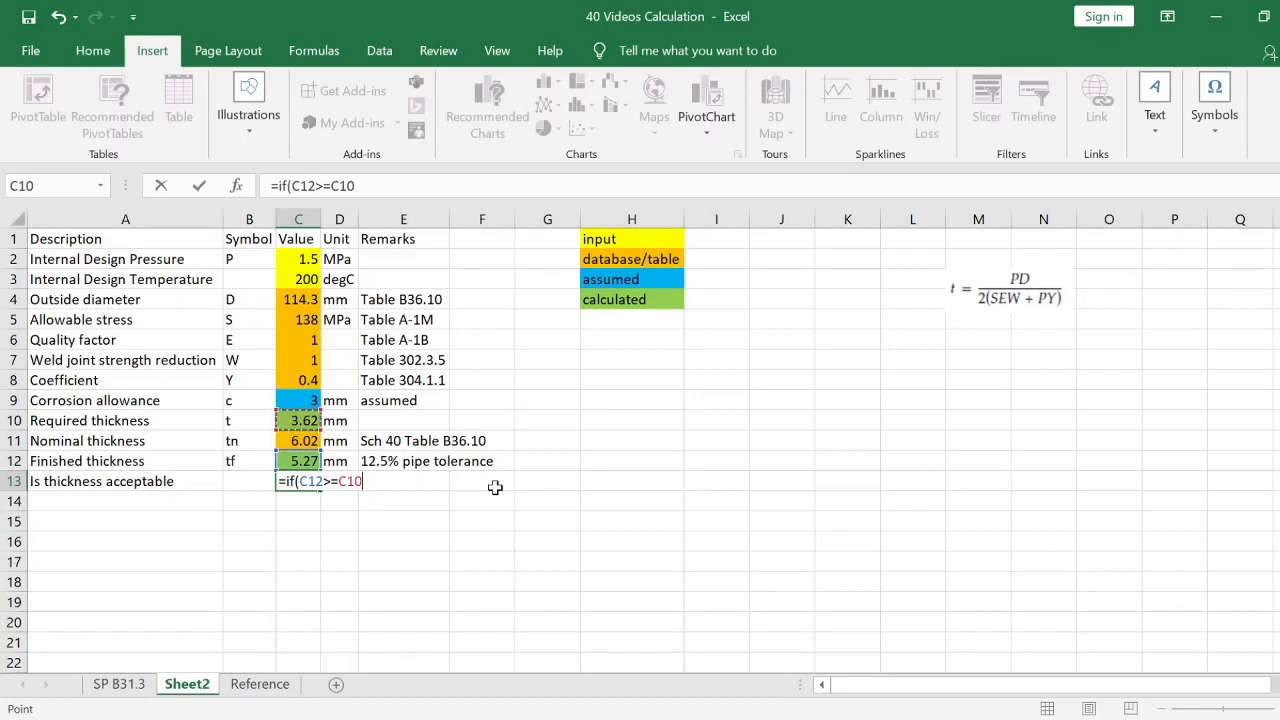
type(",\"")
type("Yes\",\"")
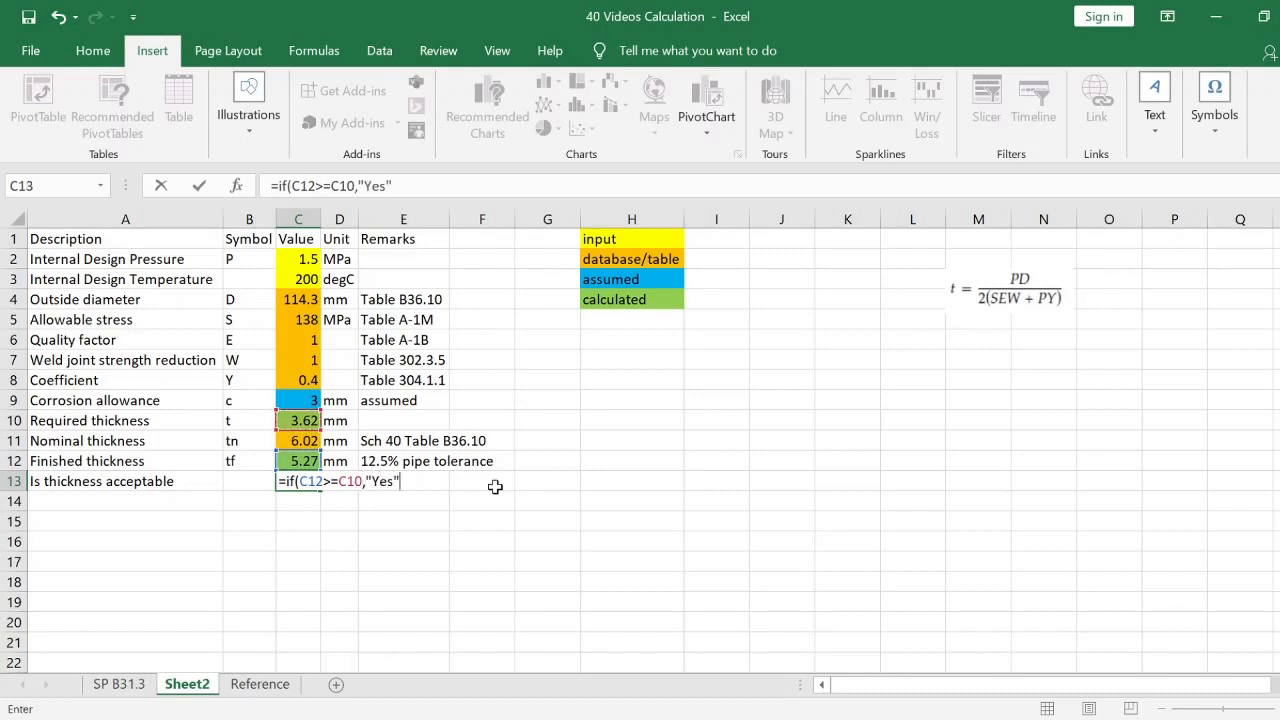
type("No")
key("Return")
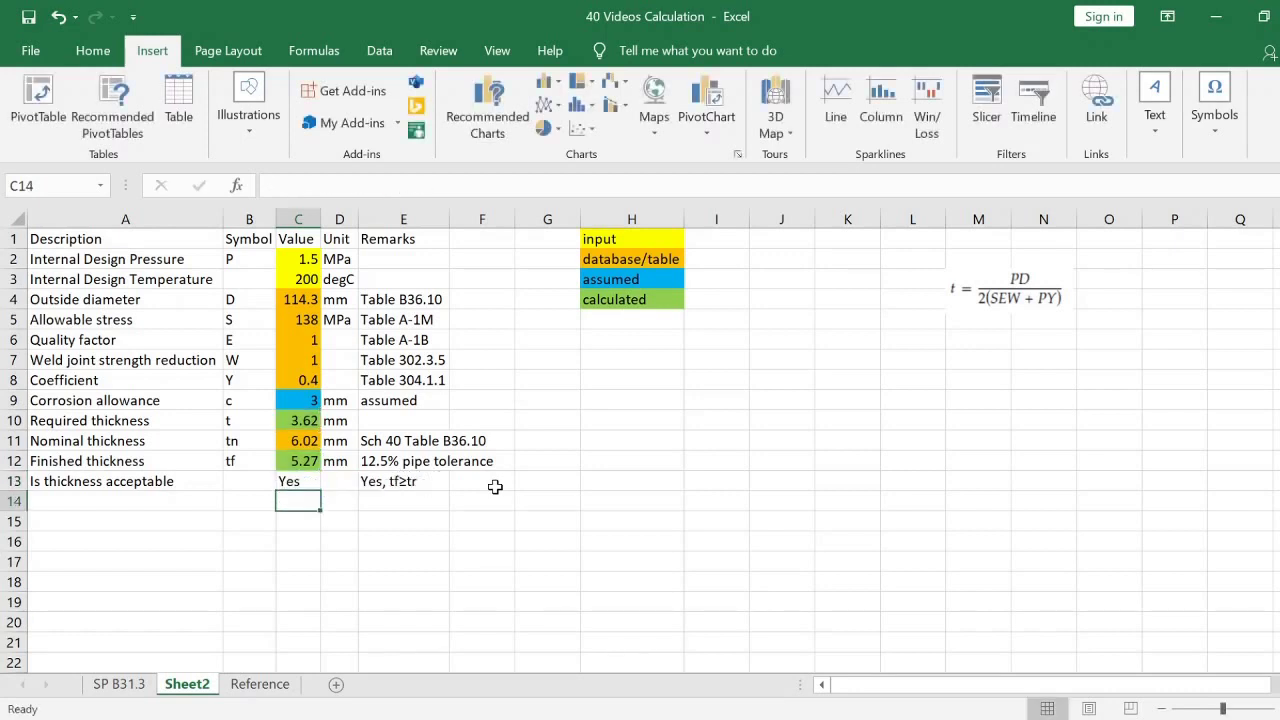
Fill the Yes result in C13 green as a calculated value
left_click(310, 483)
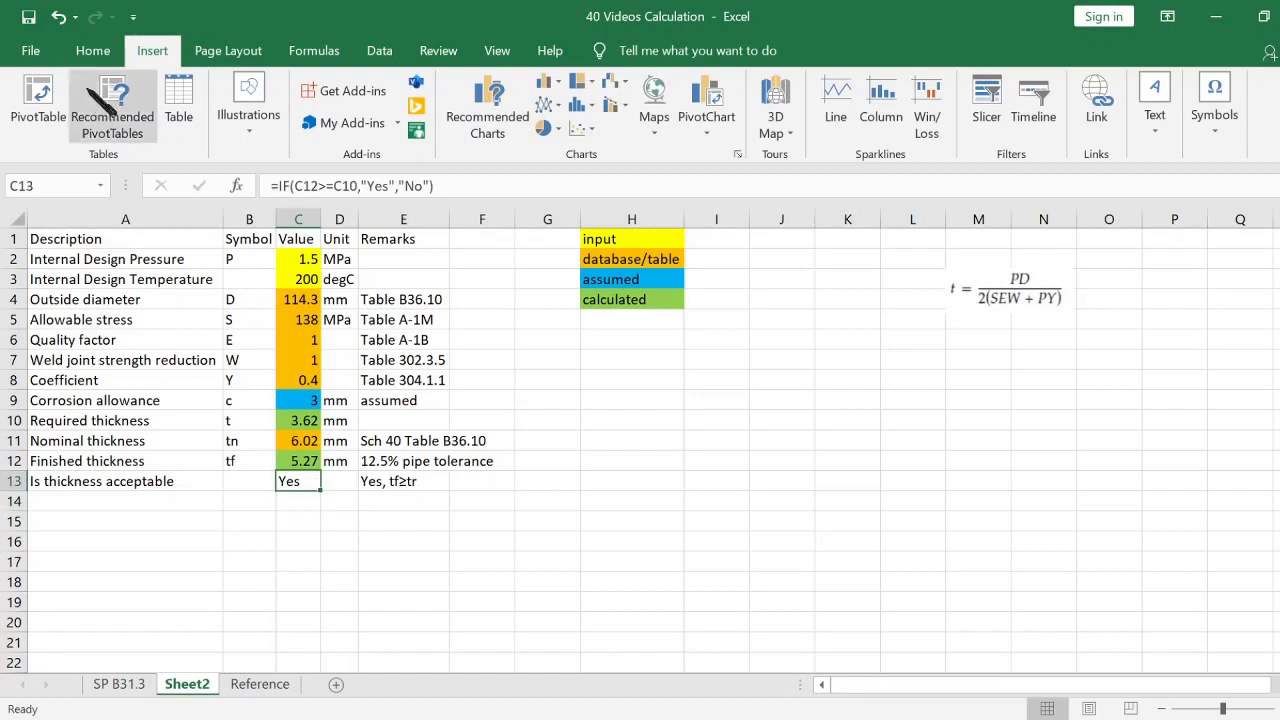
left_click(100, 55)
left_click(246, 122)
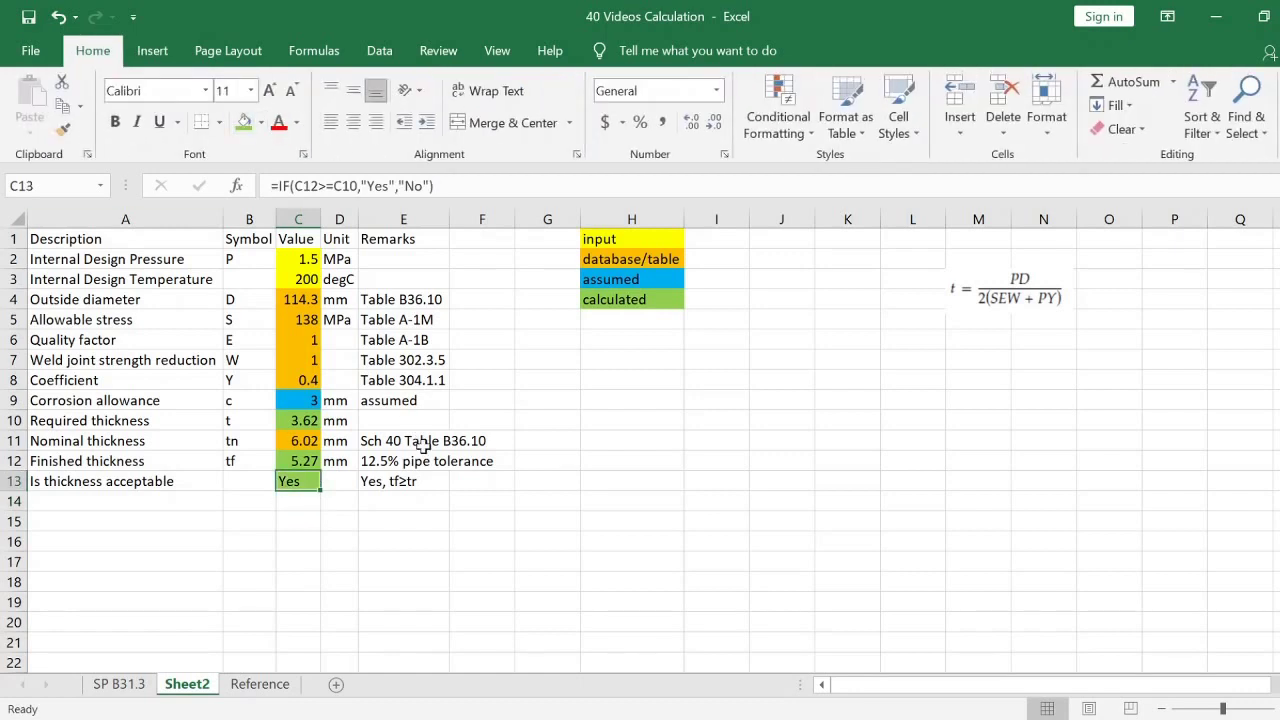
left_click(499, 514)
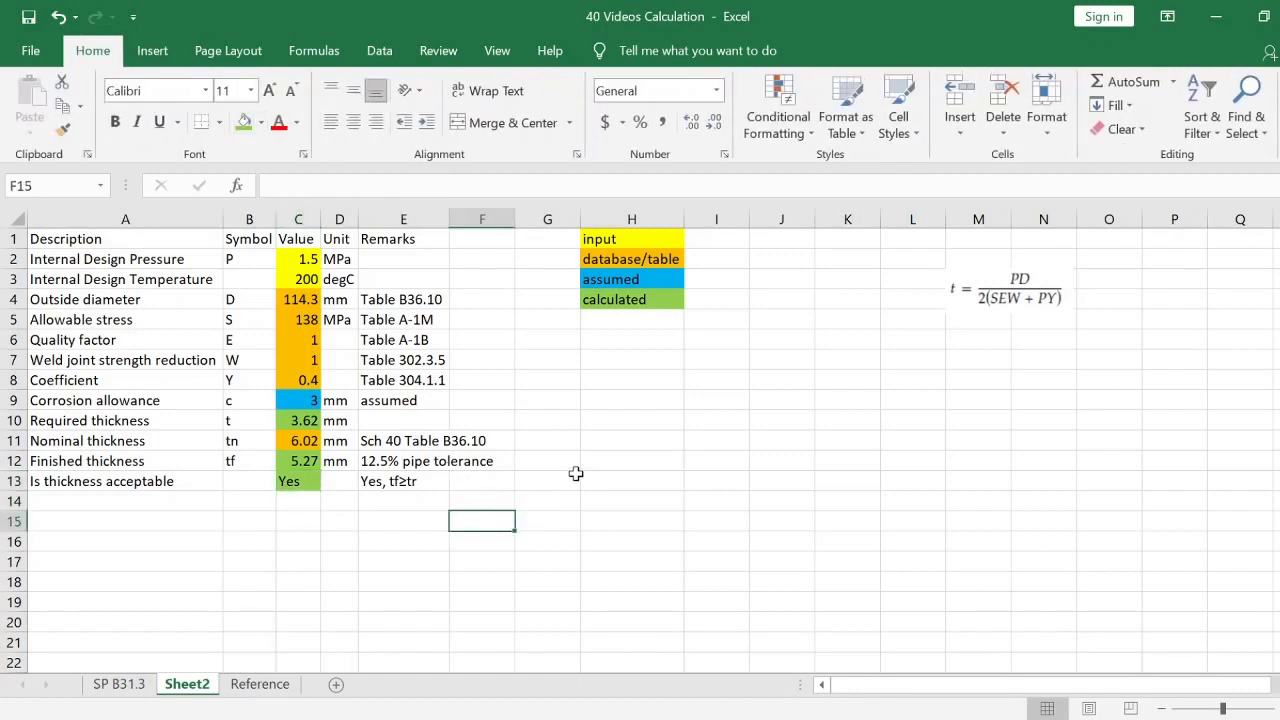
Select the whole sheet and AutoFit the Remarks column so '12.5% pipe tolerance' shows in full
left_click(520, 419)
key("ctrl+a")
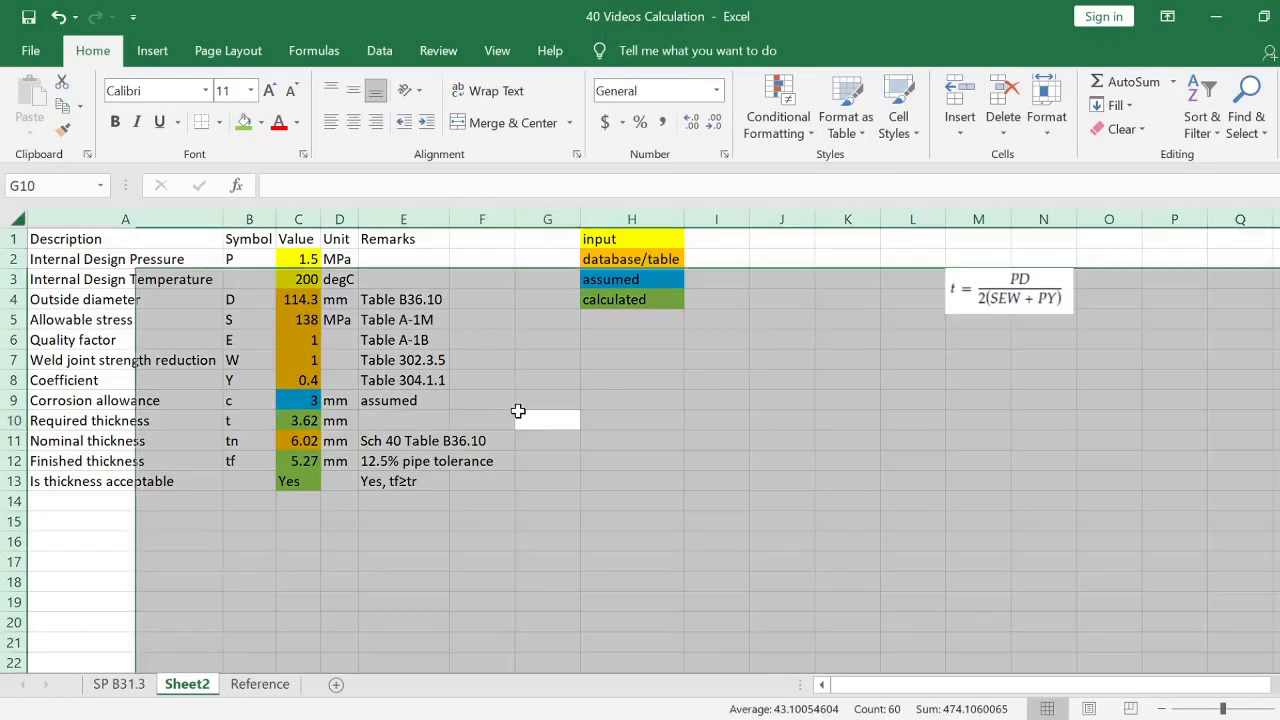
double_click(449, 219)
left_click(581, 397)
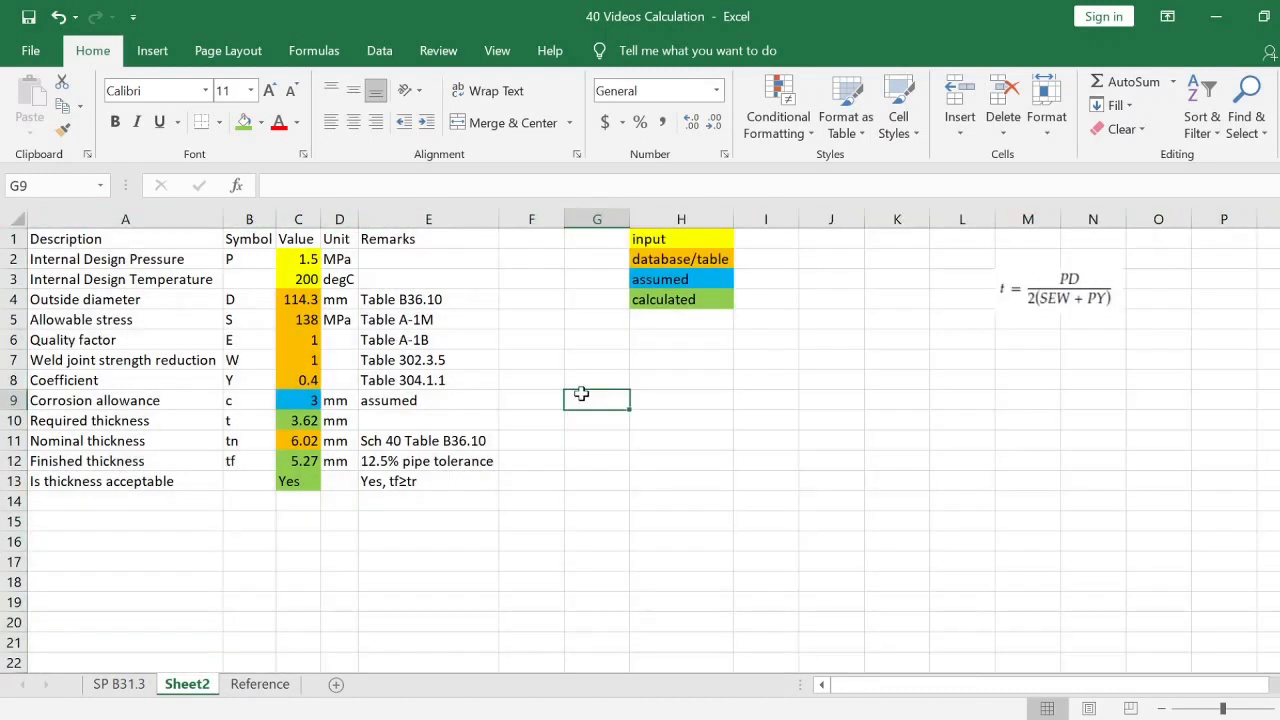